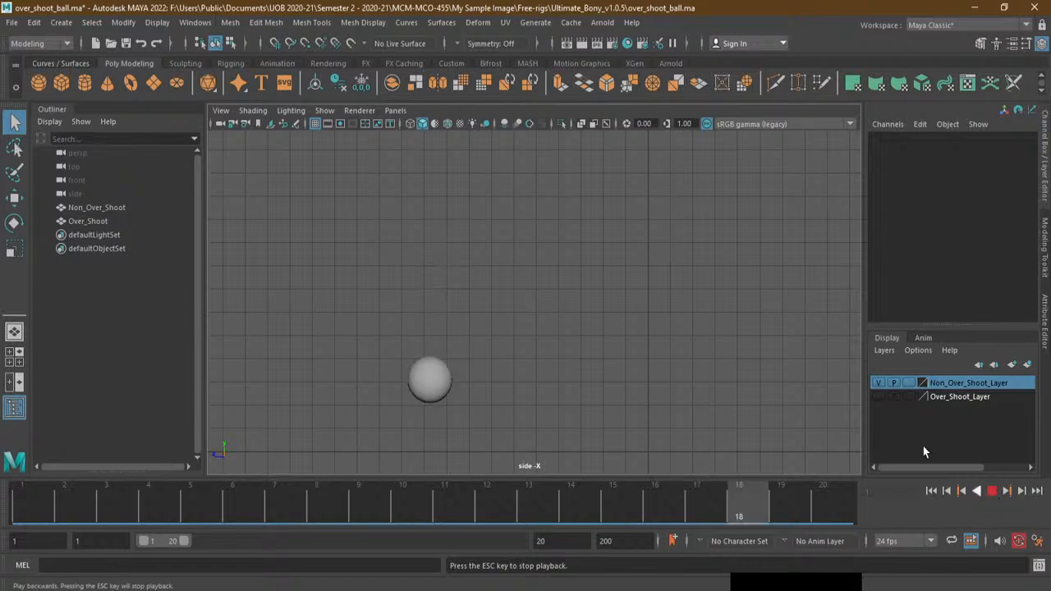
Hide Non_Over_Shoot_Layer and show Over_Shoot_Layer to watch the overshooting ball's animation on its own
{"action": "left_click", "coordinate": [879, 383]}
{"action": "left_click", "coordinate": [879, 397]}
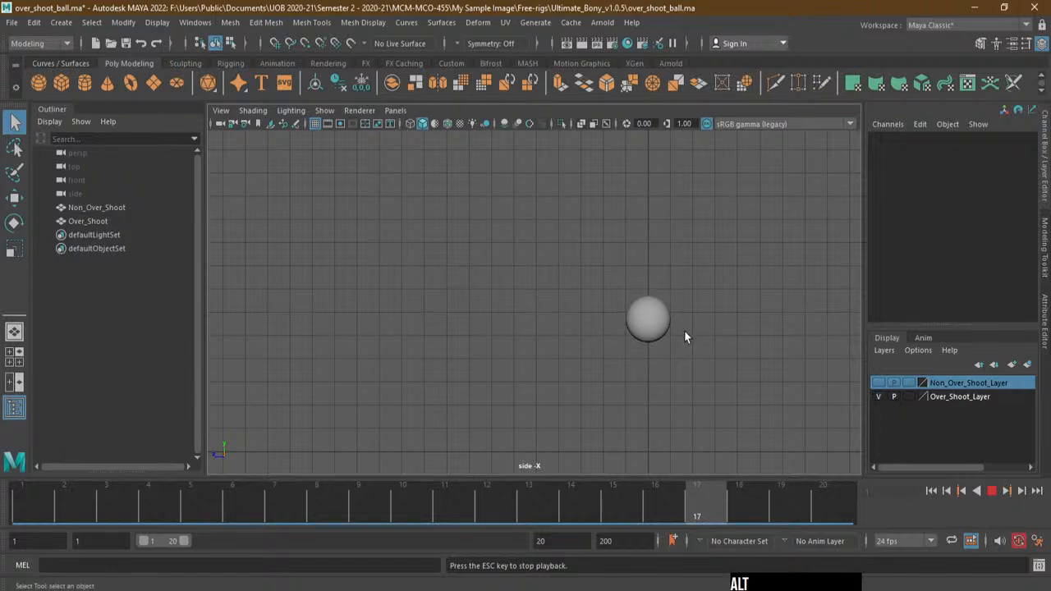
{"action": "key", "text": "Escape"}
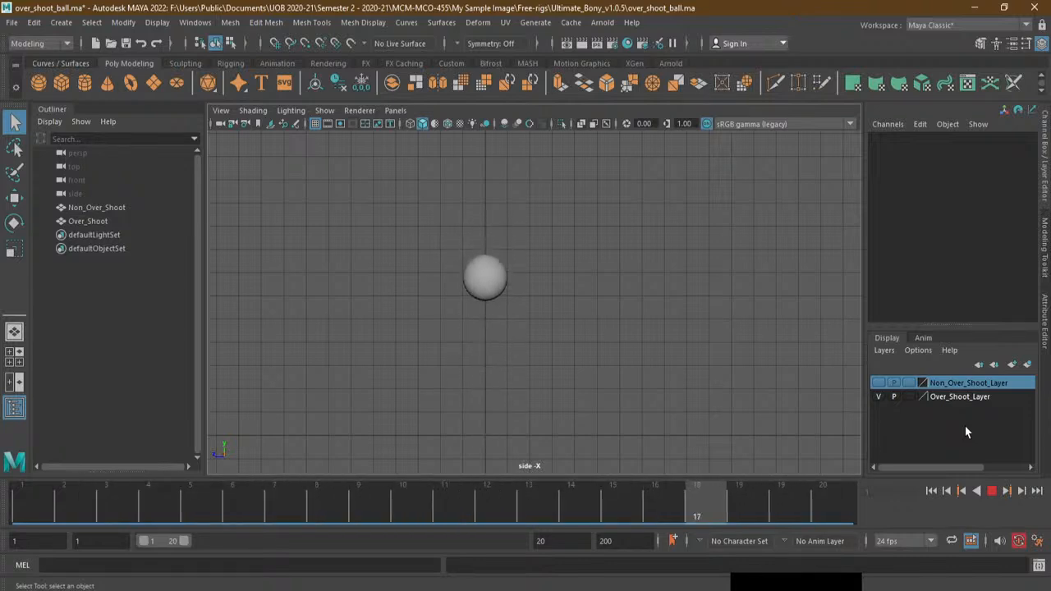
Show Non_Over_Shoot_Layer alongside Over_Shoot_Layer to compare both ball animations, and stop the playback
{"action": "left_click", "coordinate": [878, 383]}
{"action": "middle_click_drag", "start_coordinate": [469, 399], "coordinate": [627, 394], "text": "alt"}
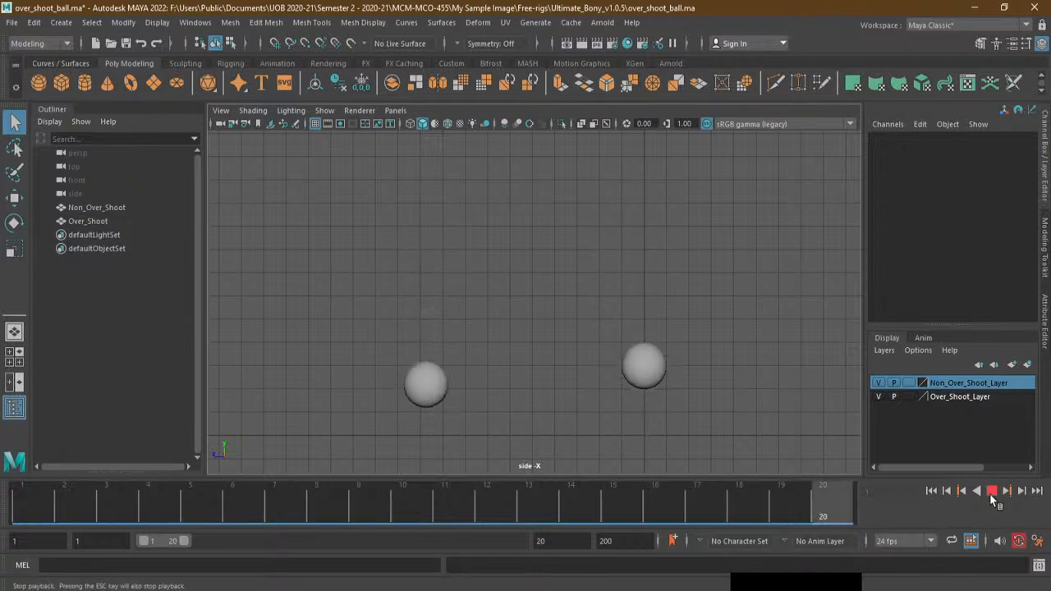
{"action": "left_click", "coordinate": [991, 493]}
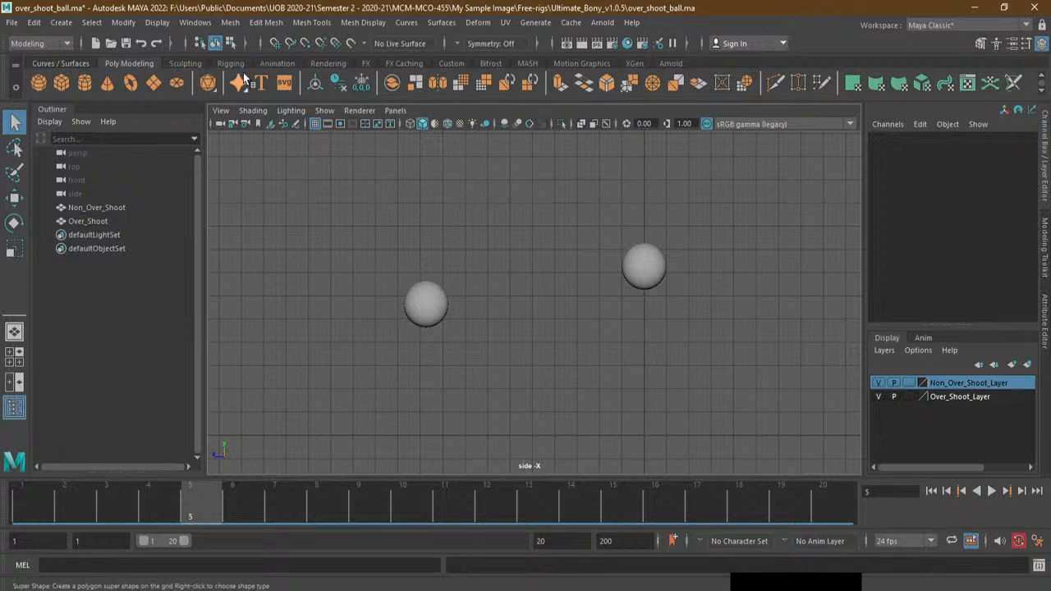
Open the scene JUMPER_bad.ma, play its jump animation and stop the playback
{"action": "left_click", "coordinate": [12, 22]}
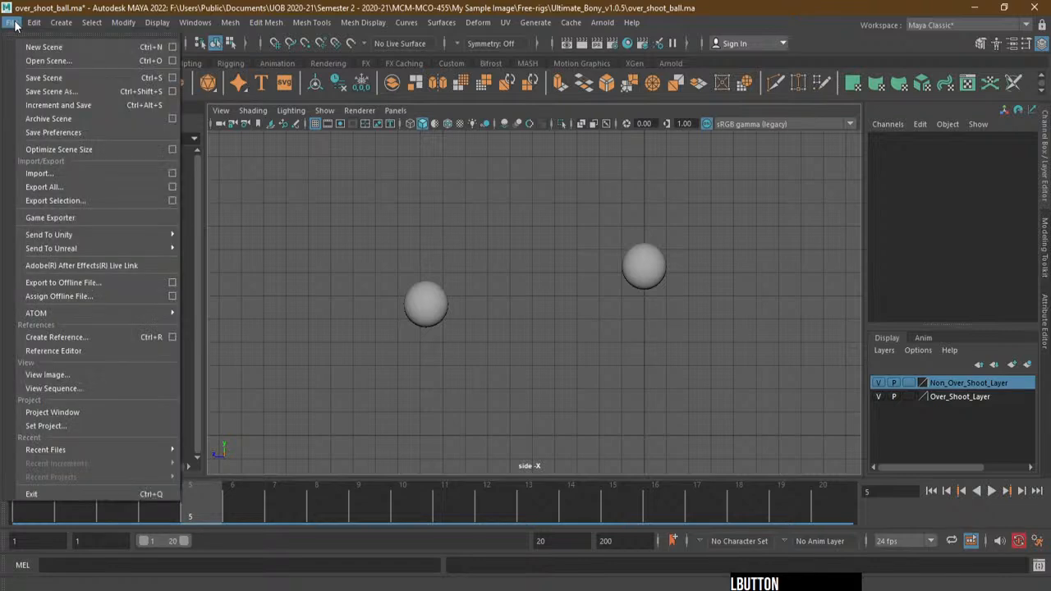
{"action": "left_click", "coordinate": [66, 60]}
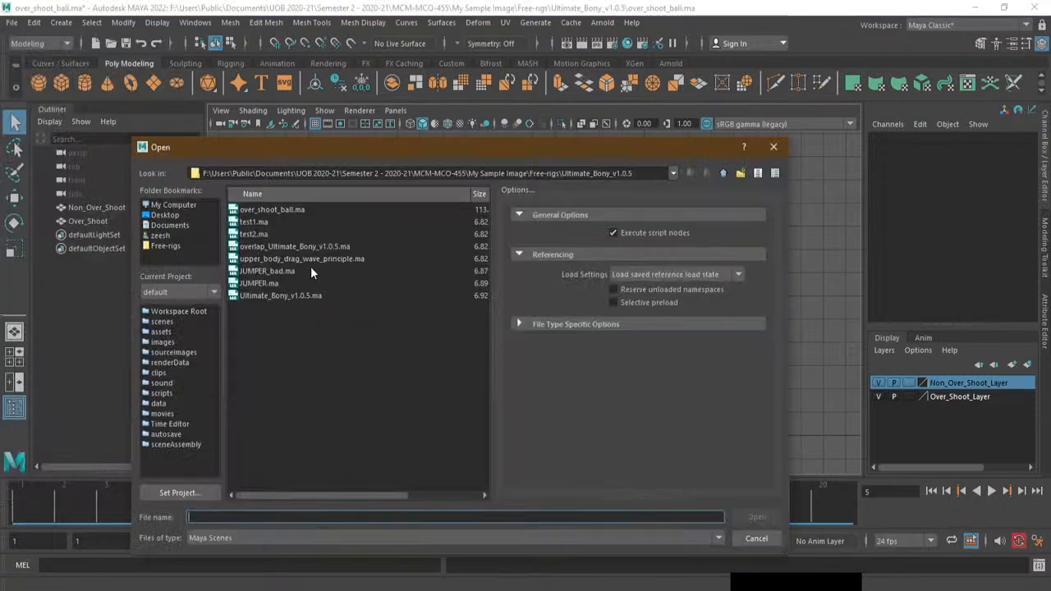
{"action": "left_click", "coordinate": [327, 272]}
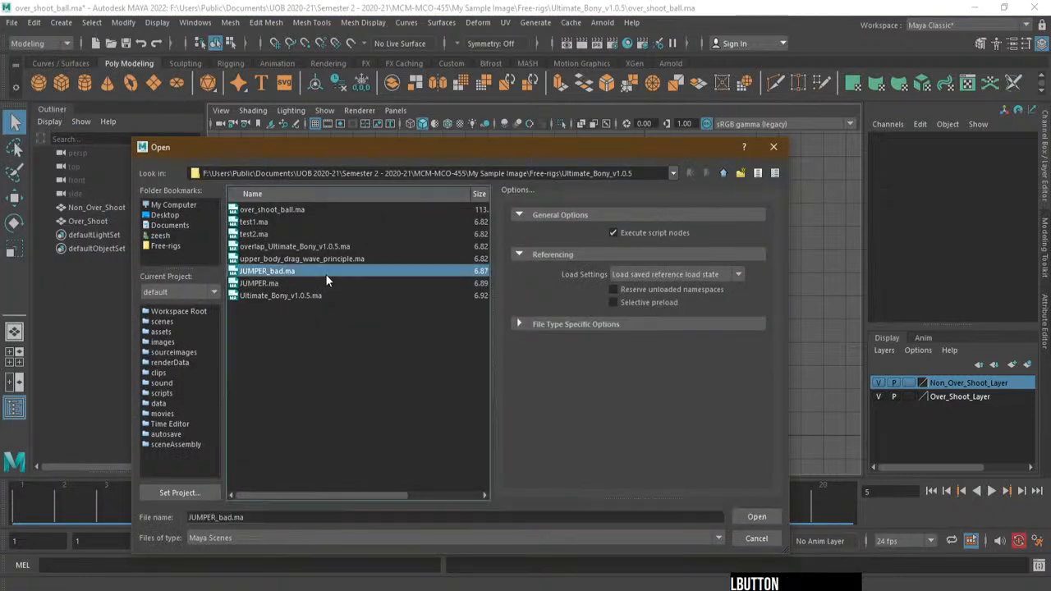
{"action": "left_click", "coordinate": [756, 517]}
{"action": "left_click", "coordinate": [505, 310]}
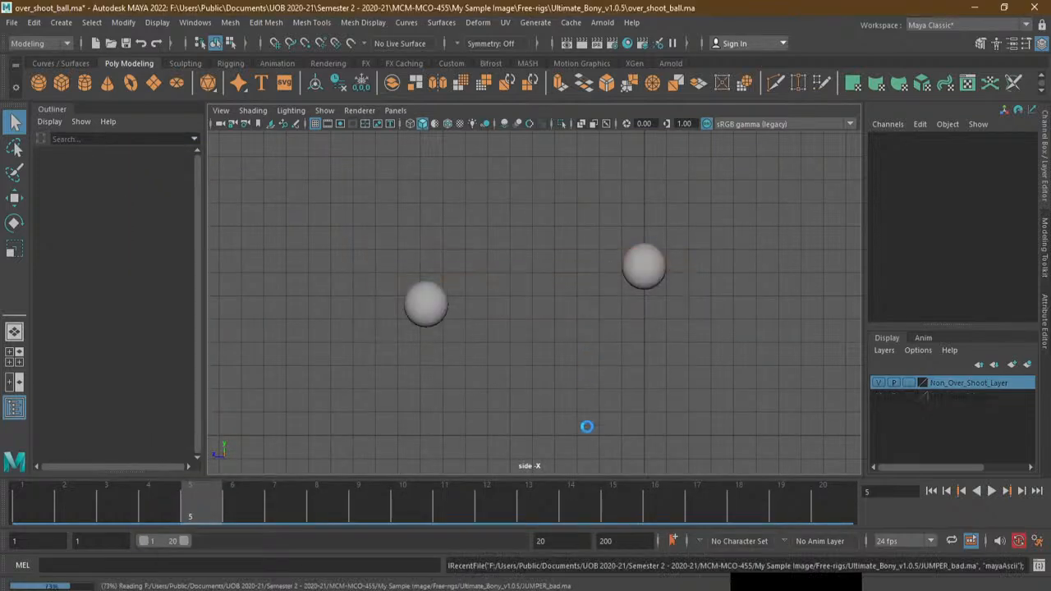
{"action": "left_click", "coordinate": [457, 527]}
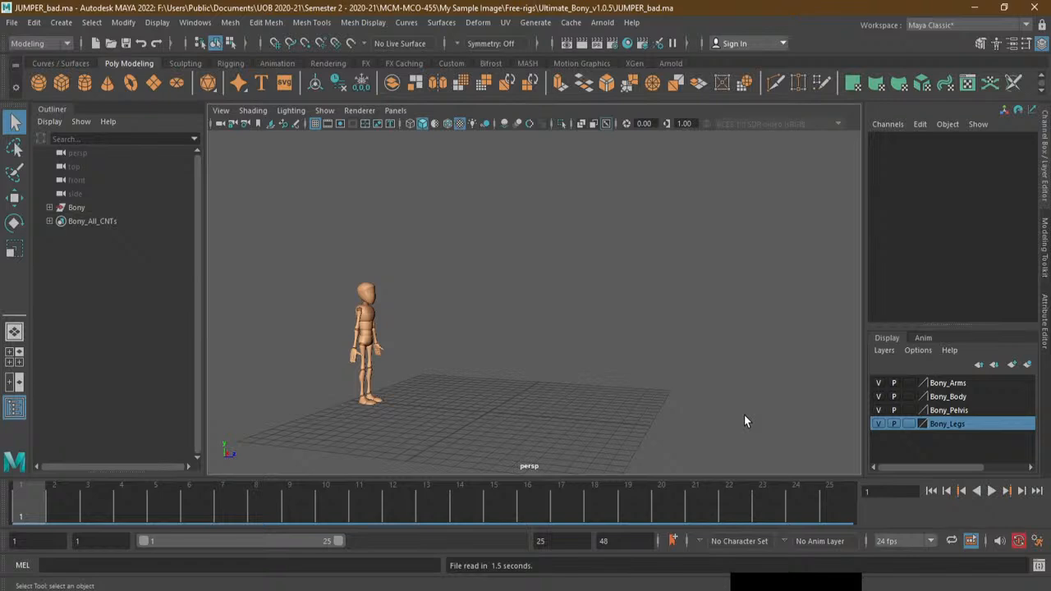
{"action": "left_click", "coordinate": [992, 491]}
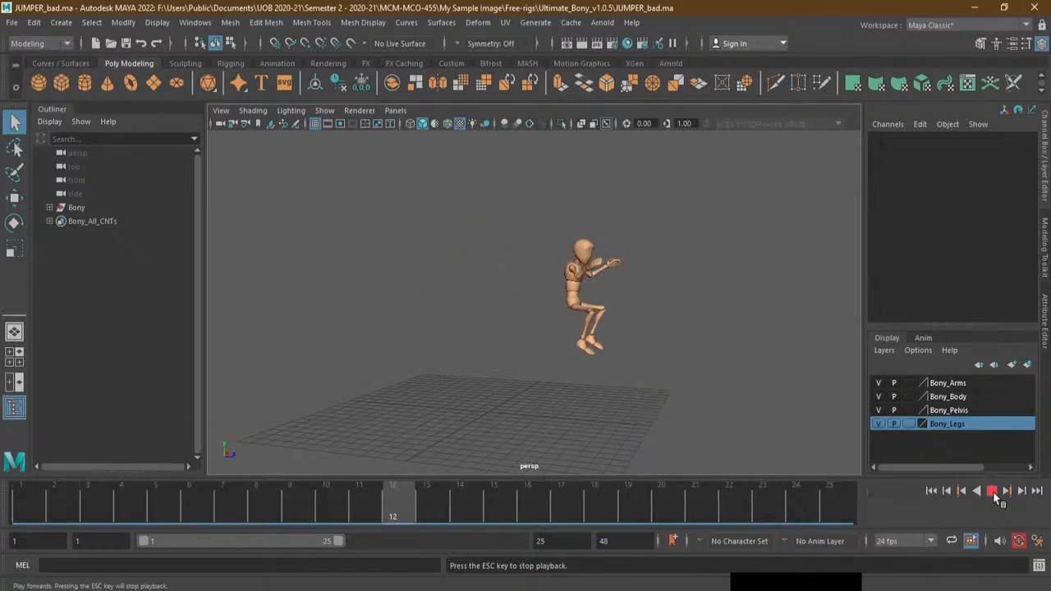
{"action": "left_click", "coordinate": [992, 491]}
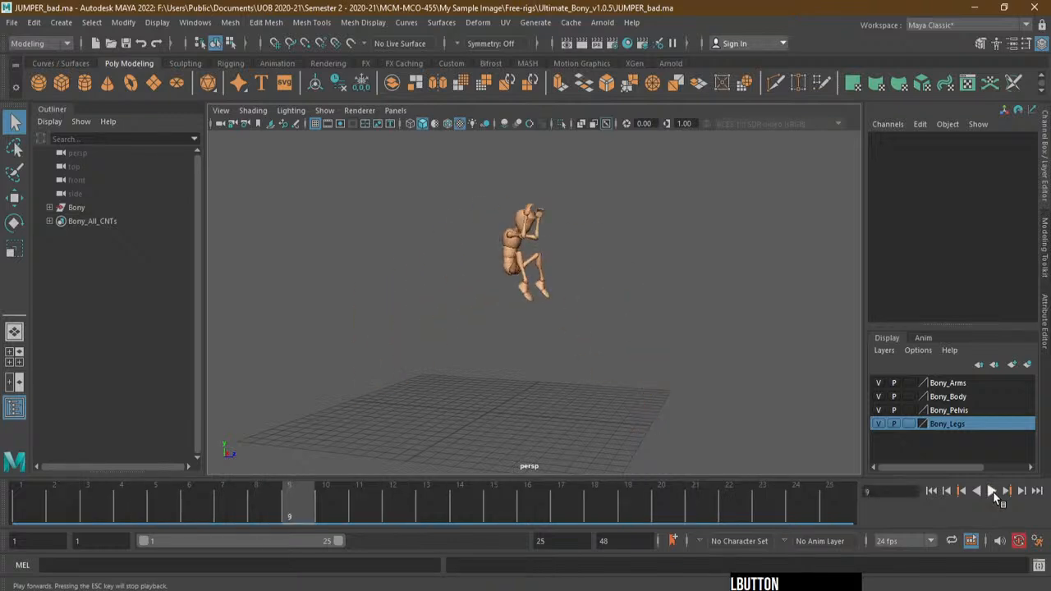
Open the scene JUMPER.ma and dismiss the file-reading message
{"action": "left_click", "coordinate": [12, 23]}
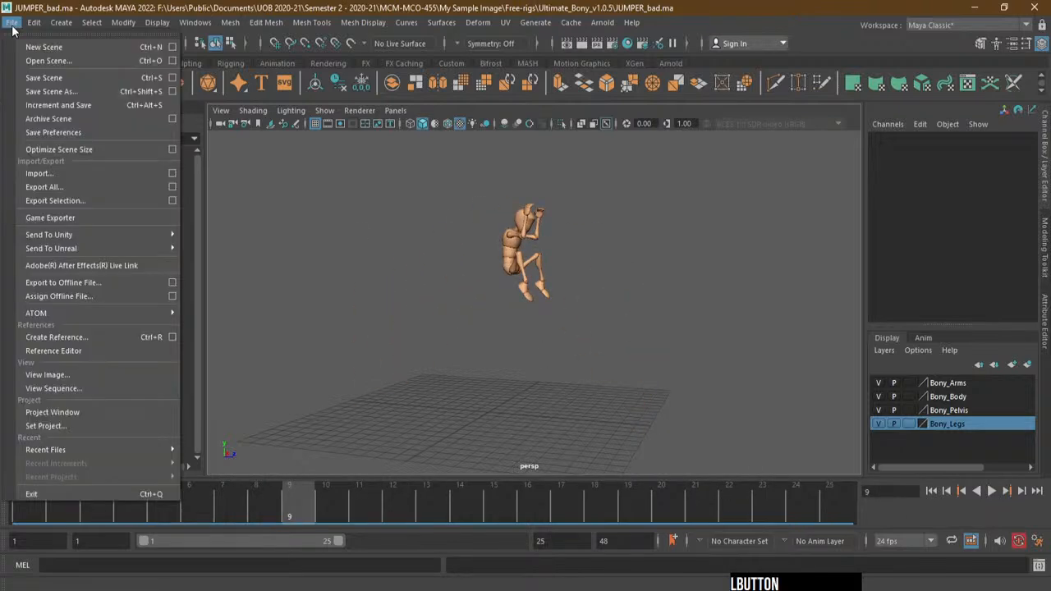
{"action": "left_click", "coordinate": [54, 59]}
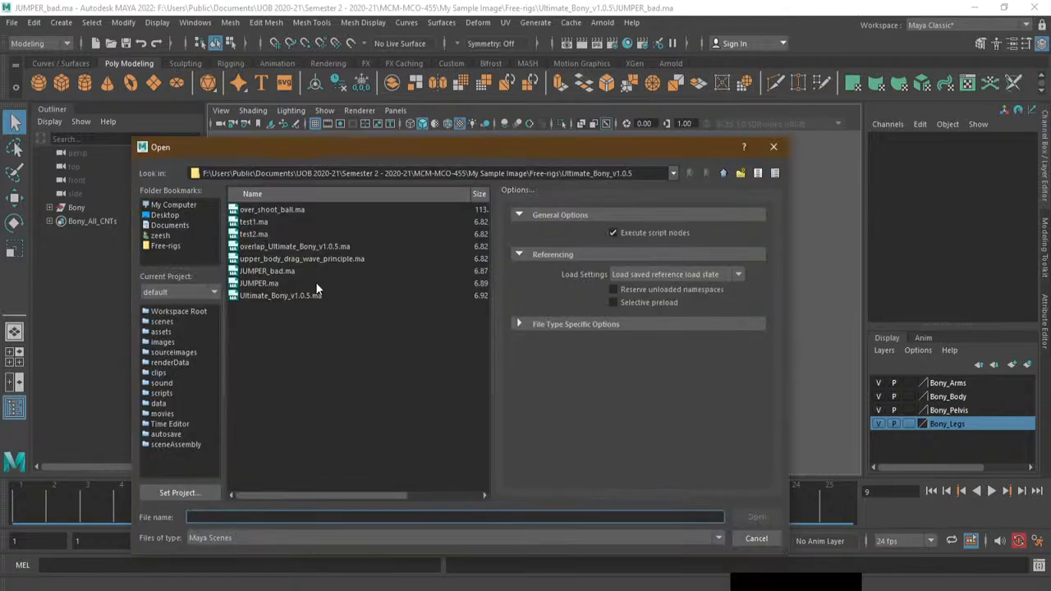
{"action": "left_click", "coordinate": [315, 282]}
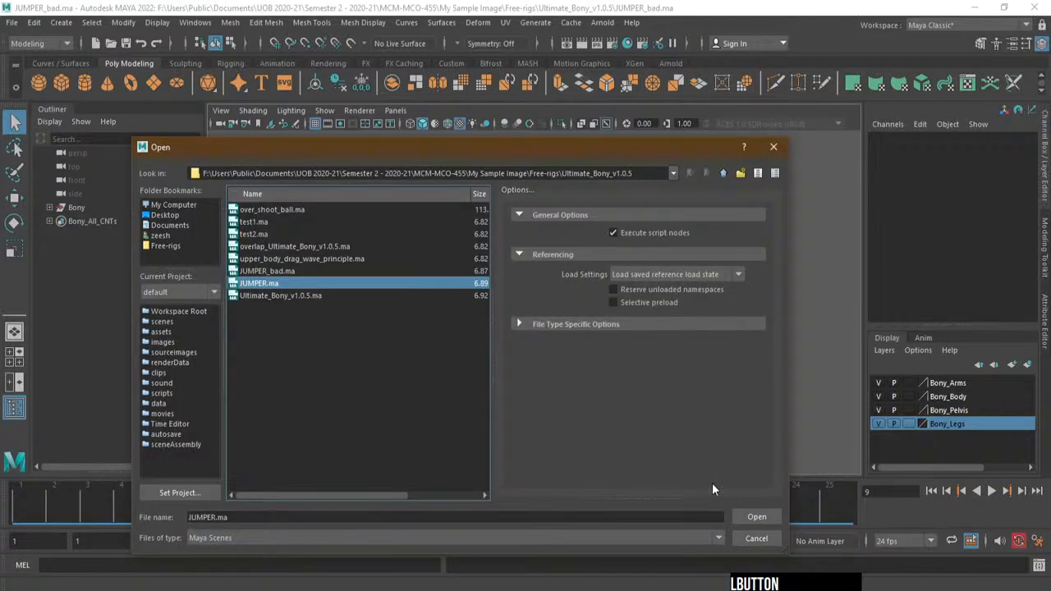
{"action": "left_click", "coordinate": [757, 516]}
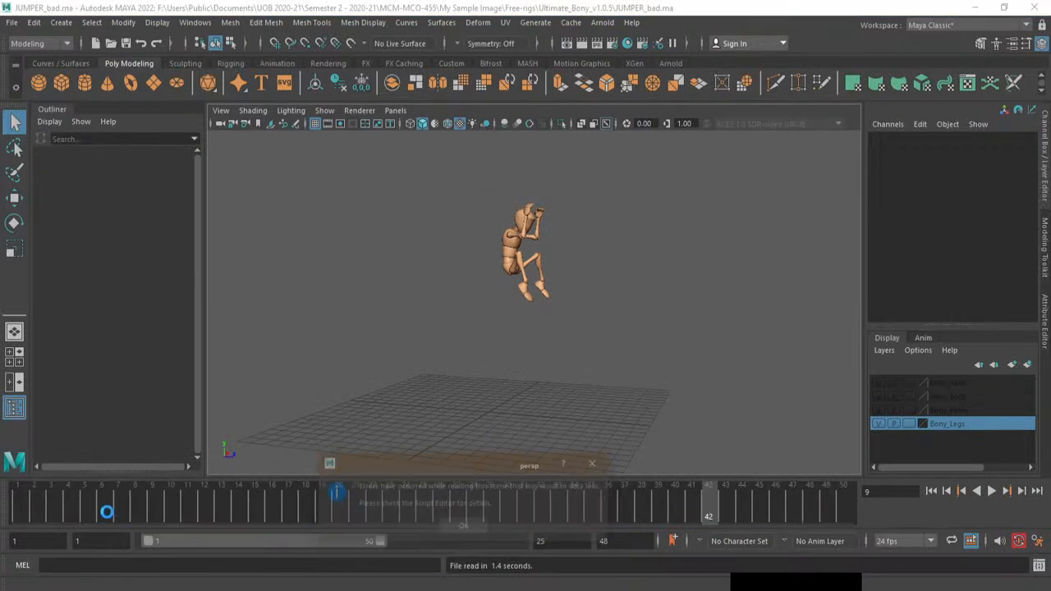
{"action": "left_click", "coordinate": [463, 524]}
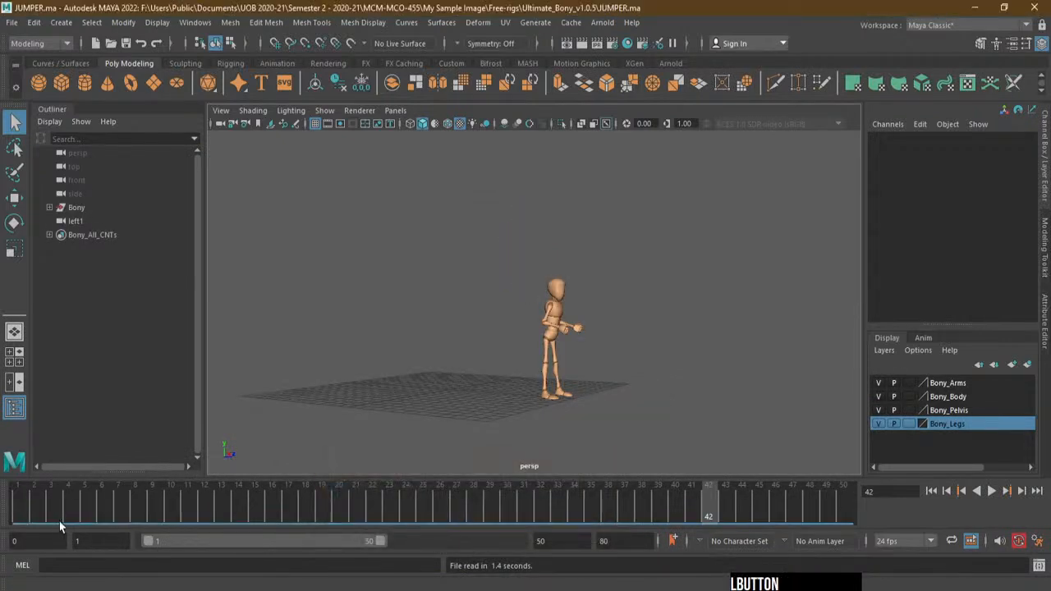
Play the improved jump animation from frame 1 with the character framed in a closer perspective view
{"action": "left_click", "coordinate": [17, 505]}
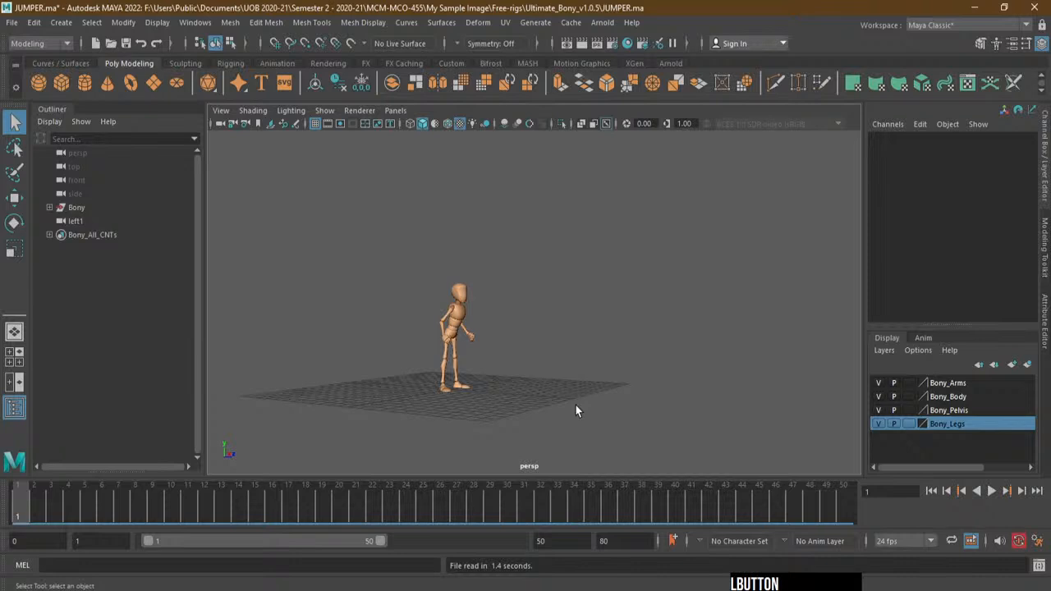
{"action": "left_click_drag", "start_coordinate": [576, 404], "coordinate": [627, 372], "text": "alt"}
{"action": "right_click_drag", "start_coordinate": [627, 372], "coordinate": [634, 378], "text": "alt"}
{"action": "middle_click_drag", "start_coordinate": [634, 378], "coordinate": [593, 360], "text": "alt"}
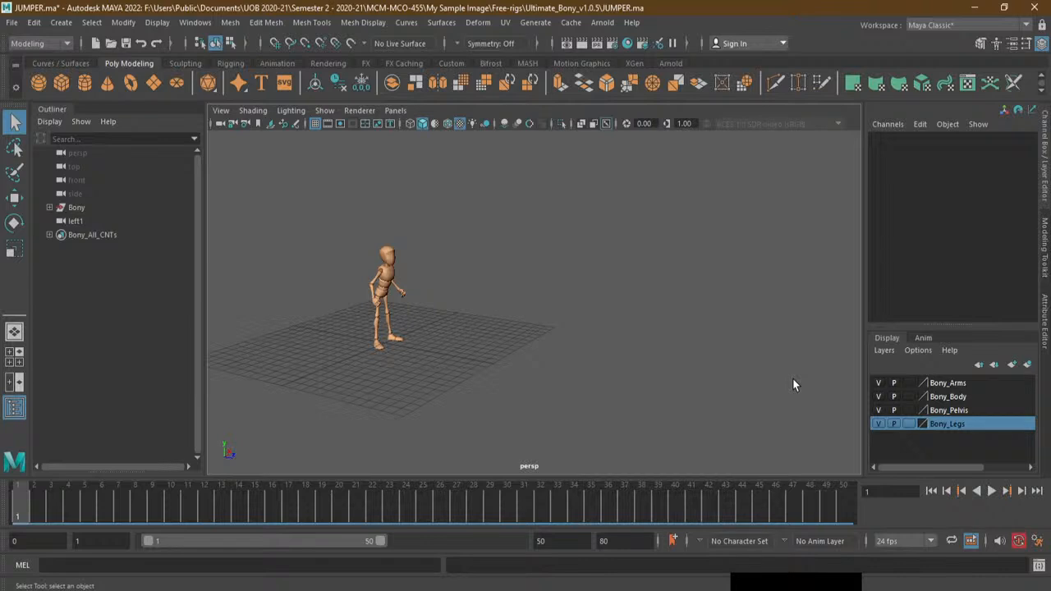
{"action": "left_click", "coordinate": [991, 491]}
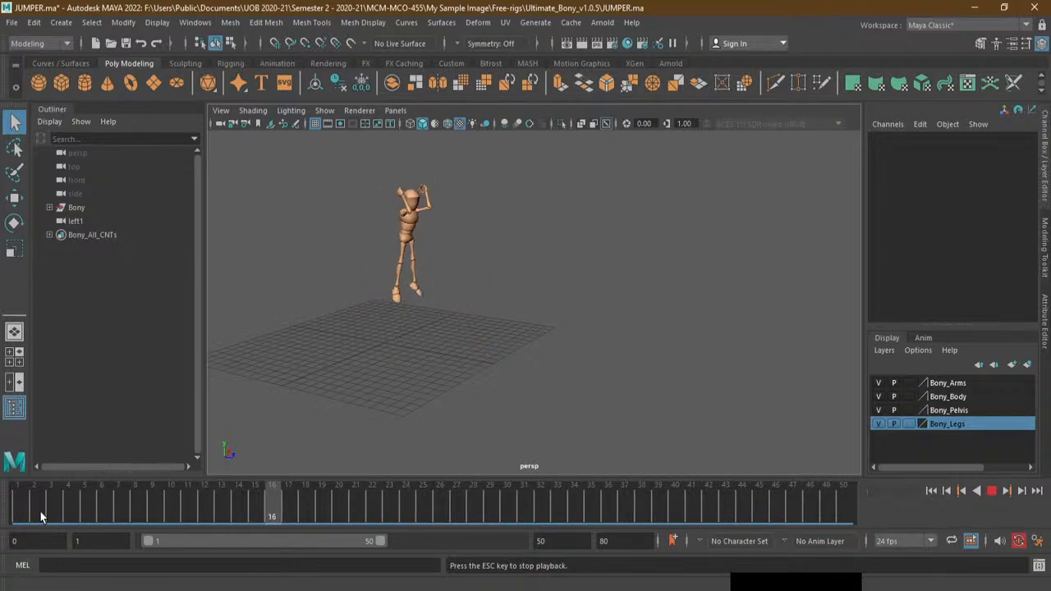
{"action": "right_click_drag", "start_coordinate": [385, 242], "coordinate": [523, 236], "text": "alt"}
{"action": "middle_click_drag", "start_coordinate": [524, 232], "coordinate": [528, 249], "text": "alt"}
{"action": "mouse_move", "coordinate": [552, 302]}
{"action": "right_mouse_down", "text": "alt"}
{"action": "mouse_move", "coordinate": [566, 305]}
{"action": "mouse_move", "coordinate": [556, 305]}
{"action": "right_mouse_up", "text": "alt"}
Examine the jump poses by stepping and scrubbing through the timeline from frame 1 to frame 22
{"action": "left_click", "coordinate": [14, 507]}
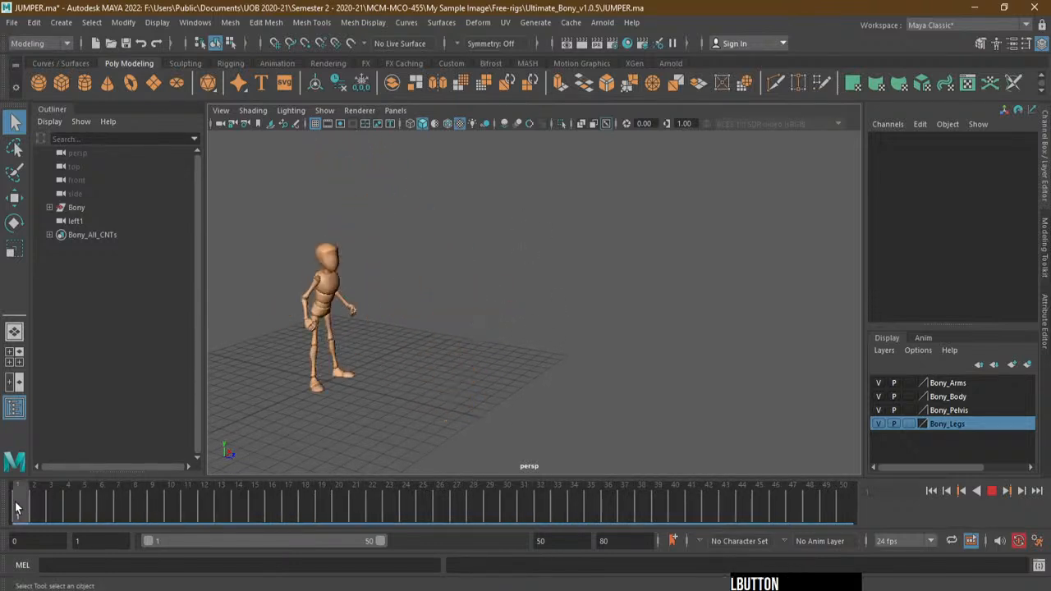
{"action": "mouse_move", "coordinate": [15, 507]}
{"action": "left_mouse_down"}
{"action": "mouse_move", "coordinate": [156, 506]}
{"action": "mouse_move", "coordinate": [279, 476]}
{"action": "mouse_move", "coordinate": [476, 493]}
{"action": "mouse_move", "coordinate": [29, 497]}
{"action": "mouse_move", "coordinate": [172, 491]}
{"action": "mouse_move", "coordinate": [20, 498]}
{"action": "mouse_move", "coordinate": [154, 504]}
{"action": "mouse_move", "coordinate": [142, 507]}
{"action": "mouse_move", "coordinate": [15, 506]}
{"action": "left_mouse_up"}
{"action": "key", "text": "alt+v"}
{"action": "key", "text": "alt+v"}
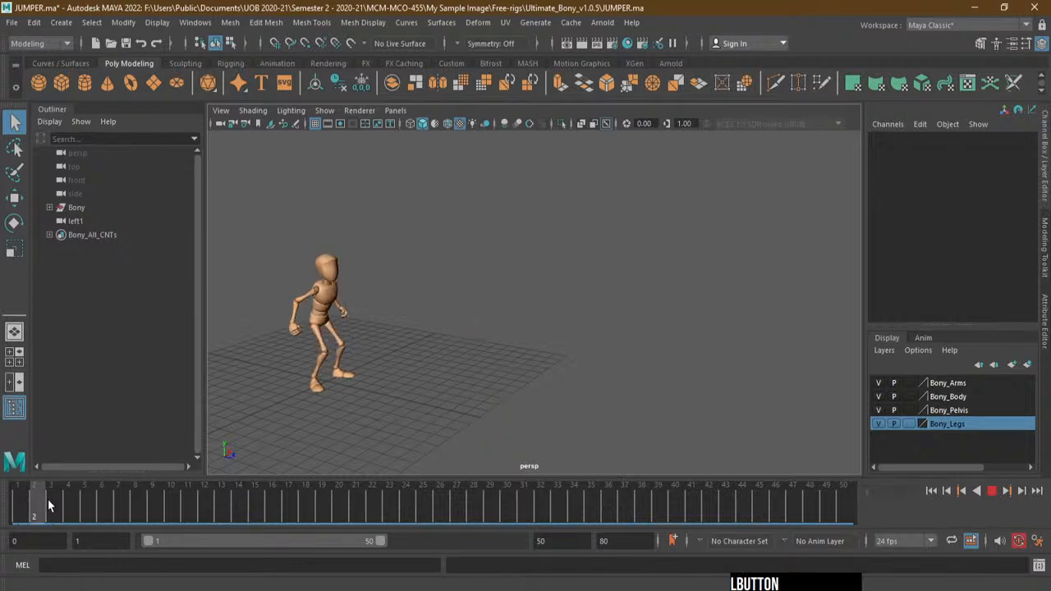
{"action": "key", "text": "Escape"}
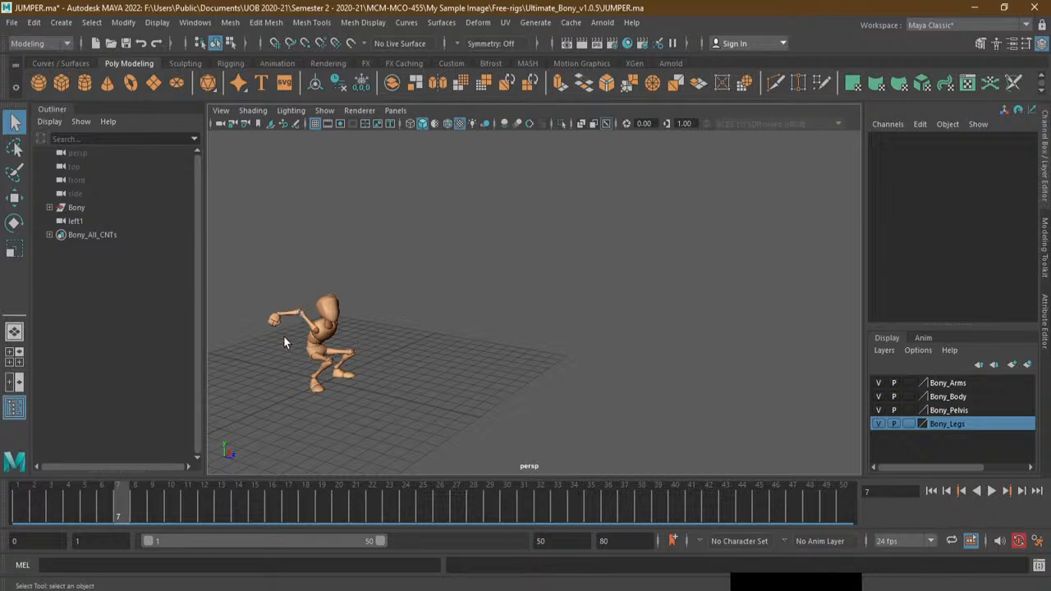
{"action": "left_click_drag", "start_coordinate": [386, 337], "coordinate": [366, 366], "text": "alt"}
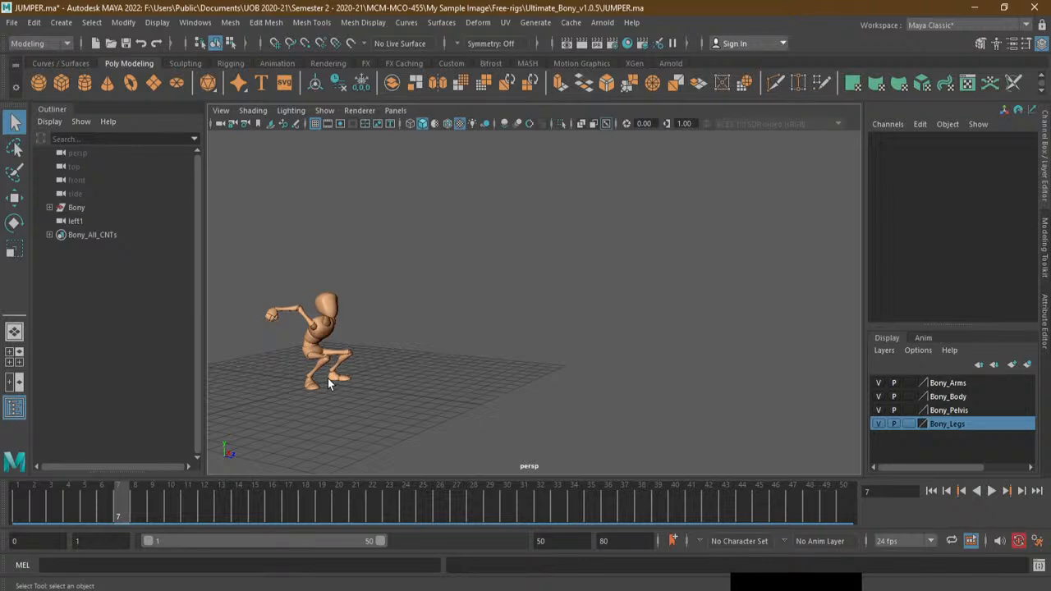
{"action": "left_click_drag", "start_coordinate": [23, 509], "coordinate": [373, 533]}
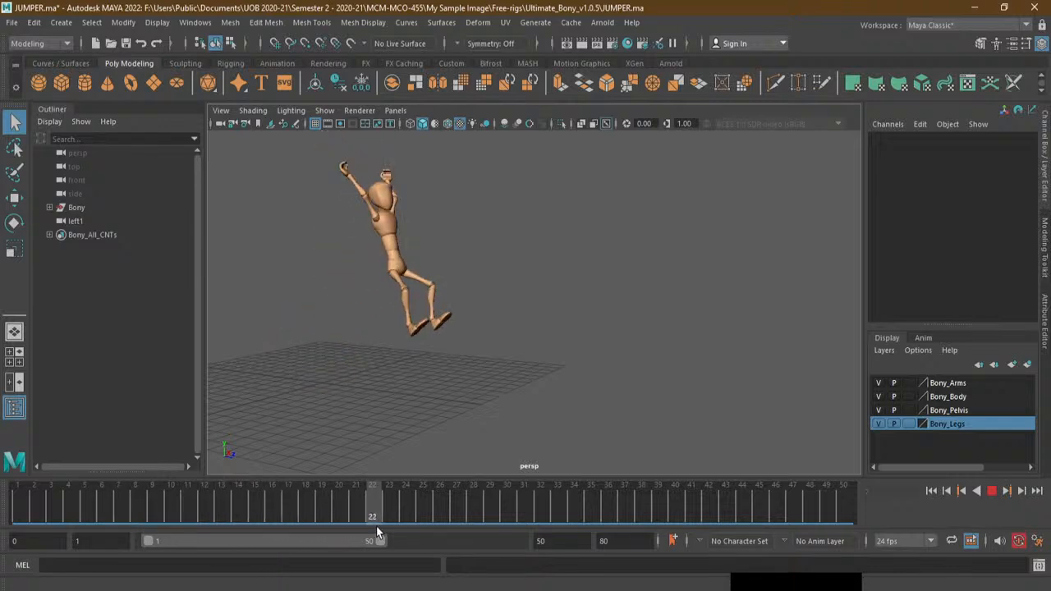
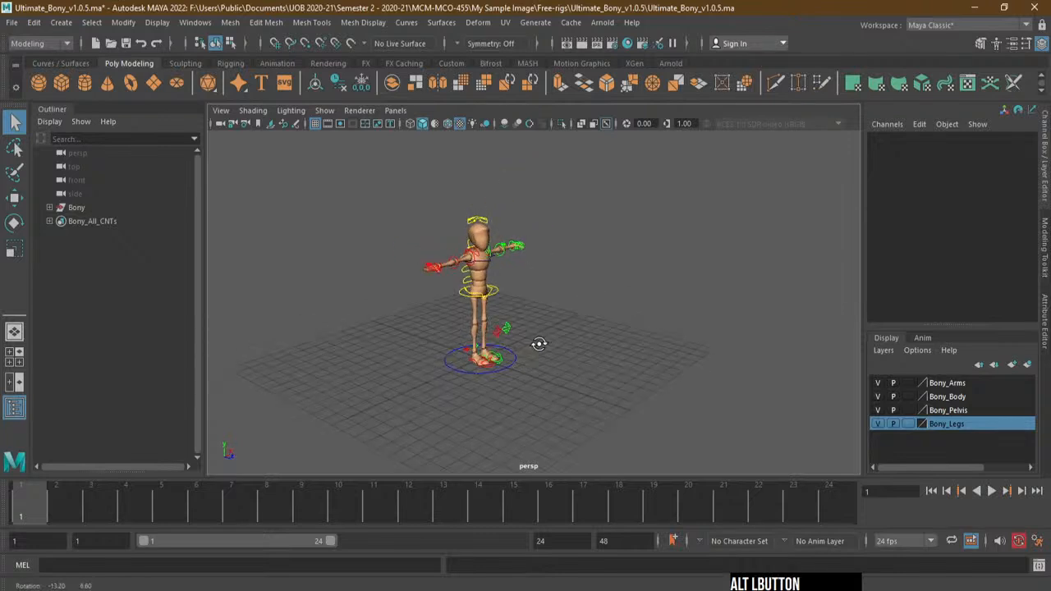
Frame the Bony rig closer and review the jump reference sheet with its poses from neutral to recovery
{"action": "right_click_drag", "start_coordinate": [572, 342], "coordinate": [619, 362], "text": "alt"}
{"action": "middle_click_drag", "start_coordinate": [620, 362], "coordinate": [626, 373], "text": "alt"}
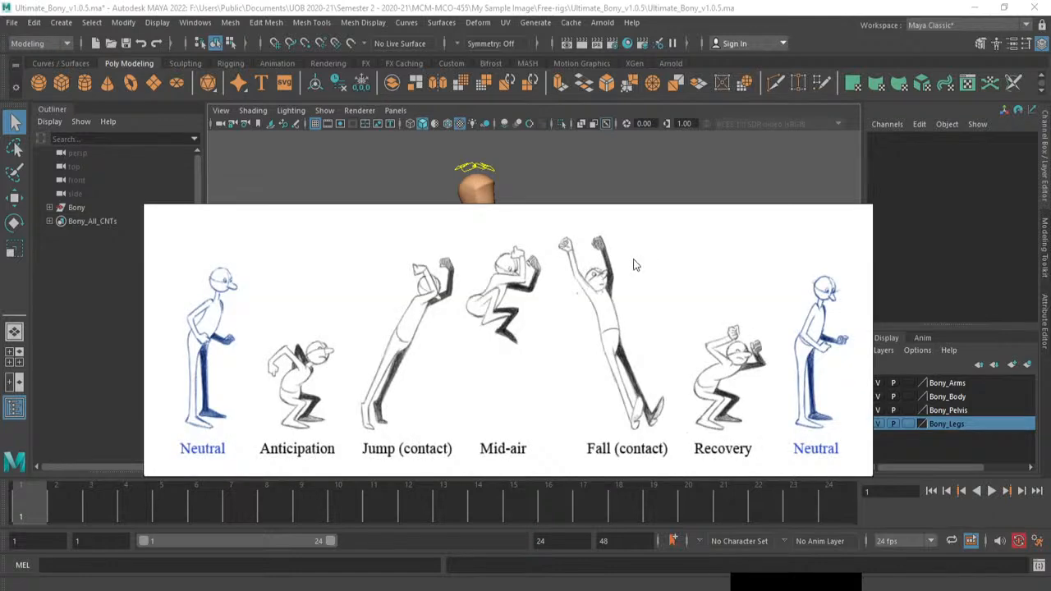
{"action": "left_click_drag", "start_coordinate": [633, 263], "coordinate": [750, 292]}
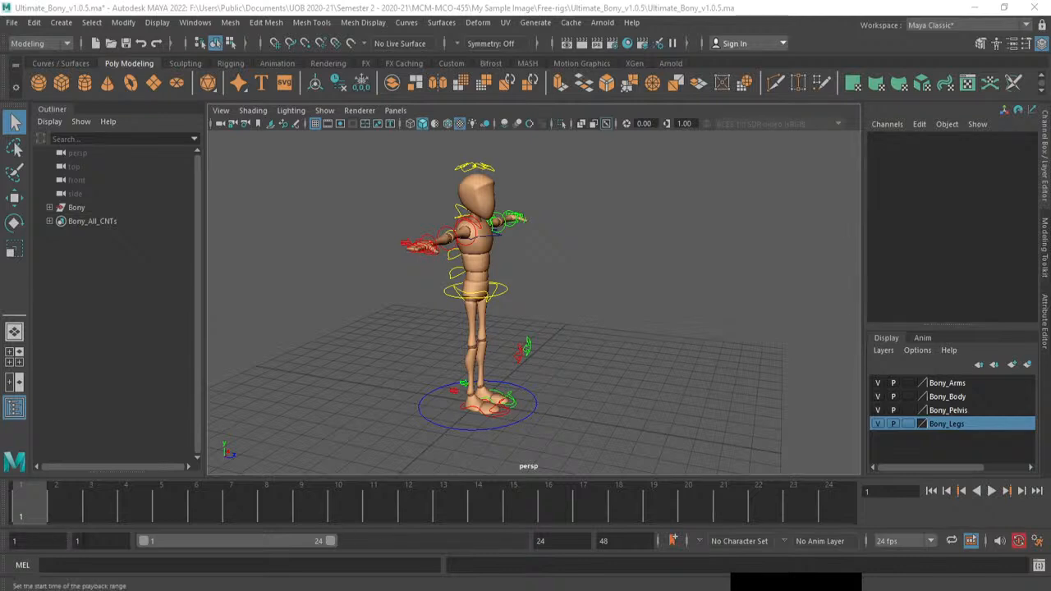
Set the playback end time to frame 50 and make the time slider slightly taller
{"action": "left_click", "coordinate": [542, 540]}
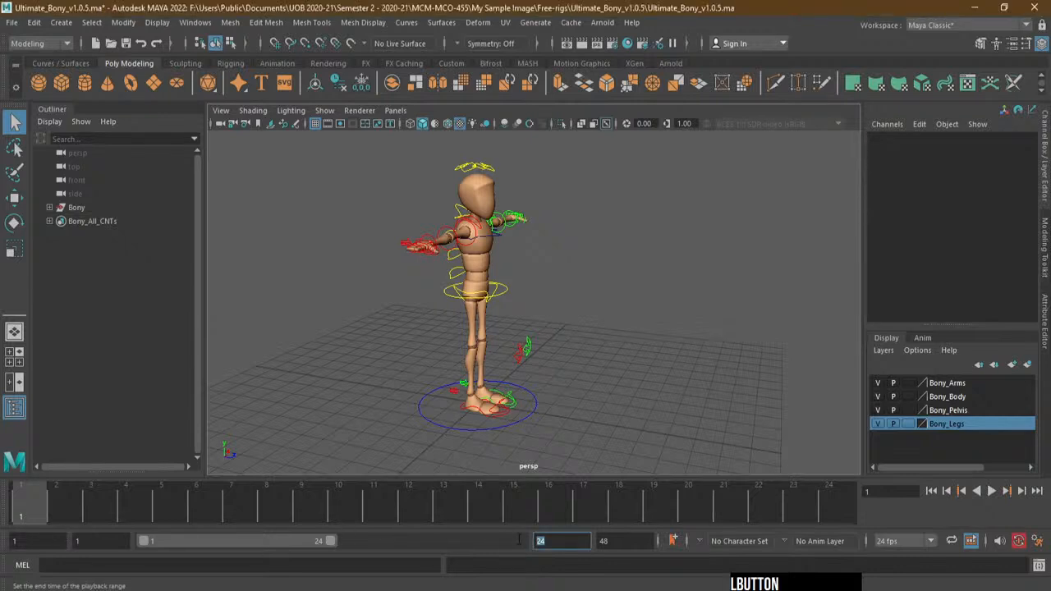
{"action": "type", "text": "50"}
{"action": "key", "text": "Return"}
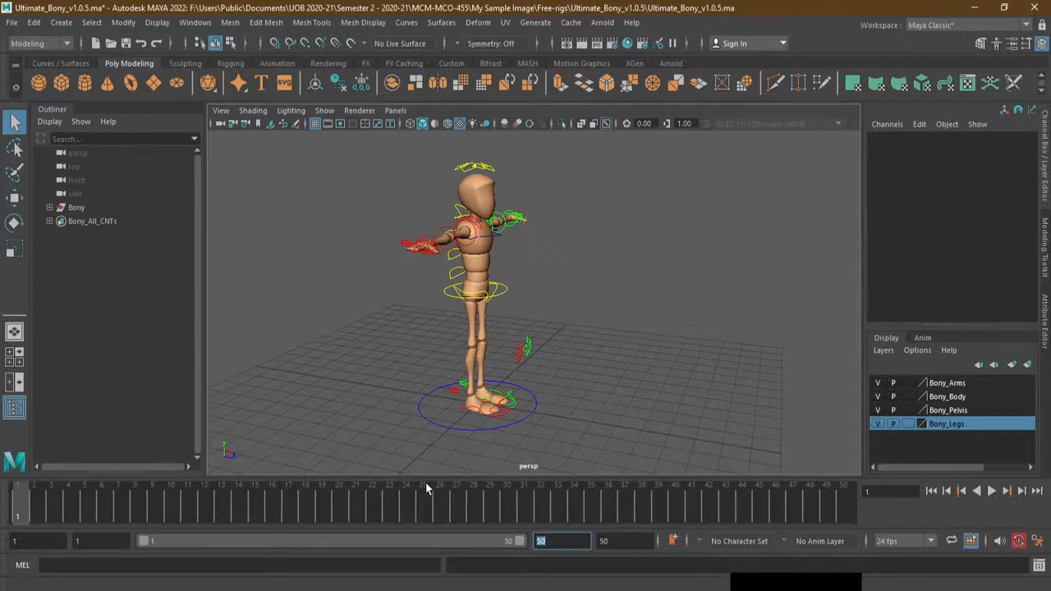
{"action": "mouse_move", "coordinate": [421, 477]}
{"action": "left_mouse_down"}
{"action": "mouse_move", "coordinate": [420, 495]}
{"action": "mouse_move", "coordinate": [422, 479]}
{"action": "left_mouse_up"}
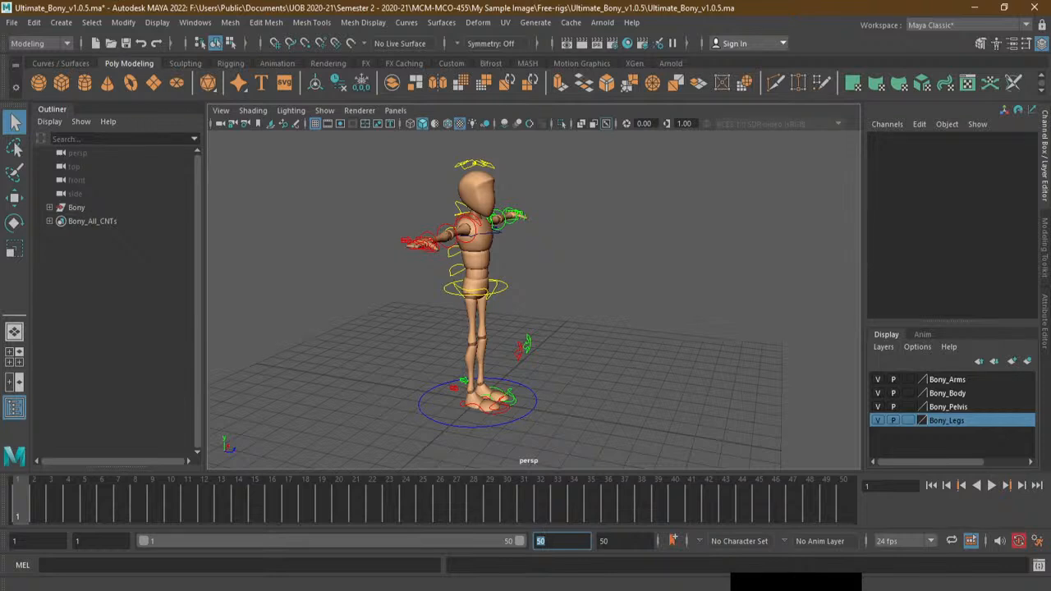
Move the rig's main control backwards along Z to about -11.2, at one end of the grid
{"action": "left_click", "coordinate": [548, 411]}
{"action": "key", "text": "w"}
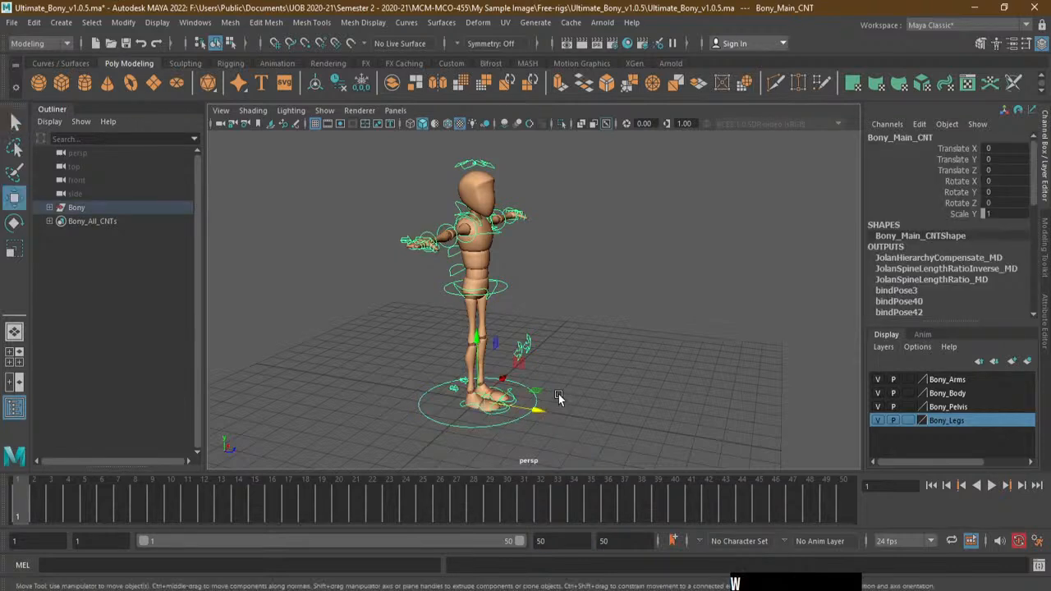
{"action": "left_click", "coordinate": [539, 415]}
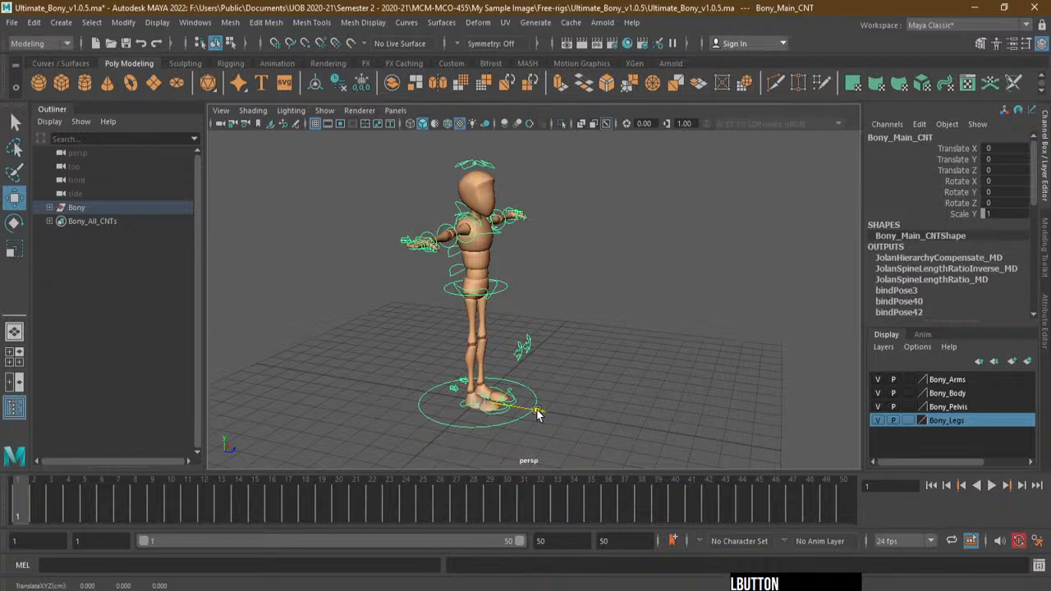
{"action": "left_click_drag", "start_coordinate": [539, 415], "coordinate": [308, 371]}
{"action": "left_click_drag", "start_coordinate": [561, 369], "coordinate": [516, 389], "text": "alt"}
{"action": "middle_click_drag", "start_coordinate": [516, 389], "coordinate": [590, 405], "text": "alt"}
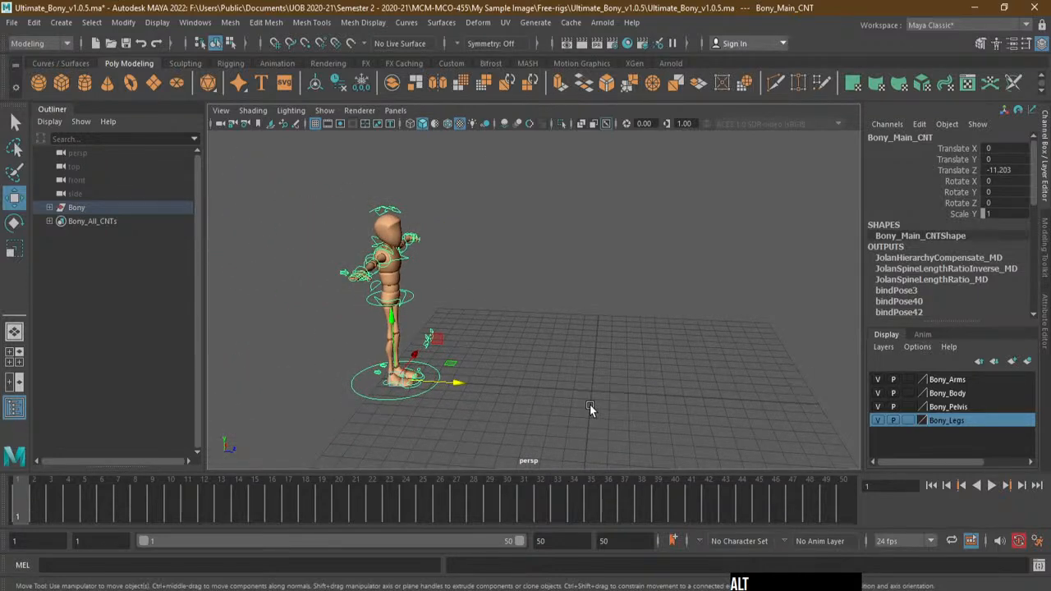
{"action": "scroll", "coordinate": [505, 396], "scroll_direction": "up", "scroll_amount": 3, "text": "alt"}
{"action": "left_click_drag", "start_coordinate": [505, 395], "coordinate": [509, 396], "text": "alt"}
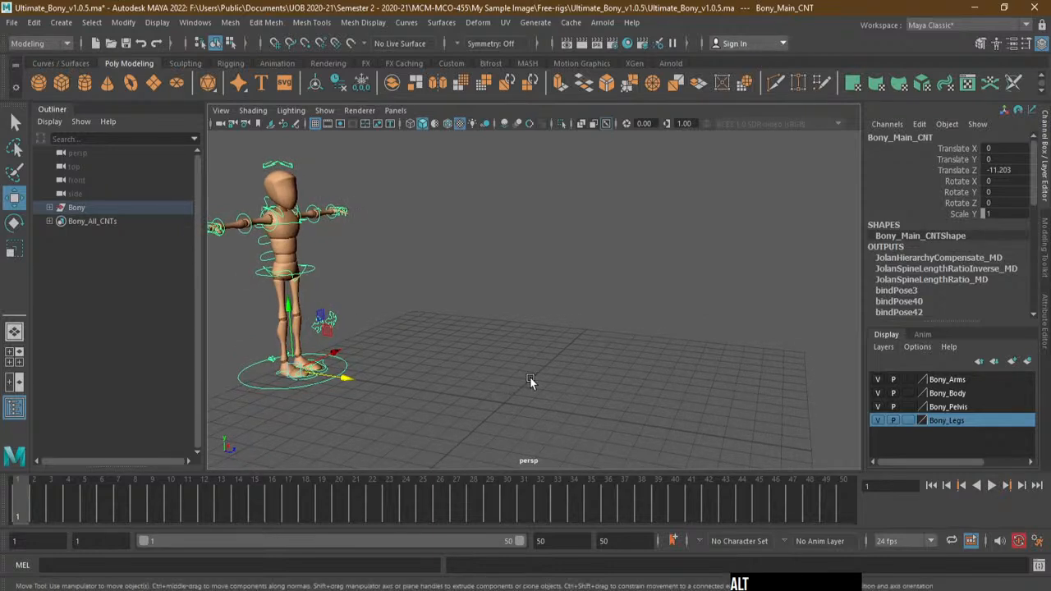
{"action": "middle_click_drag", "start_coordinate": [509, 396], "coordinate": [565, 388], "text": "alt"}
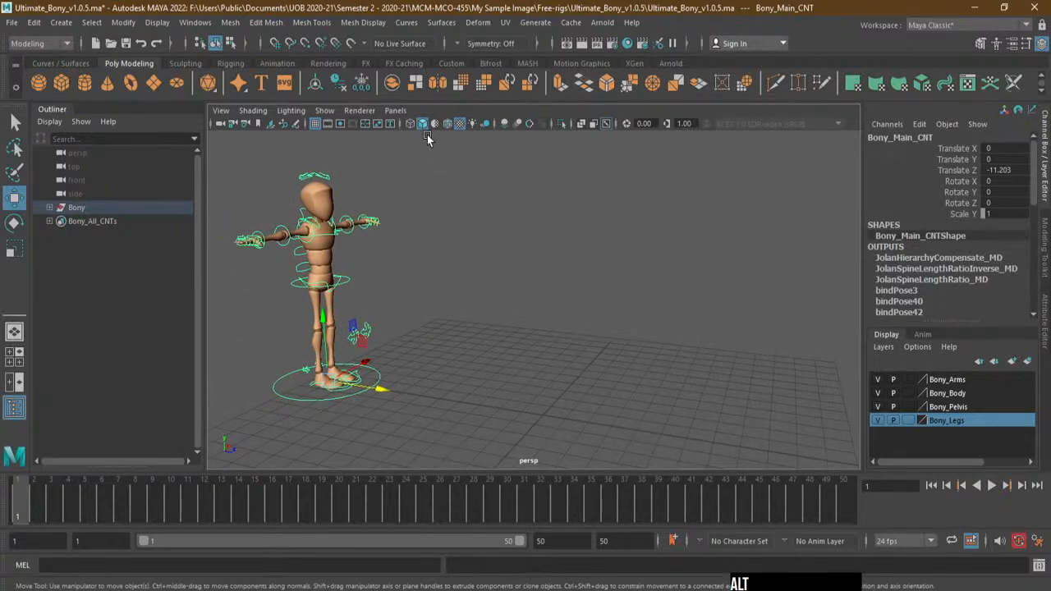
Create a new left orthographic view in the viewport and frame the whole Bony rig in it
{"action": "left_click", "coordinate": [395, 110]}
{"action": "mouse_move", "coordinate": [444, 152]}
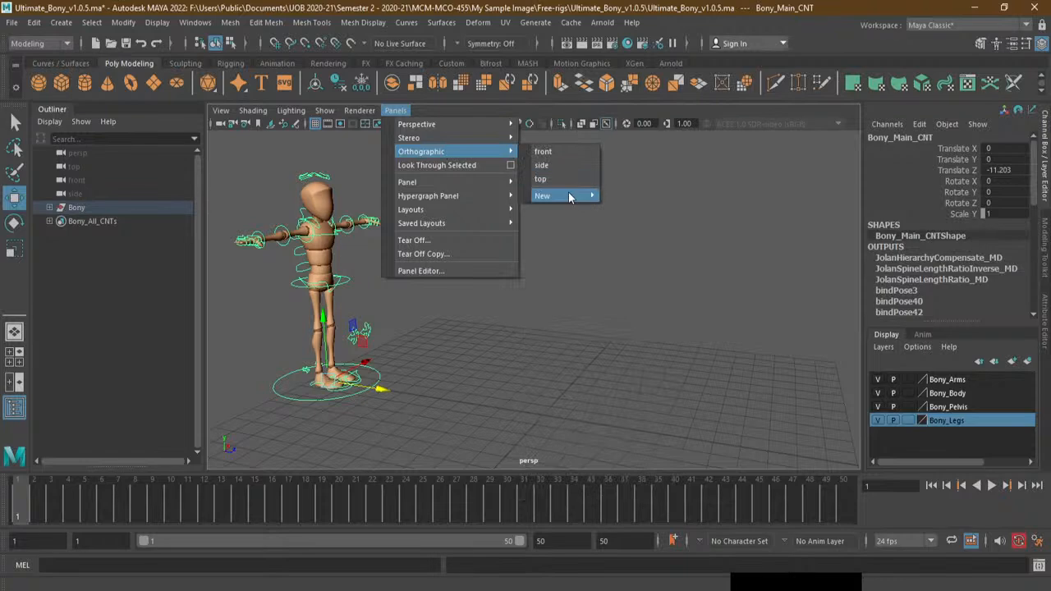
{"action": "mouse_move", "coordinate": [575, 195]}
{"action": "left_click", "coordinate": [649, 236]}
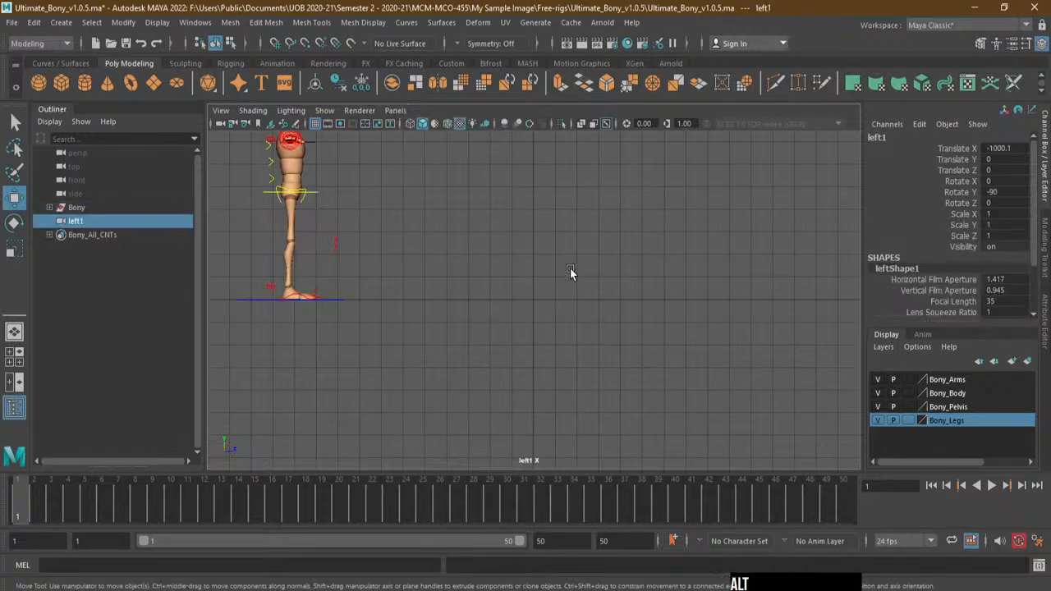
{"action": "middle_click_drag", "start_coordinate": [570, 268], "coordinate": [635, 403], "text": "alt"}
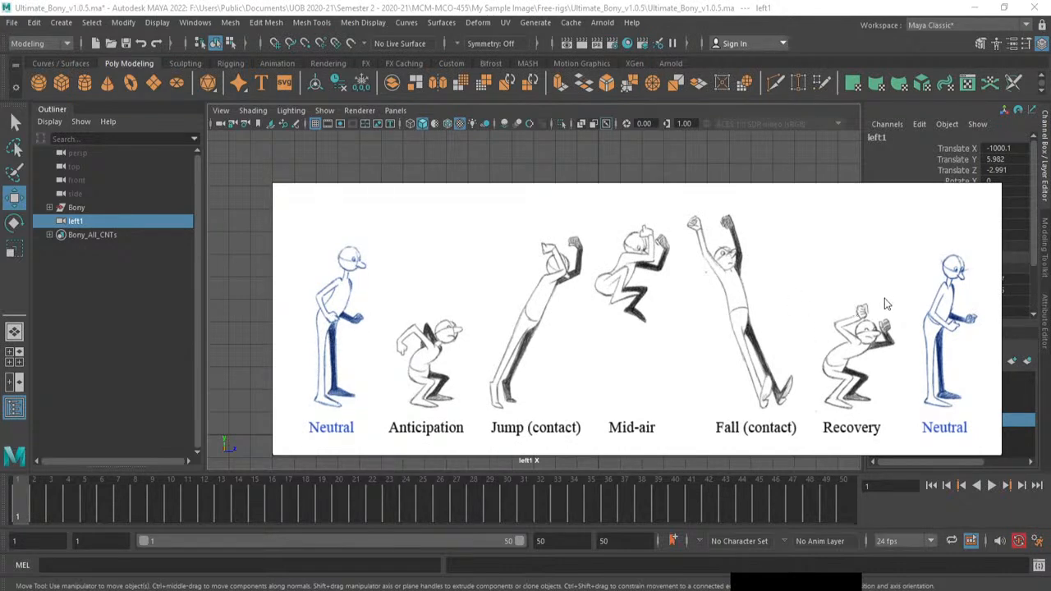
Move the jump reference sheet aside to uncover the rig and switch the viewport back to the perspective view
{"action": "right_click", "coordinate": [384, 272]}
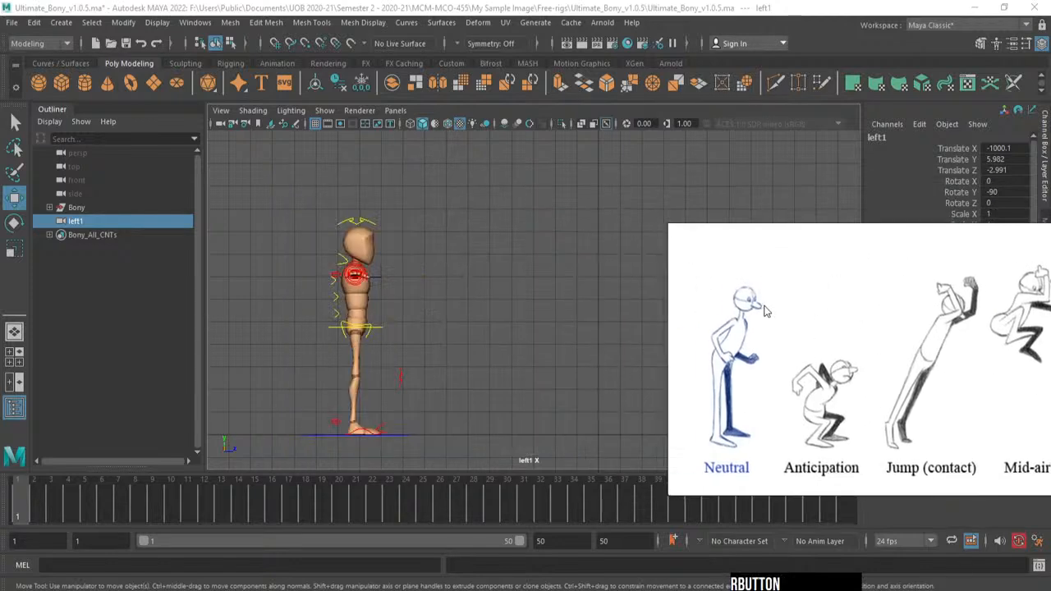
{"action": "left_click", "coordinate": [393, 110]}
{"action": "mouse_move", "coordinate": [406, 126]}
{"action": "left_click", "coordinate": [533, 129]}
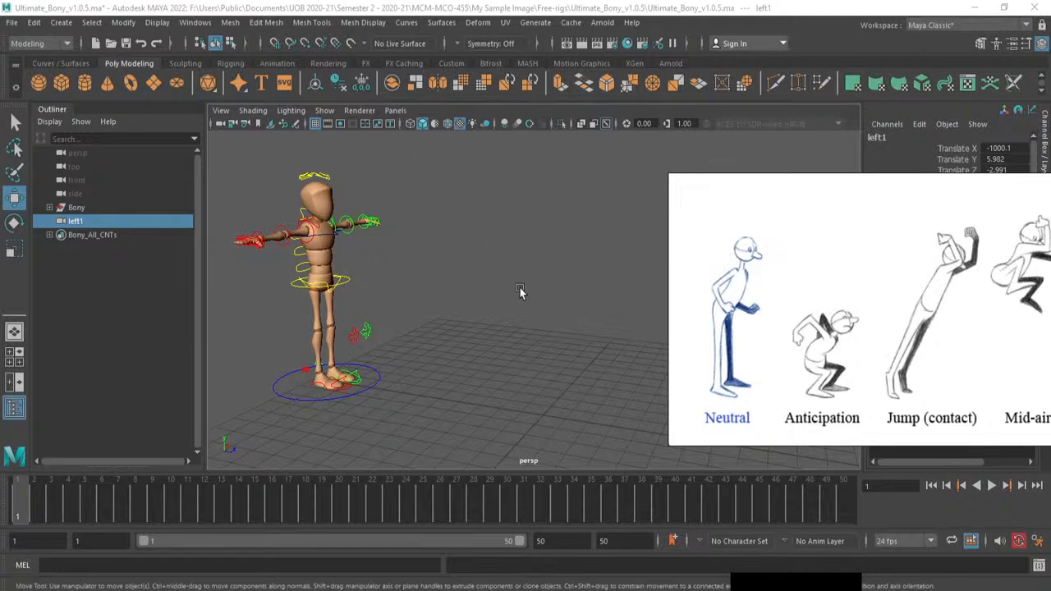
Keep the PureRef reference window always on top and place it beside the rig with the Neutral pose in view
{"action": "mouse_move", "coordinate": [304, 590]}
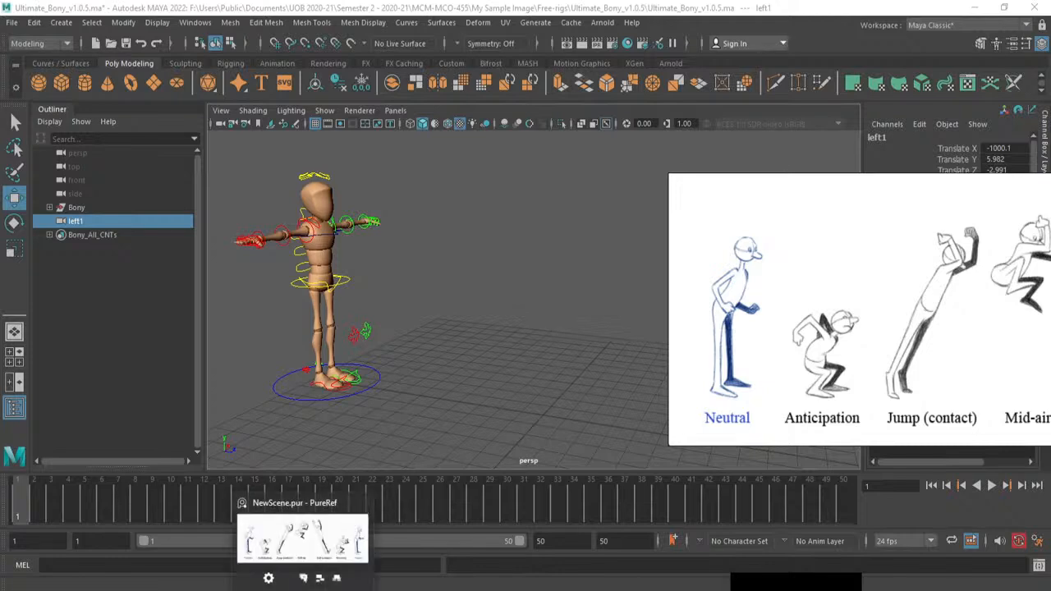
{"action": "left_click", "coordinate": [336, 577]}
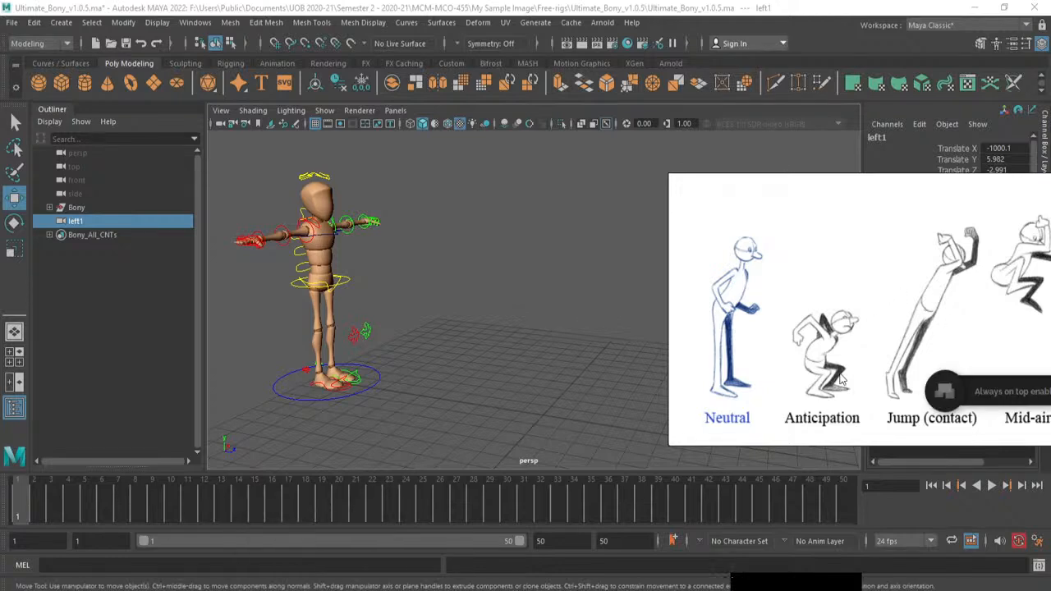
{"action": "mouse_move", "coordinate": [841, 379]}
{"action": "left_mouse_down"}
{"action": "mouse_move", "coordinate": [785, 297]}
{"action": "mouse_move", "coordinate": [756, 277]}
{"action": "mouse_move", "coordinate": [720, 277]}
{"action": "mouse_move", "coordinate": [752, 283]}
{"action": "left_mouse_up"}
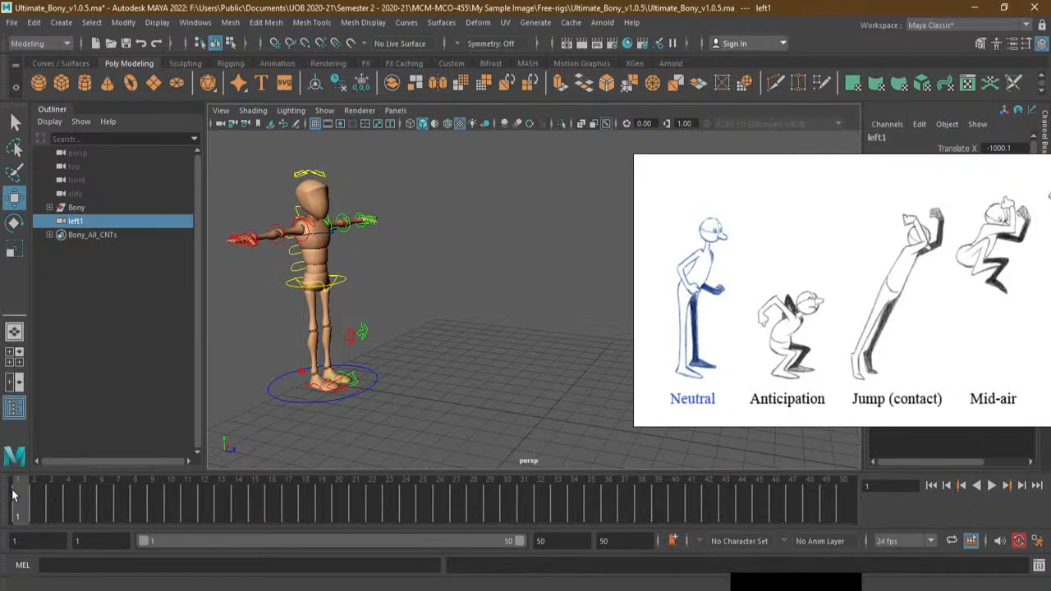
Select all the Bony rig controls and set a key on them at frame 1, then clear the selection
{"action": "left_click", "coordinate": [14, 122]}
{"action": "left_click_drag", "start_coordinate": [216, 150], "coordinate": [419, 451]}
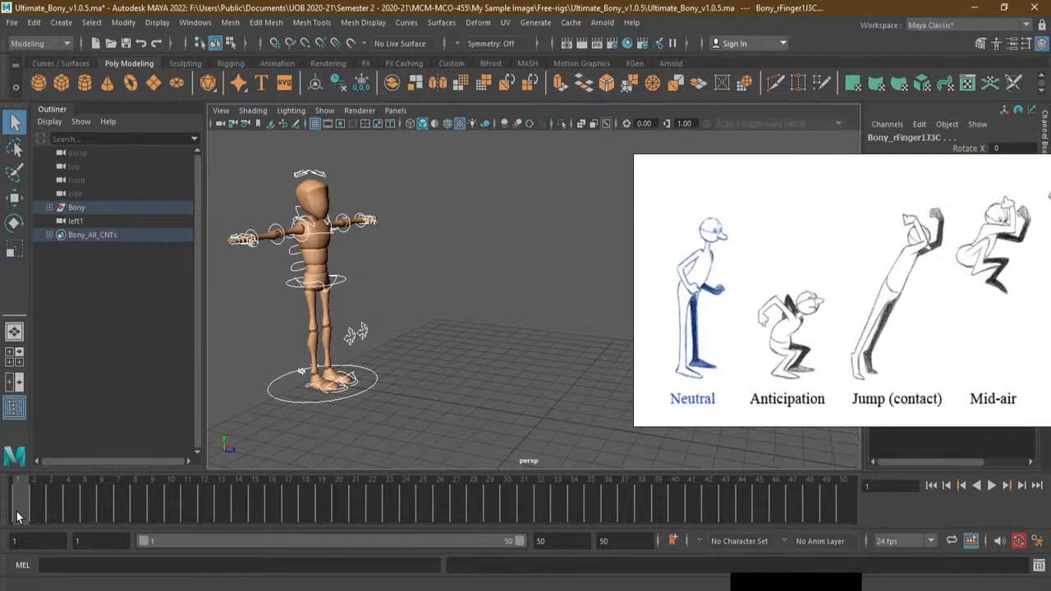
{"action": "key", "text": "s"}
{"action": "middle_click_drag", "start_coordinate": [304, 246], "coordinate": [411, 269], "text": "alt"}
{"action": "left_click", "coordinate": [418, 267]}
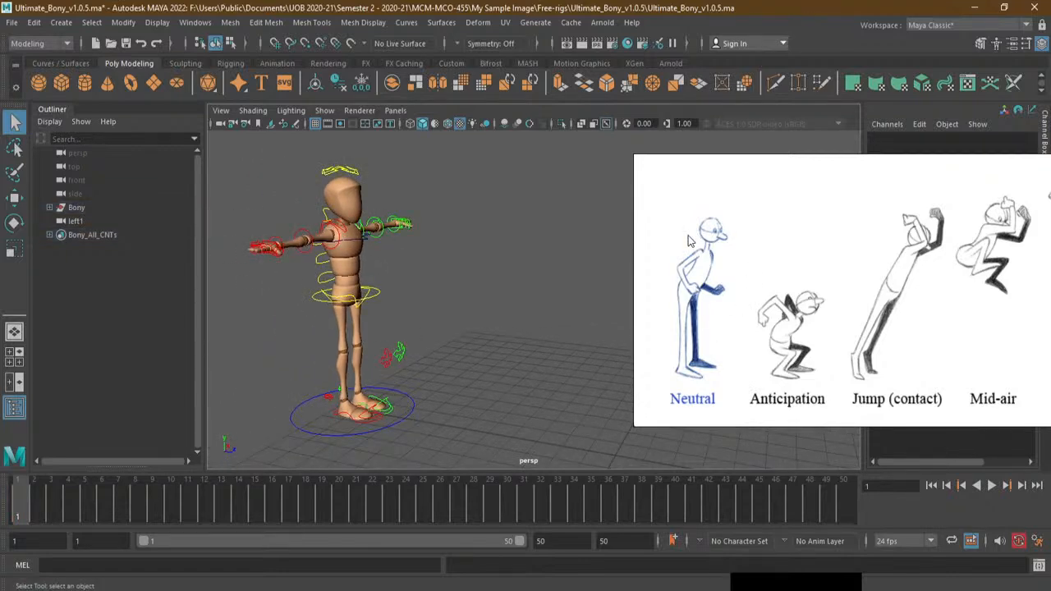
Move the right foot IK control outwards along X to about -0.541 to widen the stance
{"action": "left_click_drag", "start_coordinate": [394, 305], "coordinate": [500, 293], "text": "alt"}
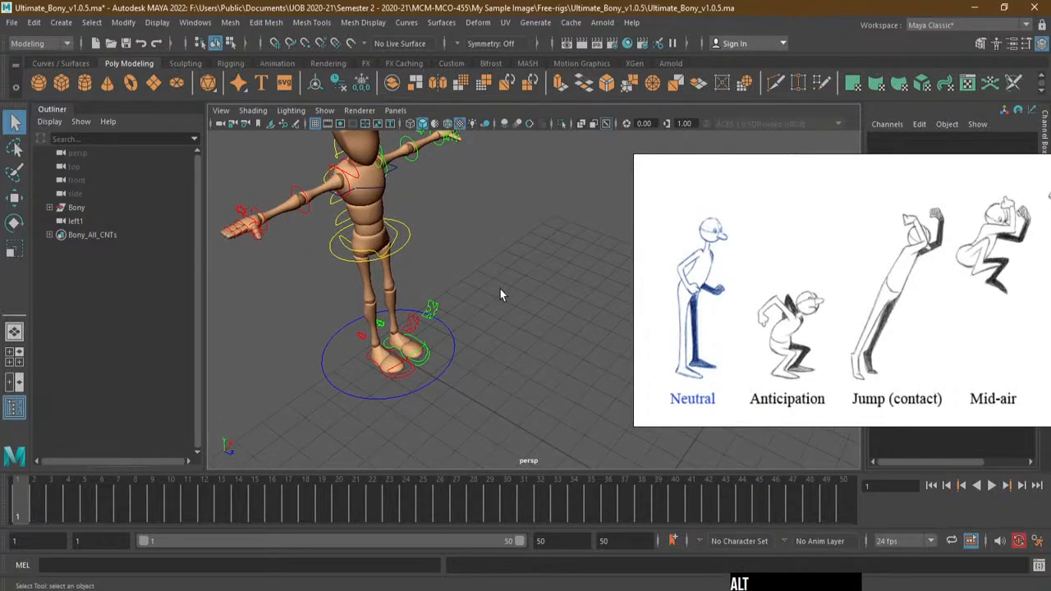
{"action": "key", "text": "q"}
{"action": "left_click", "coordinate": [393, 381]}
{"action": "left_click_drag", "start_coordinate": [393, 381], "coordinate": [380, 386], "text": "alt"}
{"action": "key", "text": "w"}
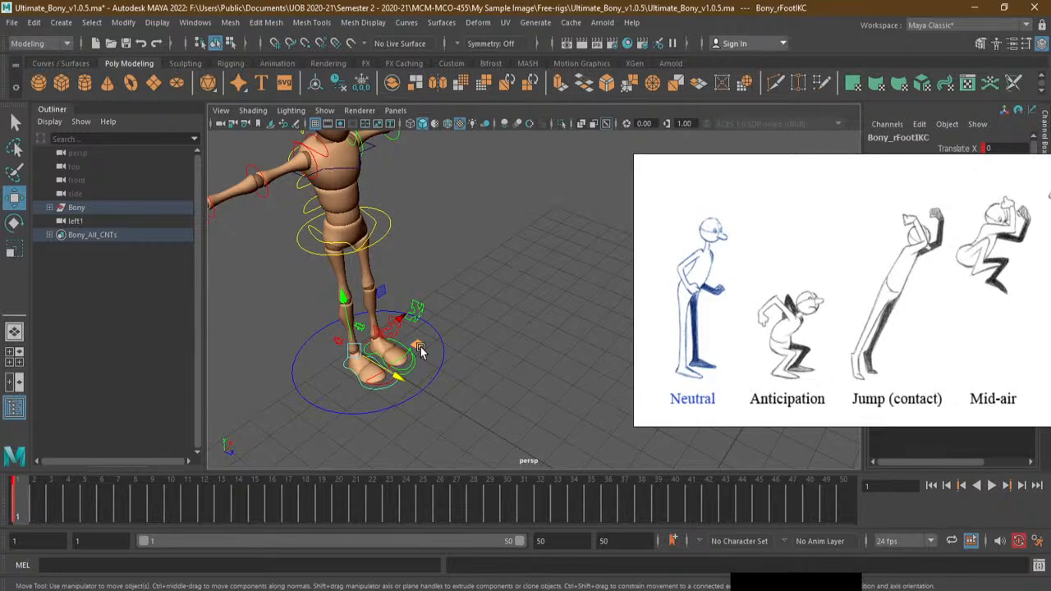
{"action": "middle_click_drag", "start_coordinate": [415, 328], "coordinate": [379, 331]}
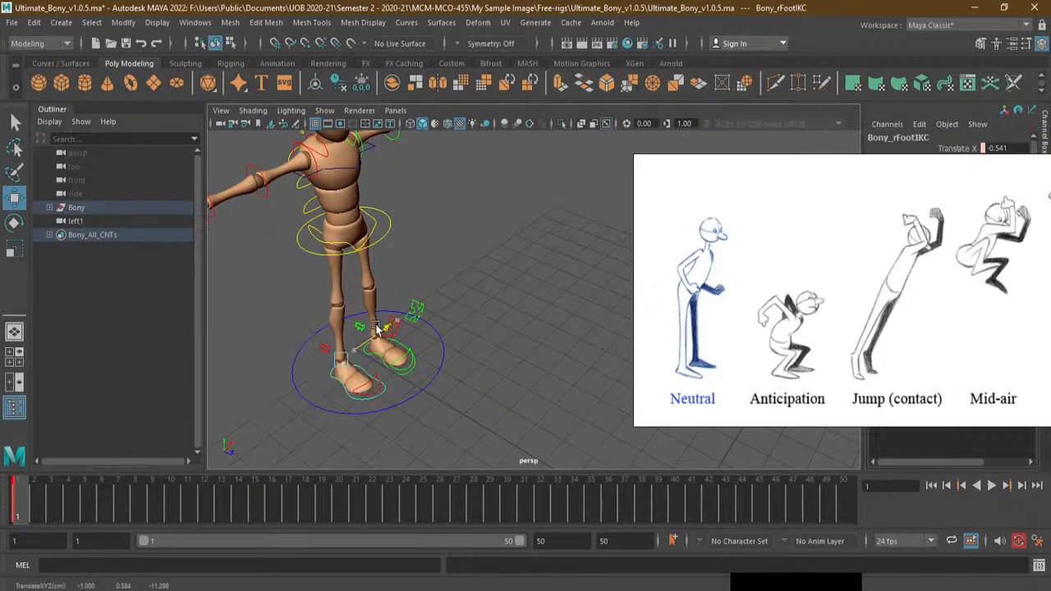
{"action": "key", "text": "j"}
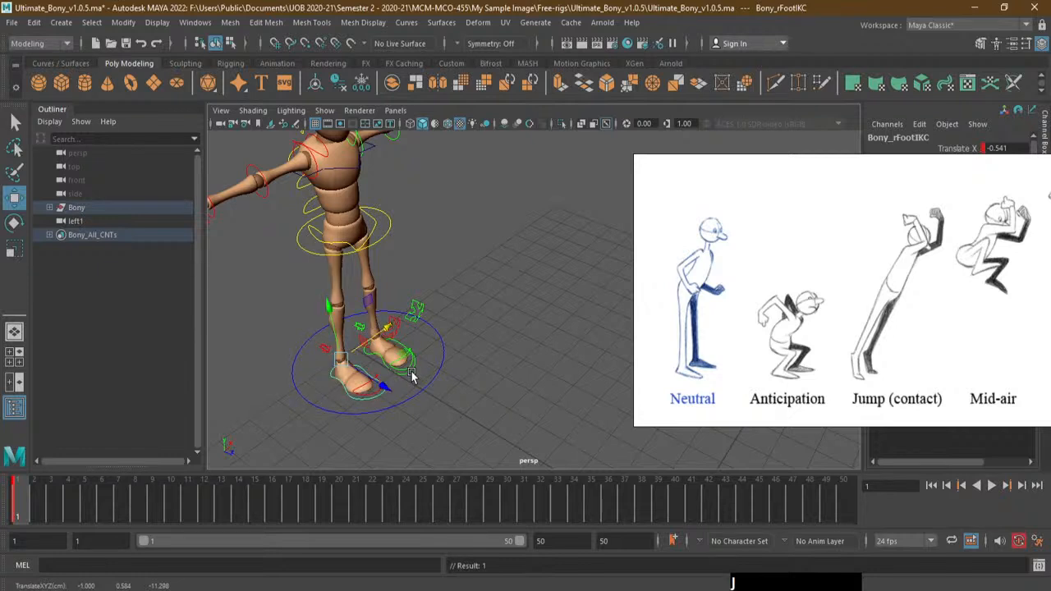
Move the left foot IK control outwards along X to 0.541, matching the right foot
{"action": "left_click", "coordinate": [410, 371]}
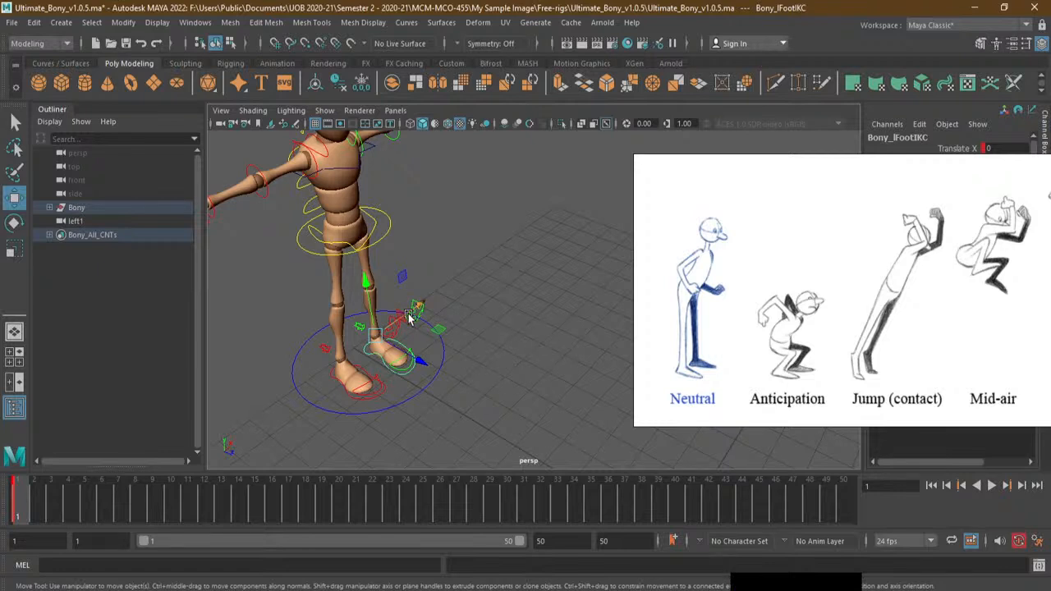
{"action": "left_click_drag", "start_coordinate": [409, 315], "coordinate": [410, 313]}
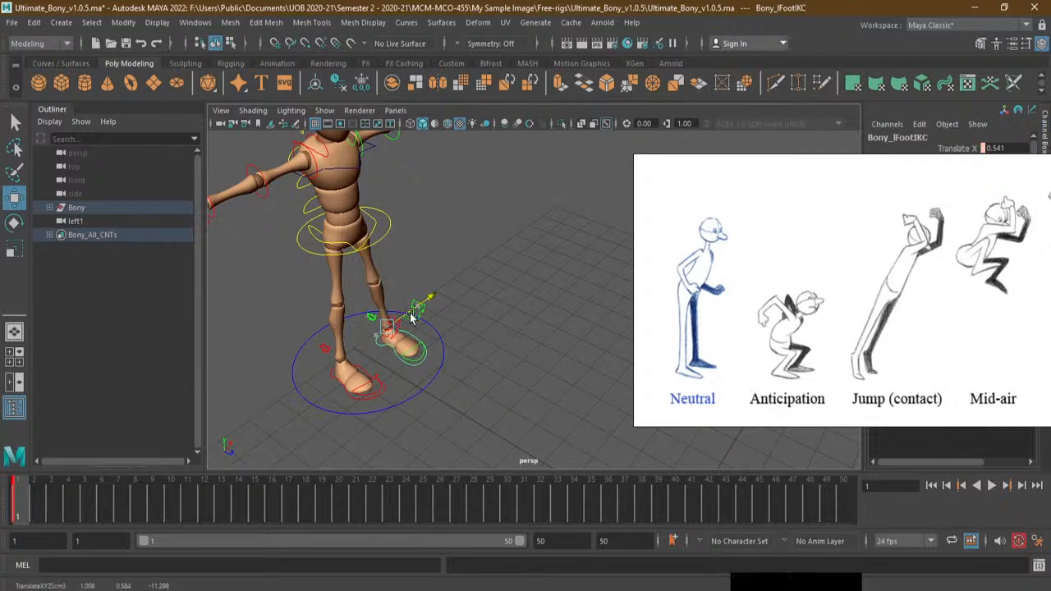
{"action": "key", "text": "j"}
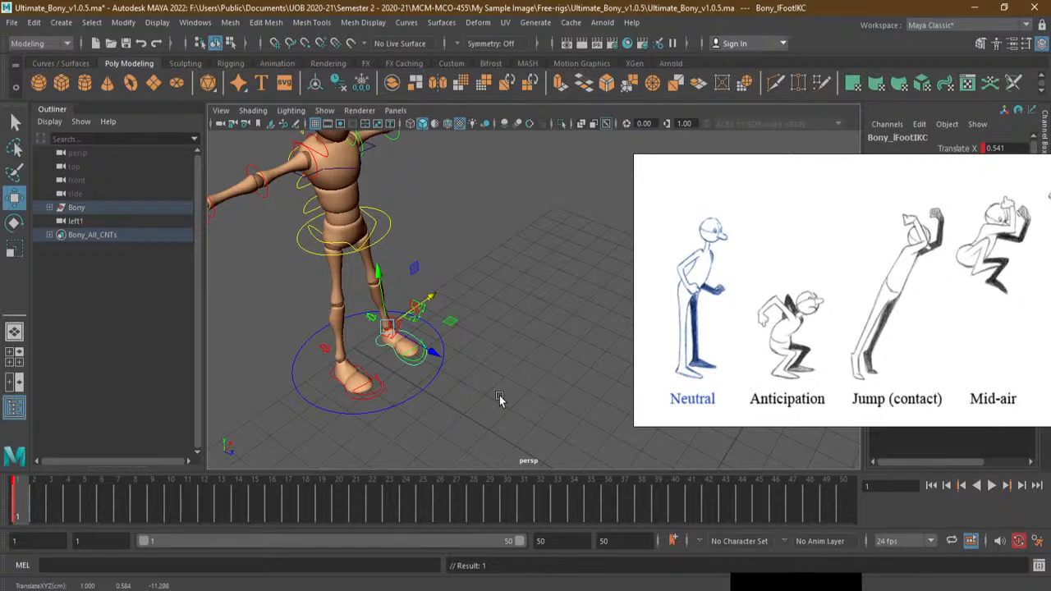
Rotate the right foot IK control 15 degrees around Y so its toes point outwards, using snapped rotation
{"action": "left_click_drag", "start_coordinate": [499, 399], "coordinate": [435, 407], "text": "alt"}
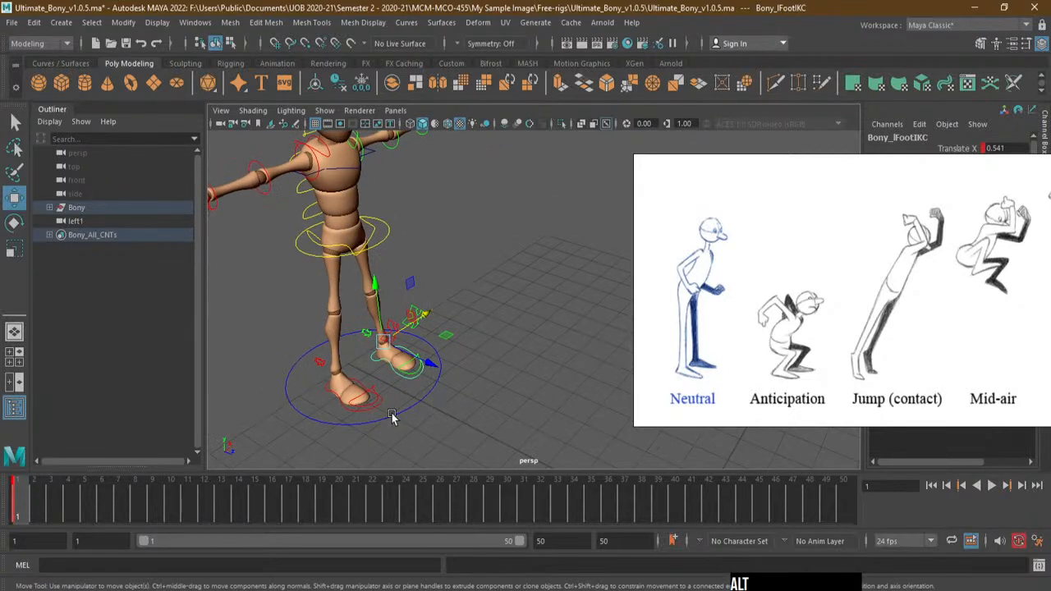
{"action": "left_click", "coordinate": [349, 413]}
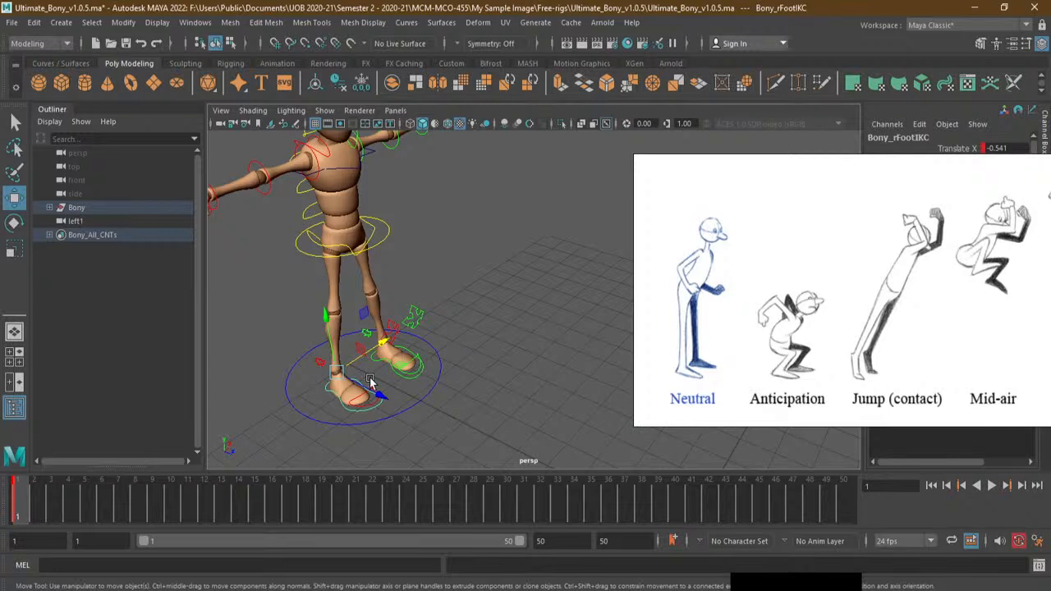
{"action": "key", "text": "e"}
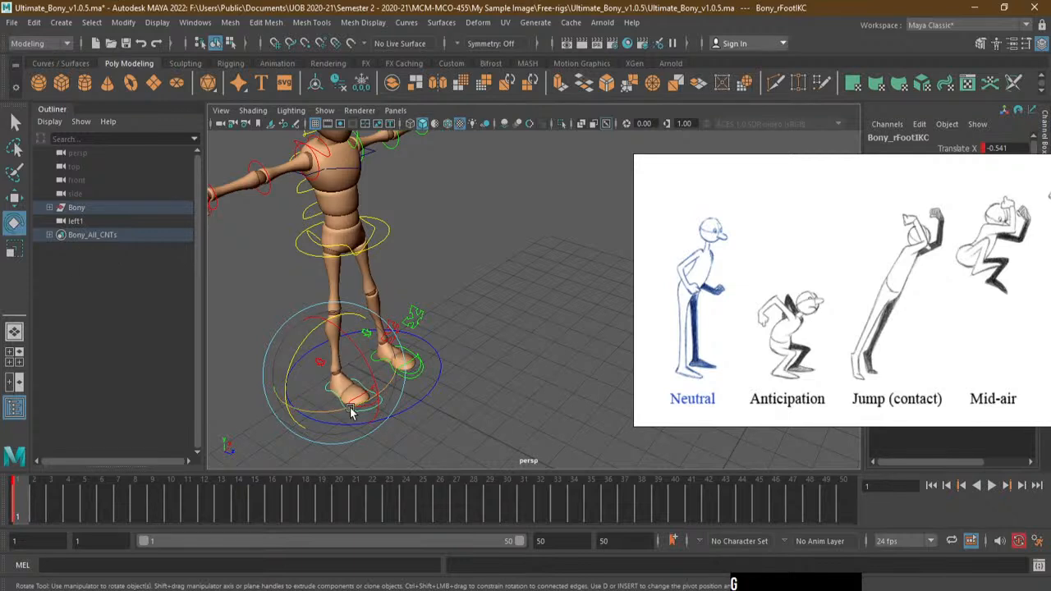
{"action": "middle_click_drag", "start_coordinate": [349, 410], "coordinate": [336, 413]}
{"action": "key", "text": "g"}
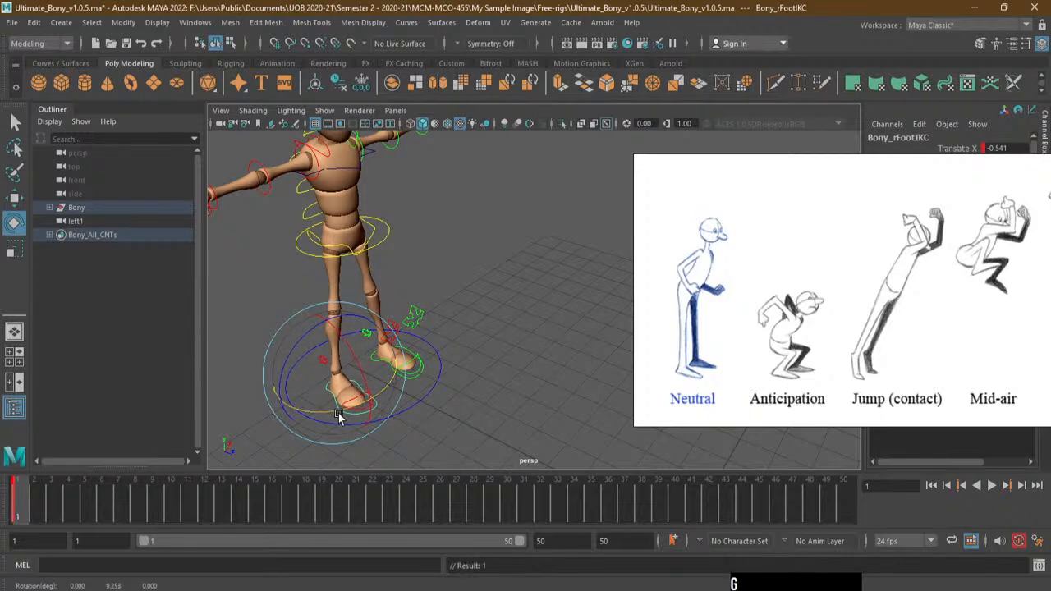
{"action": "key", "text": "ctrl+z"}
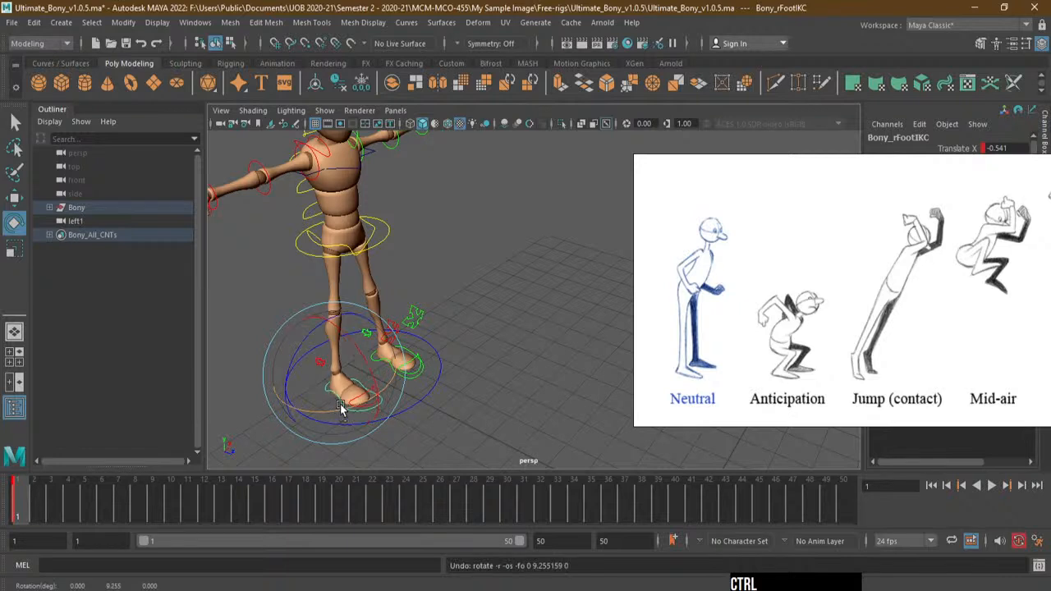
{"action": "key", "text": "j"}
{"action": "middle_click_drag", "start_coordinate": [350, 411], "coordinate": [320, 417]}
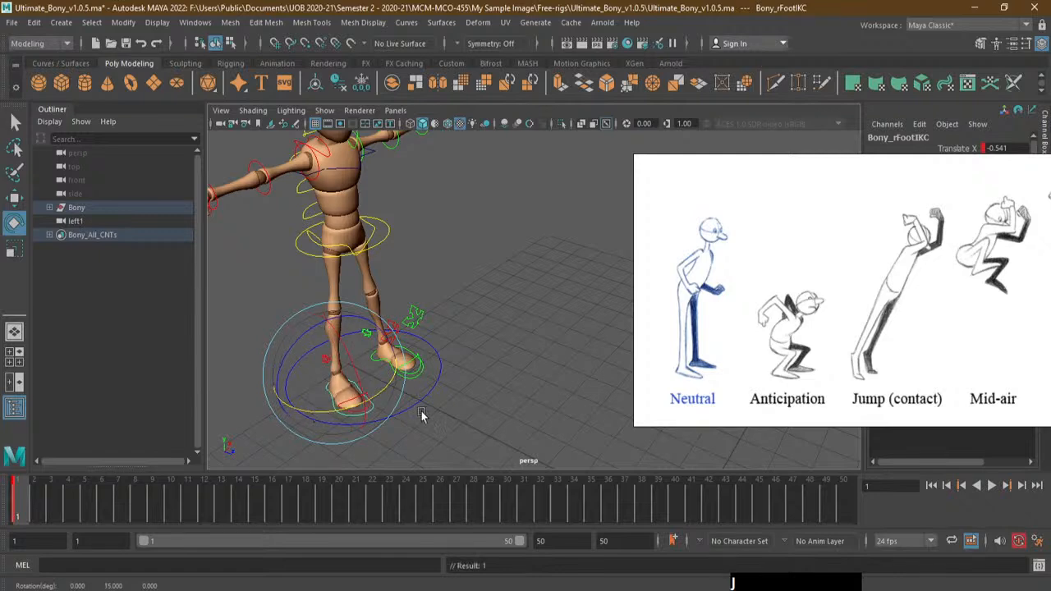
Rotate the left foot IK control 15 degrees outwards around Y, then deselect it
{"action": "mouse_move", "coordinate": [465, 387]}
{"action": "left_mouse_down", "text": "alt"}
{"action": "mouse_move", "coordinate": [454, 398]}
{"action": "mouse_move", "coordinate": [475, 360]}
{"action": "mouse_move", "coordinate": [461, 381]}
{"action": "left_mouse_up", "text": "alt"}
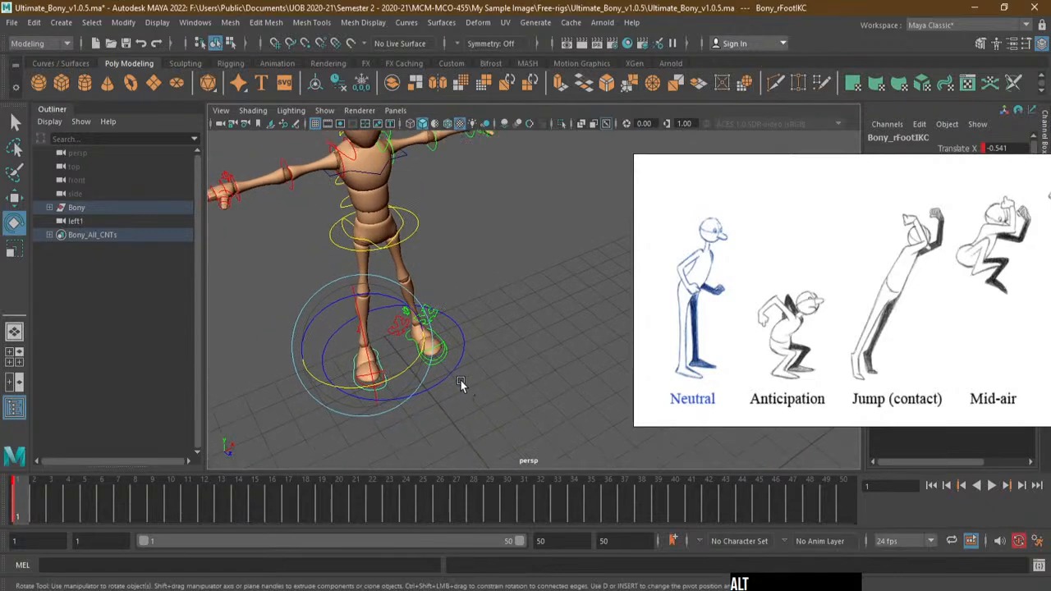
{"action": "mouse_move", "coordinate": [461, 380]}
{"action": "right_mouse_down", "text": "alt"}
{"action": "mouse_move", "coordinate": [471, 395]}
{"action": "mouse_move", "coordinate": [447, 376]}
{"action": "right_mouse_up", "text": "alt"}
{"action": "left_click", "coordinate": [433, 371]}
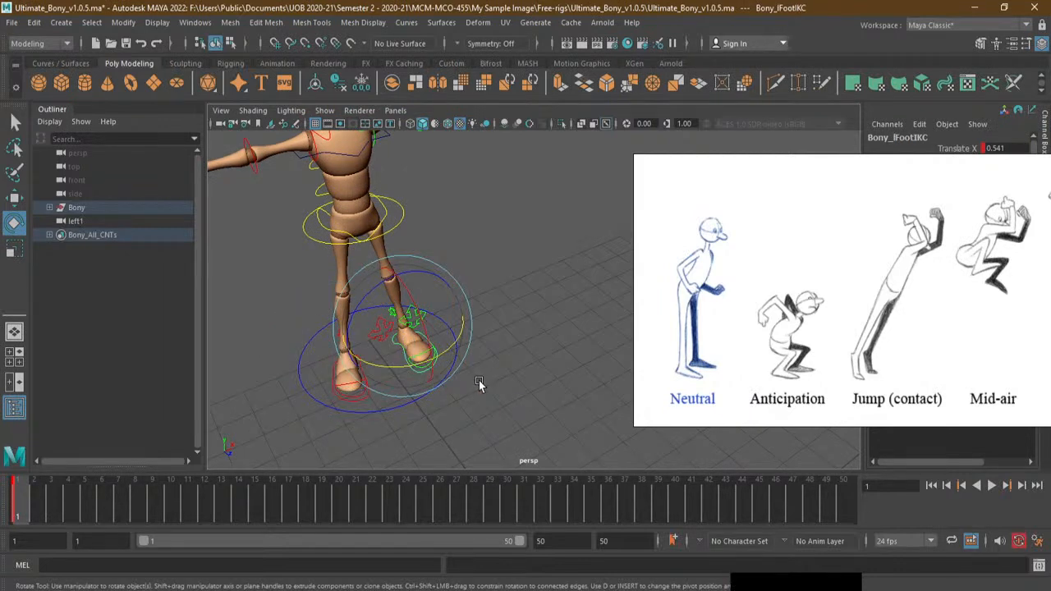
{"action": "middle_click_drag", "start_coordinate": [411, 364], "coordinate": [435, 368]}
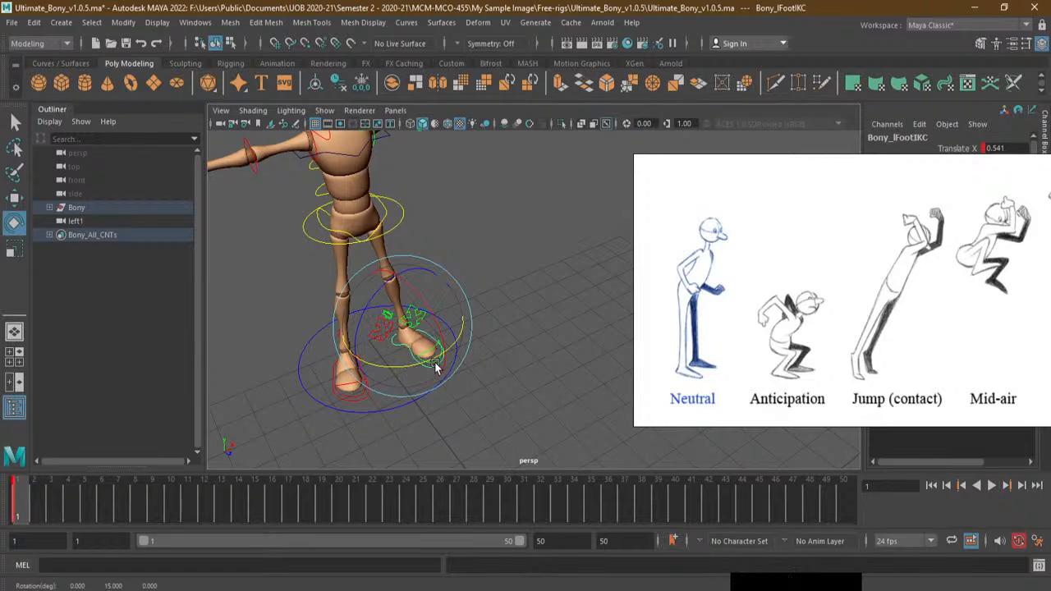
{"action": "left_click", "coordinate": [494, 405]}
Shift the hip root control along Z to a world position of about -11.5, checking the body's balance over the feet
{"action": "left_click_drag", "start_coordinate": [494, 405], "coordinate": [488, 348], "text": "alt"}
{"action": "mouse_move", "coordinate": [488, 347]}
{"action": "middle_mouse_down", "text": "alt"}
{"action": "mouse_move", "coordinate": [486, 335]}
{"action": "mouse_move", "coordinate": [485, 366]}
{"action": "middle_mouse_up", "text": "alt"}
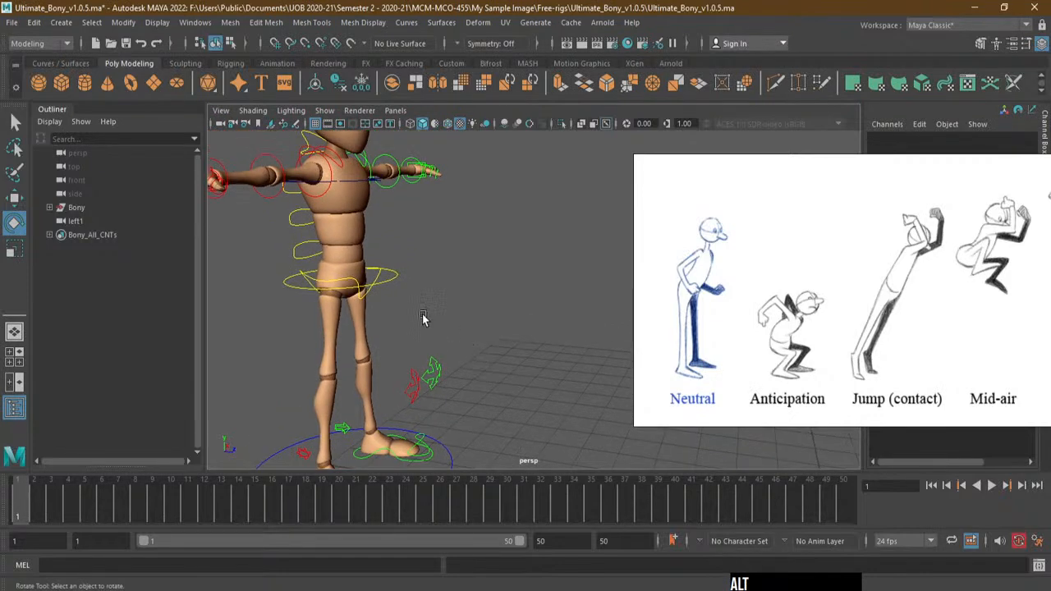
{"action": "left_click", "coordinate": [385, 283]}
{"action": "key", "text": "w"}
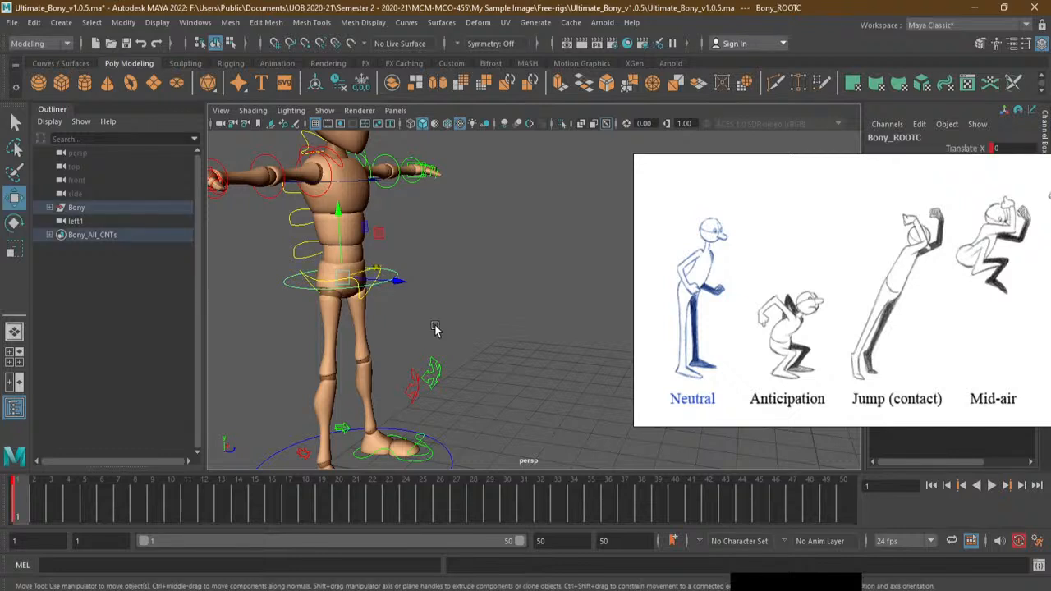
{"action": "left_click_drag", "start_coordinate": [405, 324], "coordinate": [356, 316], "text": "alt"}
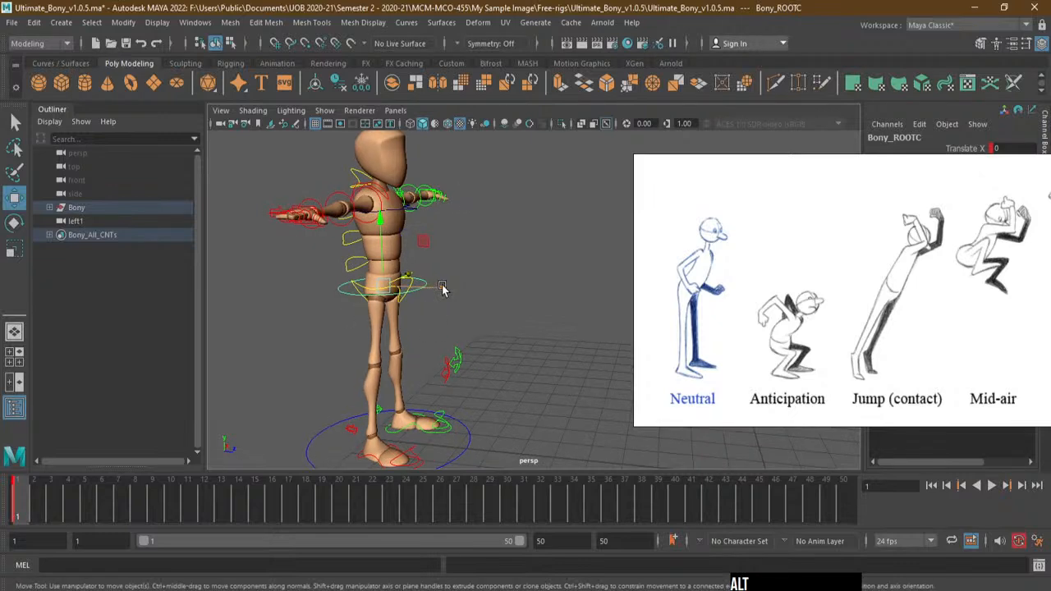
{"action": "left_click_drag", "start_coordinate": [444, 288], "coordinate": [459, 296]}
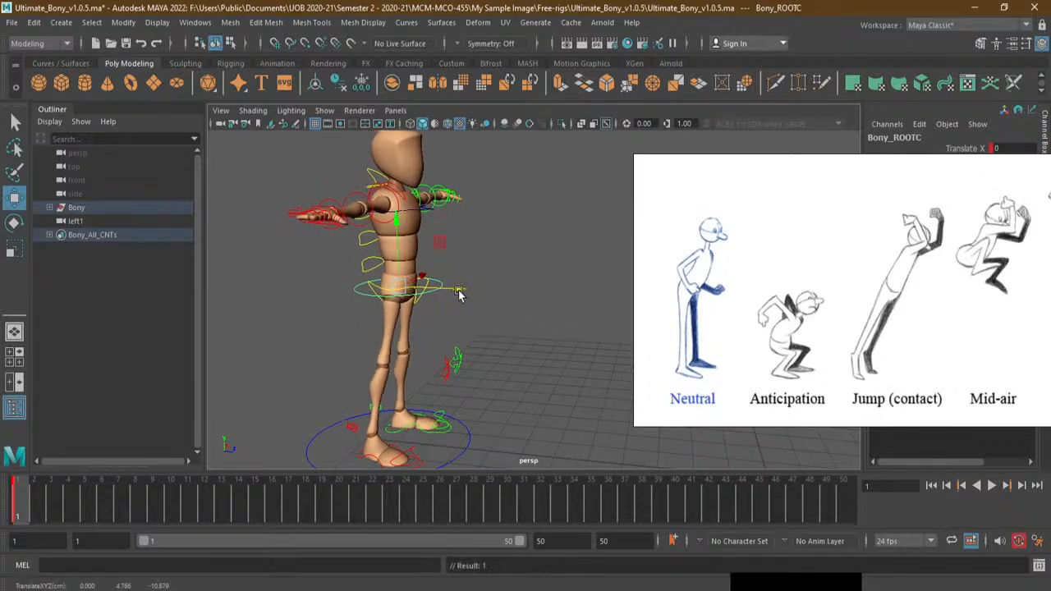
{"action": "left_click_drag", "start_coordinate": [464, 361], "coordinate": [496, 363], "text": "alt"}
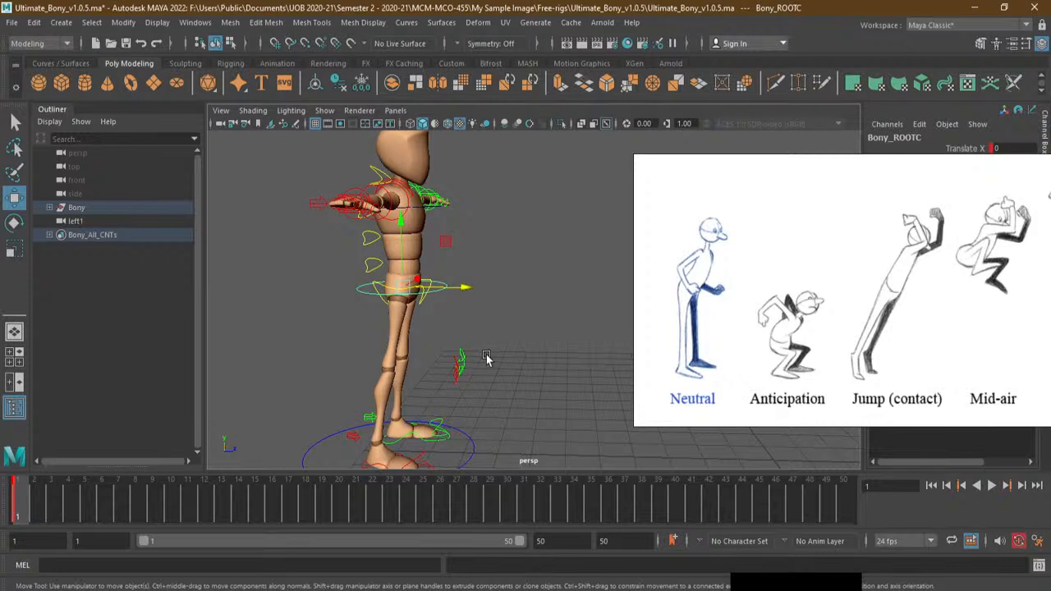
{"action": "left_click_drag", "start_coordinate": [530, 354], "coordinate": [466, 313], "text": "alt"}
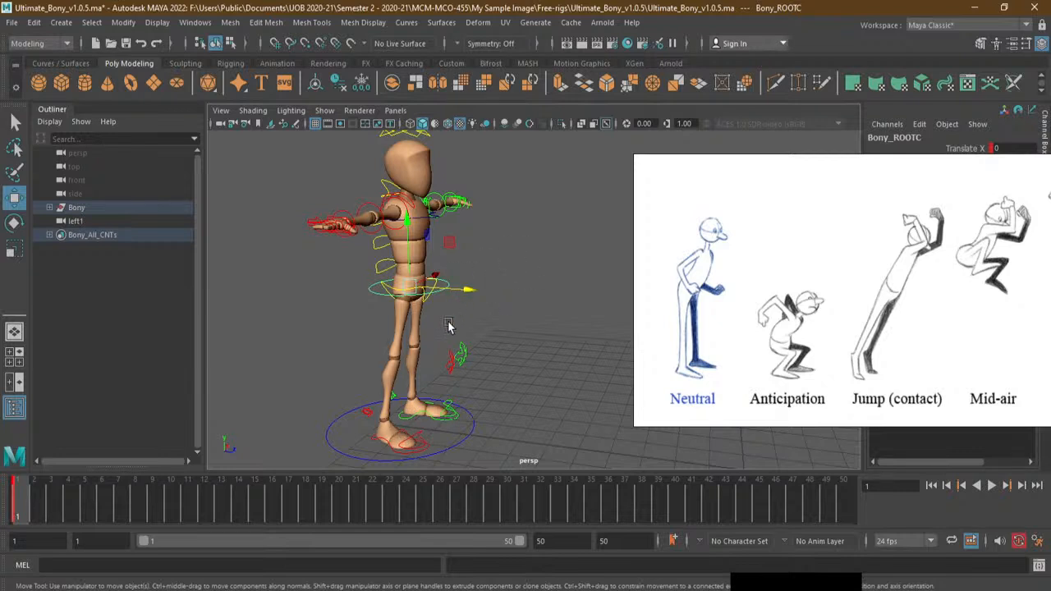
{"action": "left_click_drag", "start_coordinate": [450, 327], "coordinate": [441, 296], "text": "alt"}
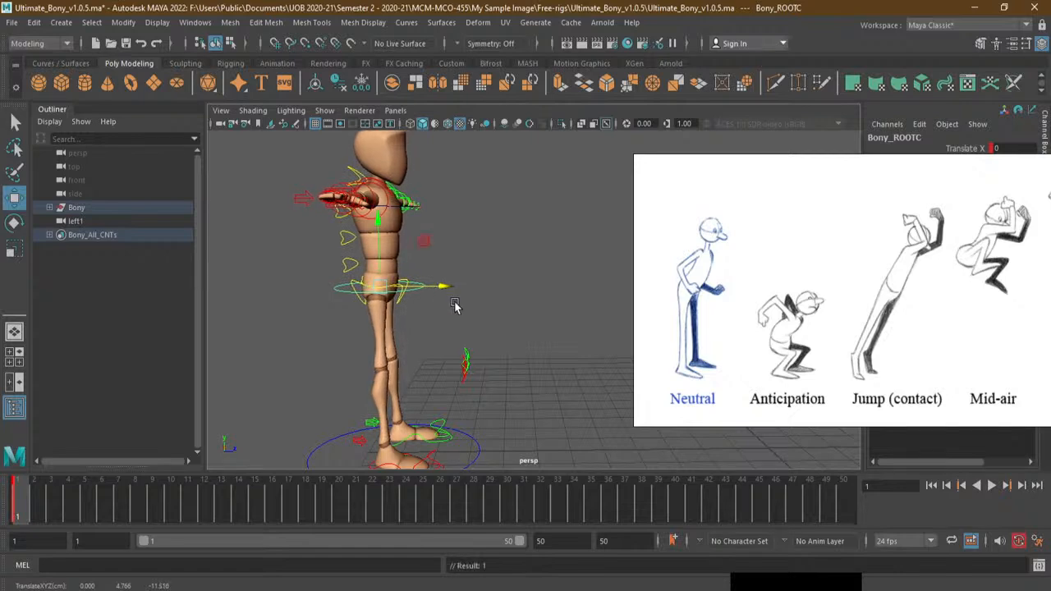
{"action": "left_click_drag", "start_coordinate": [480, 306], "coordinate": [517, 274], "text": "alt"}
{"action": "middle_click_drag", "start_coordinate": [517, 274], "coordinate": [535, 274], "text": "alt"}
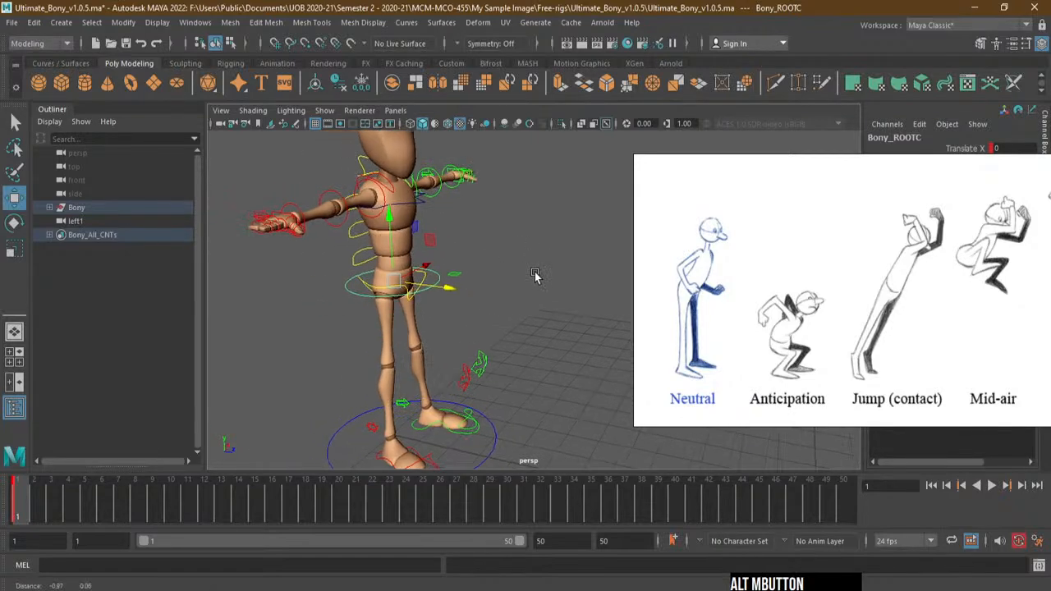
{"action": "right_click_drag", "start_coordinate": [535, 274], "coordinate": [519, 311], "text": "alt"}
{"action": "left_click_drag", "start_coordinate": [491, 340], "coordinate": [460, 332], "text": "alt"}
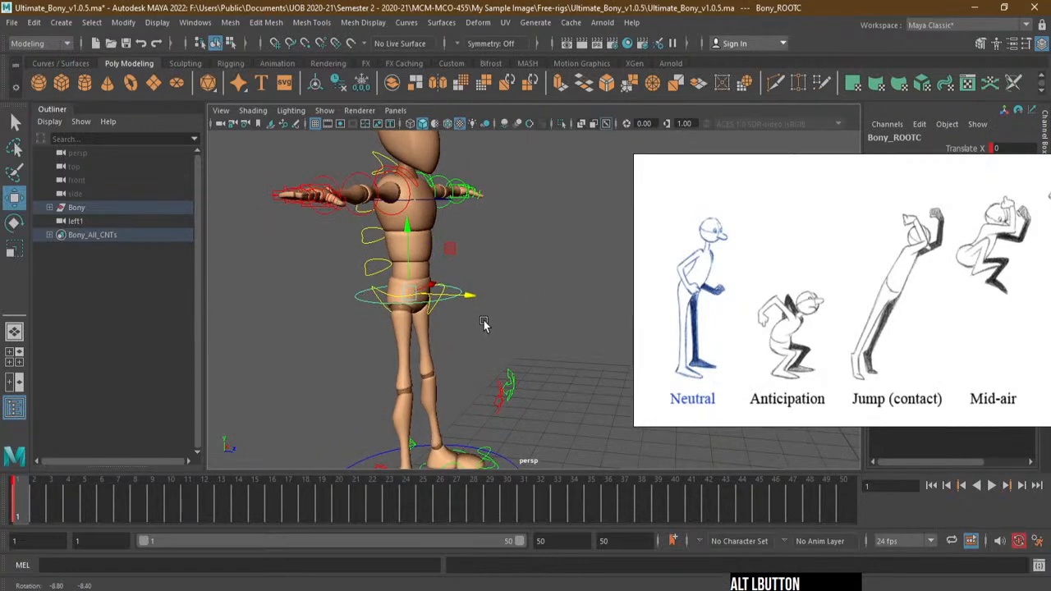
Rotate the main hip control 15 degrees around X to tilt the pelvis forwards
{"action": "left_click", "coordinate": [434, 309]}
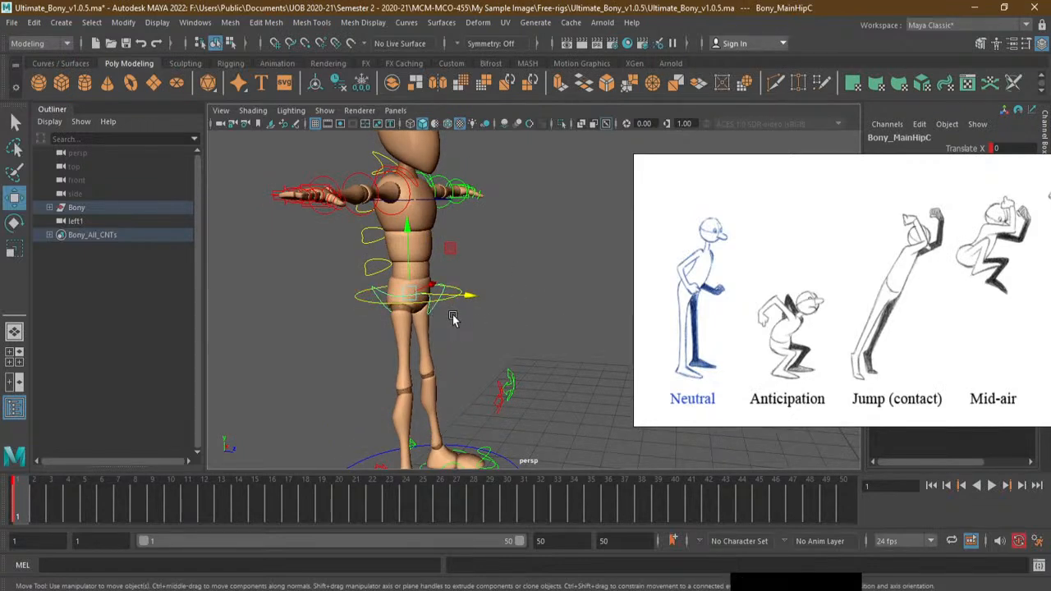
{"action": "key", "text": "e"}
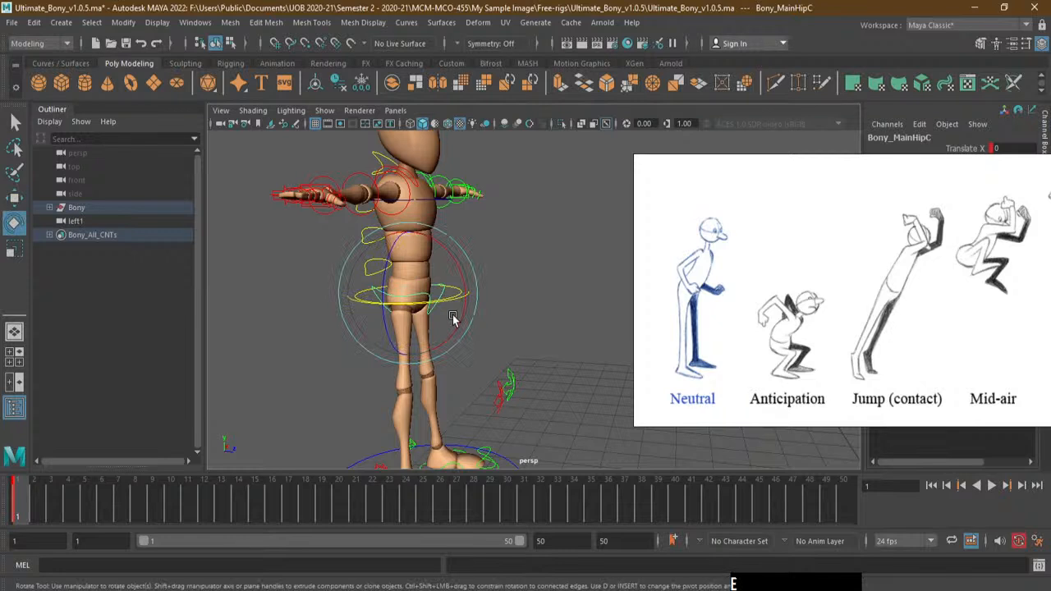
{"action": "left_click", "coordinate": [452, 262]}
{"action": "left_click_drag", "start_coordinate": [452, 261], "coordinate": [458, 277]}
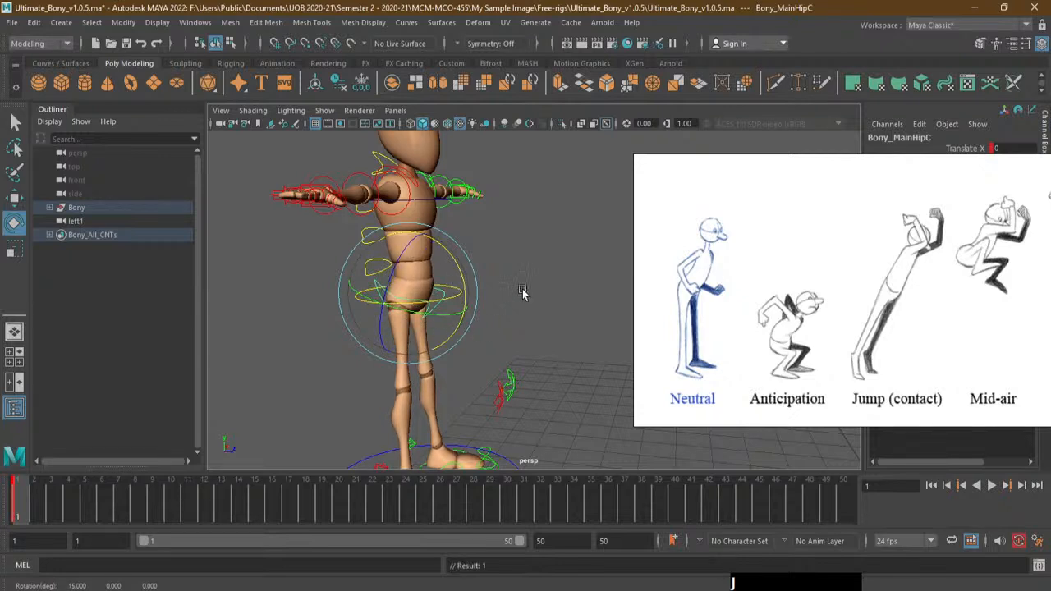
{"action": "left_click", "coordinate": [458, 289]}
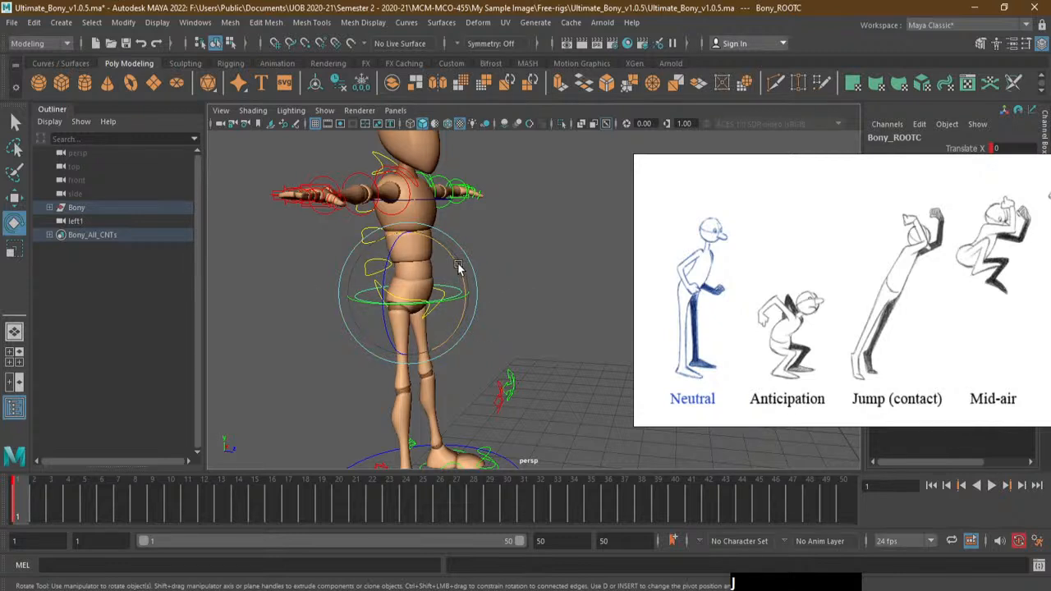
{"action": "middle_click_drag", "start_coordinate": [458, 267], "coordinate": [464, 288]}
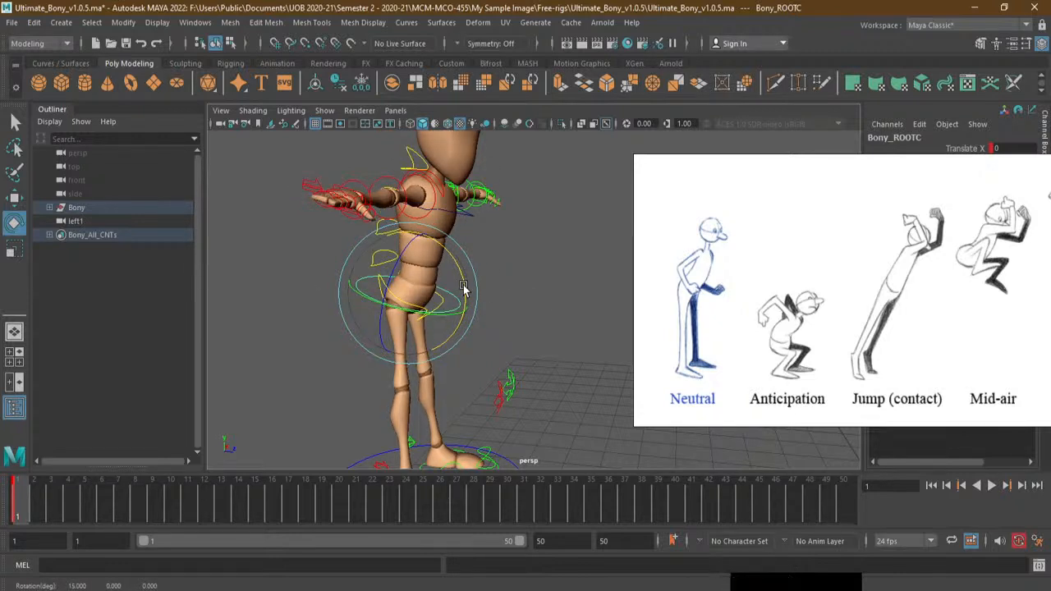
{"action": "key", "text": "ctrl+z"}
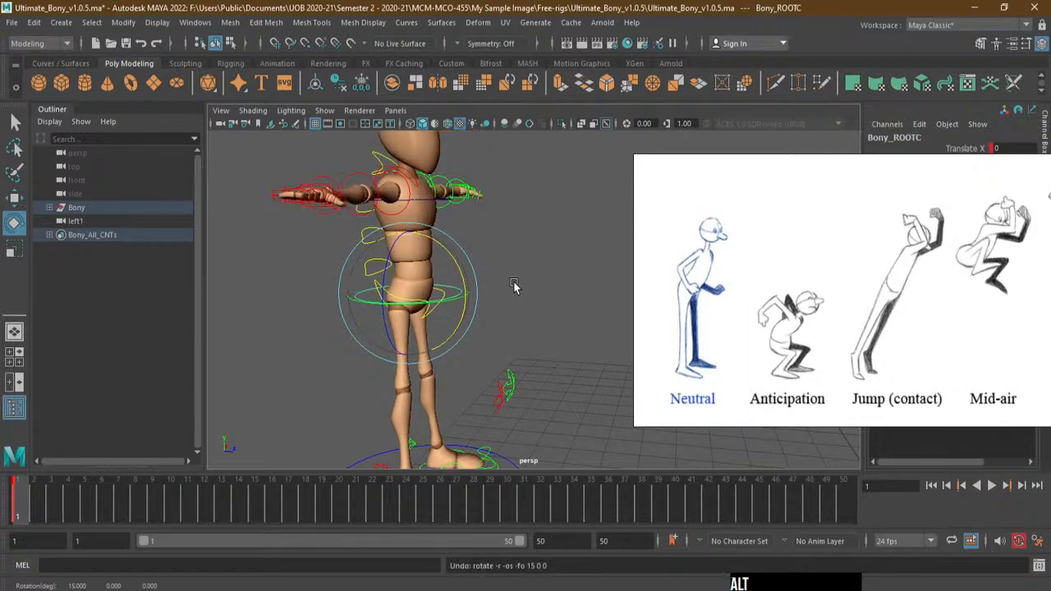
Rotate the lowest spine FK control around X to about 10.334 degrees, bending the torso forwards
{"action": "mouse_move", "coordinate": [517, 287]}
{"action": "left_mouse_down", "text": "alt"}
{"action": "mouse_move", "coordinate": [534, 283]}
{"action": "mouse_move", "coordinate": [519, 285]}
{"action": "left_mouse_up", "text": "alt"}
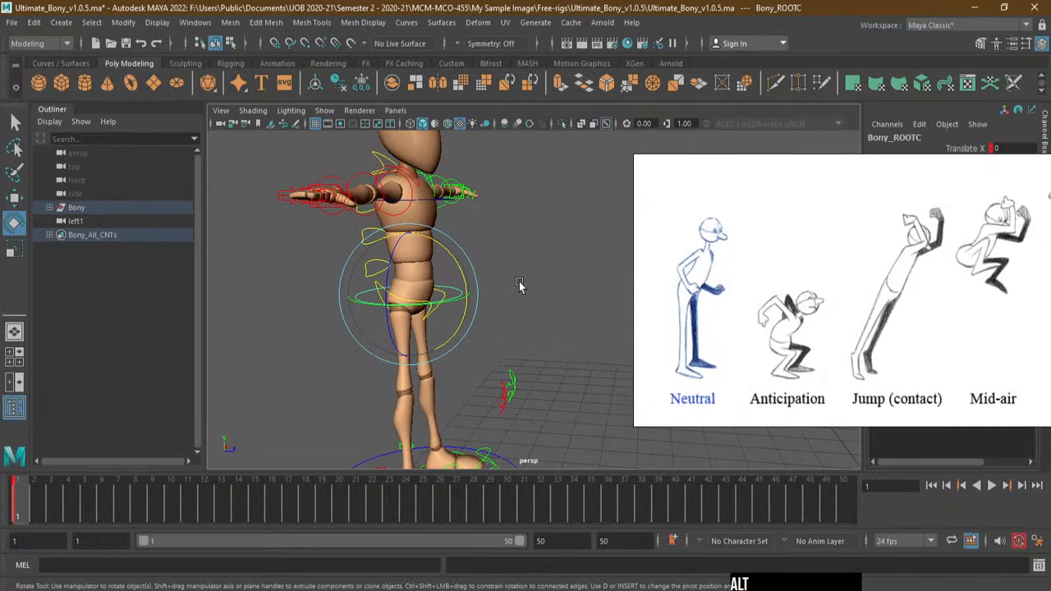
{"action": "middle_click_drag", "start_coordinate": [519, 284], "coordinate": [526, 284], "text": "alt"}
{"action": "left_click", "coordinate": [528, 284]}
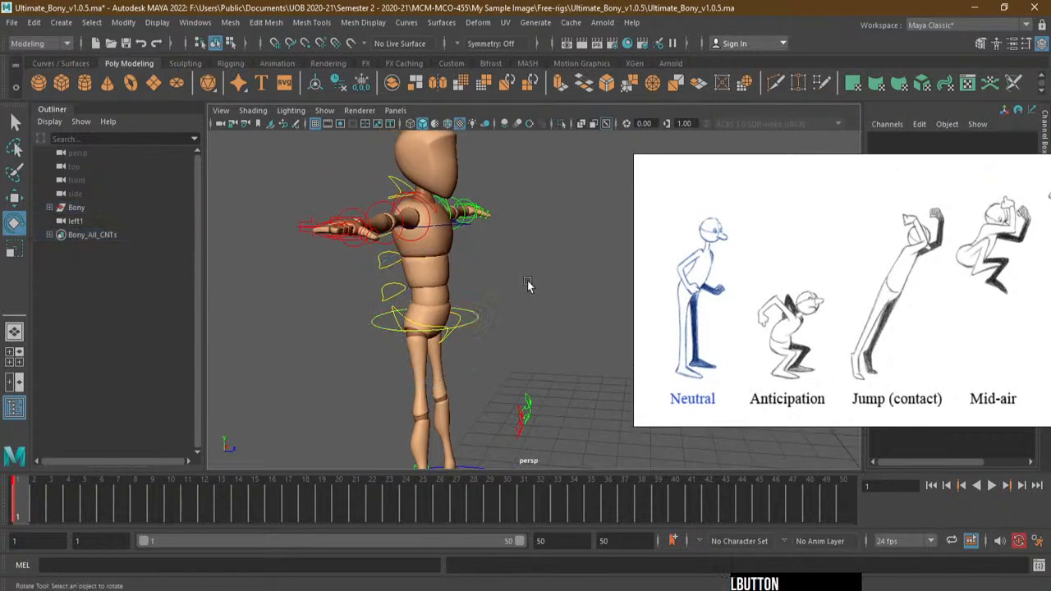
{"action": "left_click", "coordinate": [402, 300]}
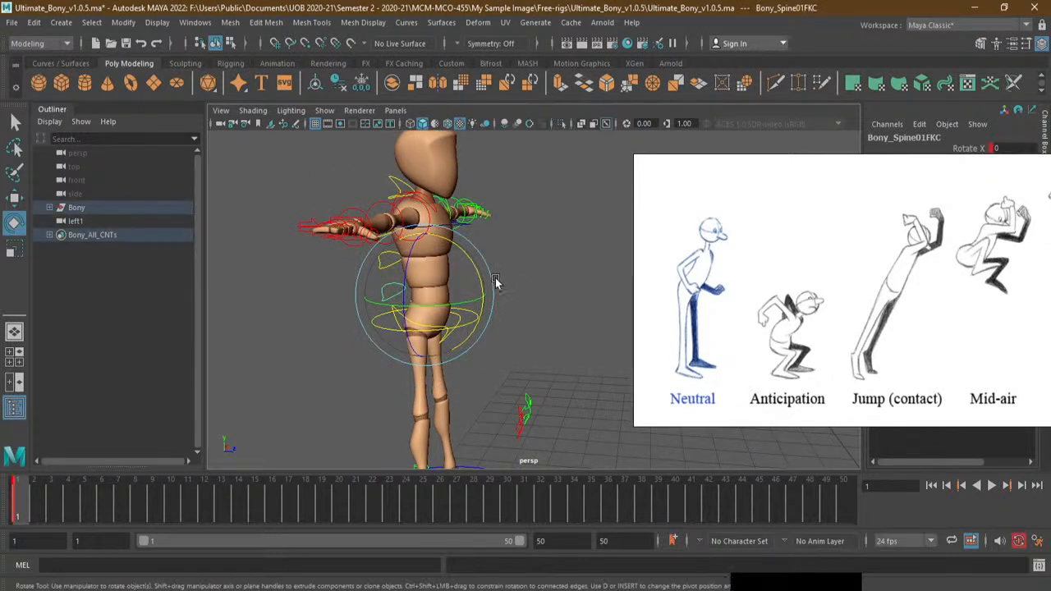
{"action": "left_click_drag", "start_coordinate": [475, 270], "coordinate": [402, 258]}
Rotate the second spine FK control around X to about 15.307 degrees, then deselect it
{"action": "left_click", "coordinate": [391, 255]}
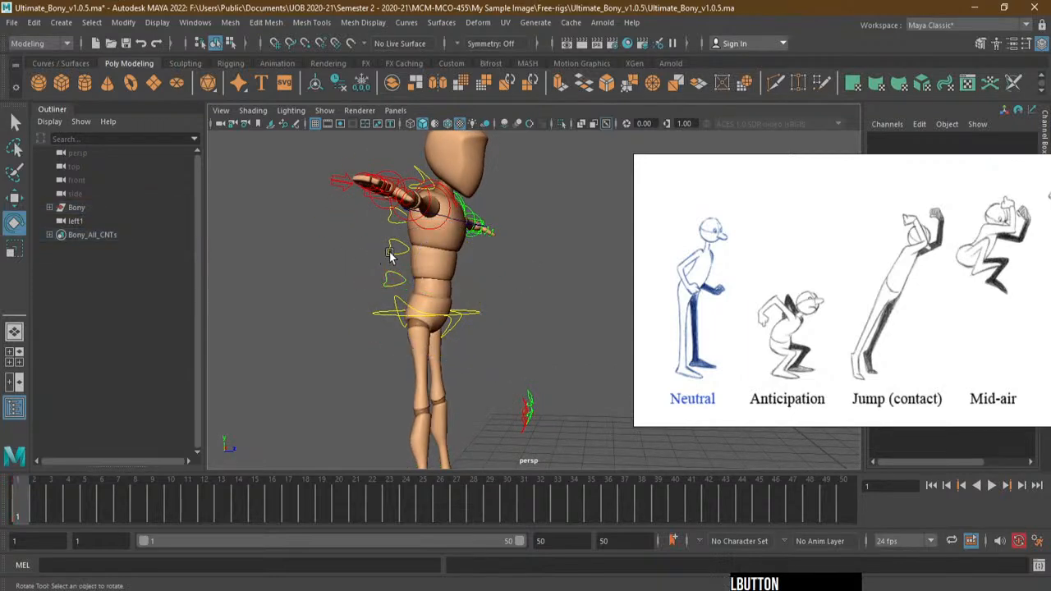
{"action": "left_click", "coordinate": [392, 251]}
{"action": "left_click_drag", "start_coordinate": [487, 244], "coordinate": [493, 261]}
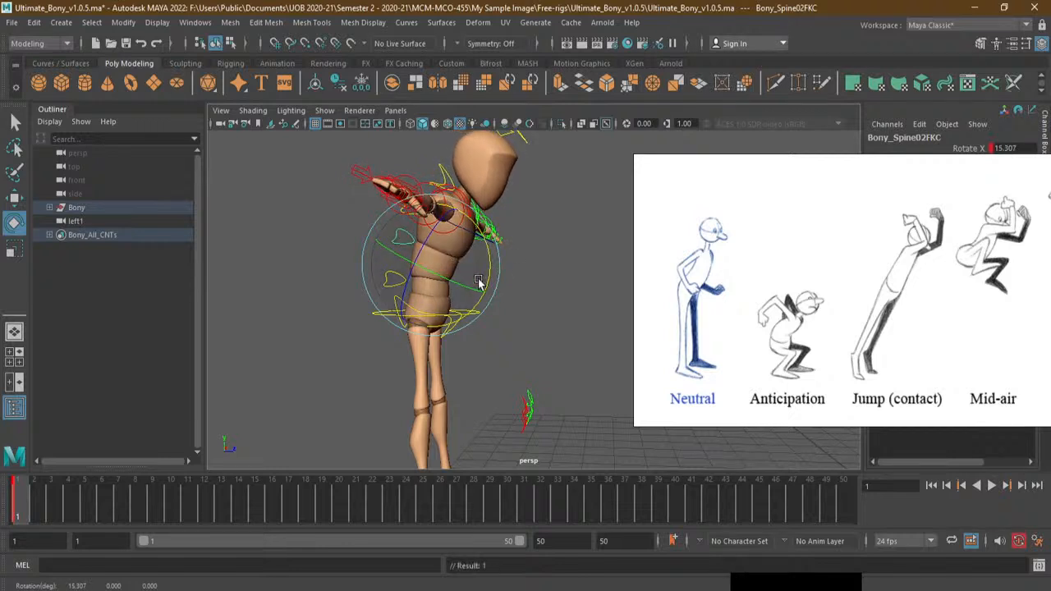
{"action": "left_click", "coordinate": [312, 263]}
Rotate the third spine FK control backwards around X to about -23.249 degrees to straighten the chest, then deselect it
{"action": "left_click_drag", "start_coordinate": [333, 251], "coordinate": [410, 220], "text": "alt"}
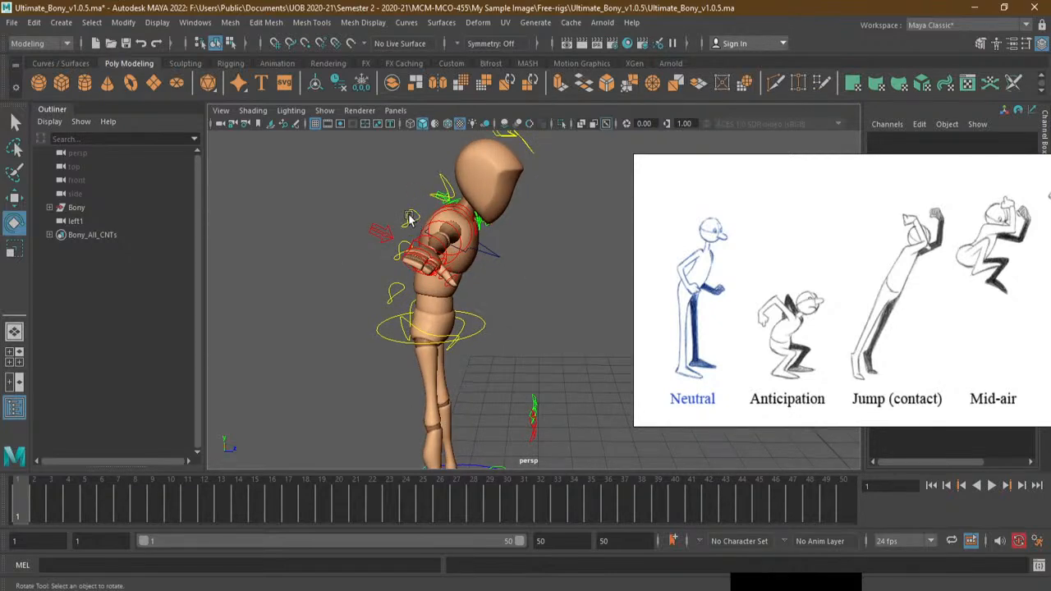
{"action": "left_click", "coordinate": [510, 271]}
{"action": "left_click_drag", "start_coordinate": [511, 270], "coordinate": [495, 229], "text": "alt"}
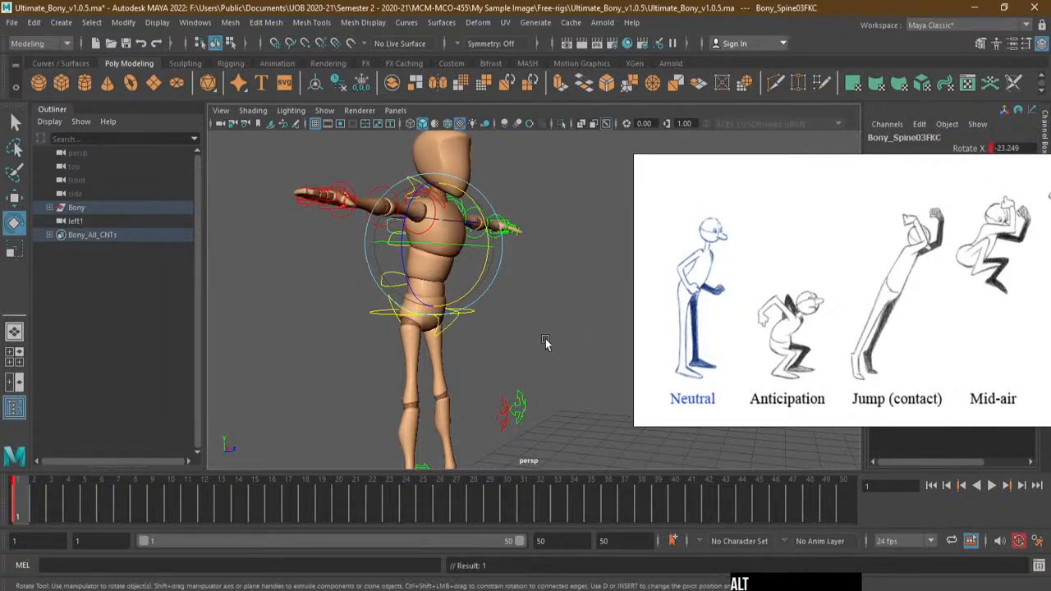
{"action": "left_click_drag", "start_coordinate": [545, 343], "coordinate": [588, 329], "text": "alt"}
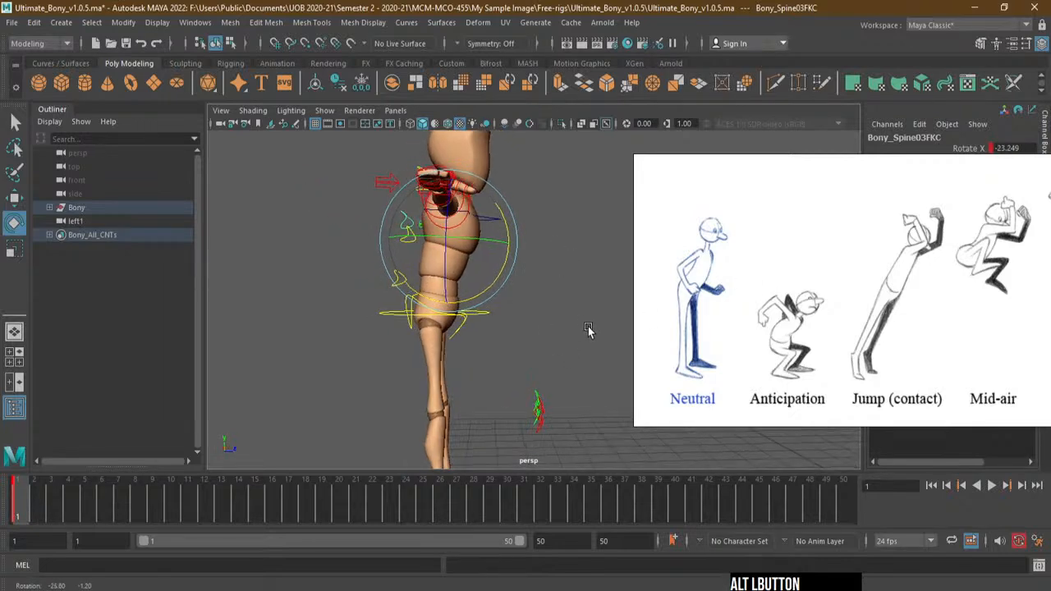
{"action": "left_click", "coordinate": [535, 310]}
Increase the lowest spine control's X rotation to about 24.241 degrees and set the second spine control's to about -7.664
{"action": "right_click_drag", "start_coordinate": [532, 310], "coordinate": [550, 311], "text": "alt"}
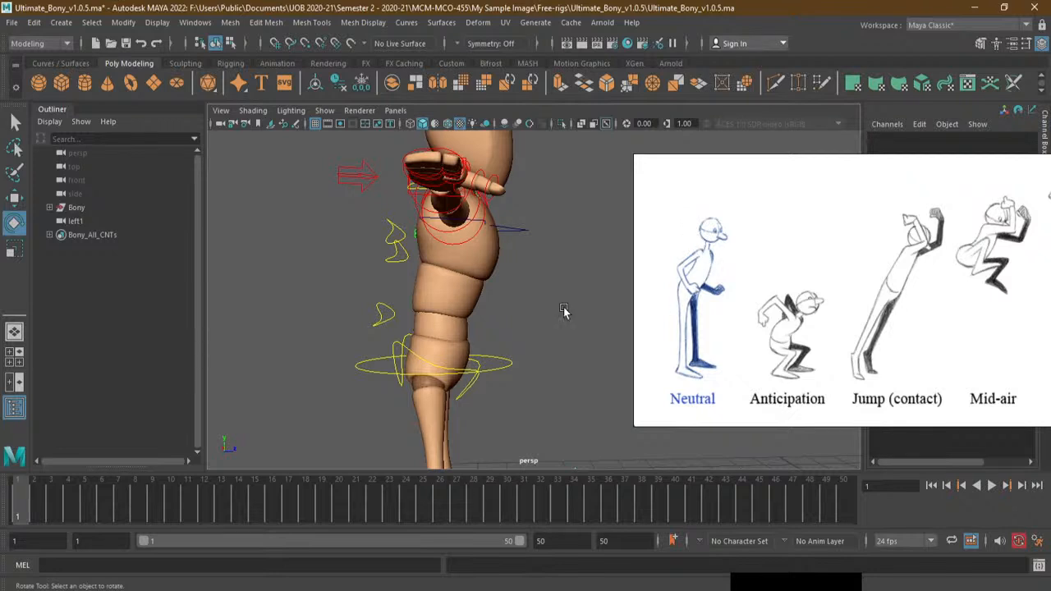
{"action": "left_click", "coordinate": [385, 311]}
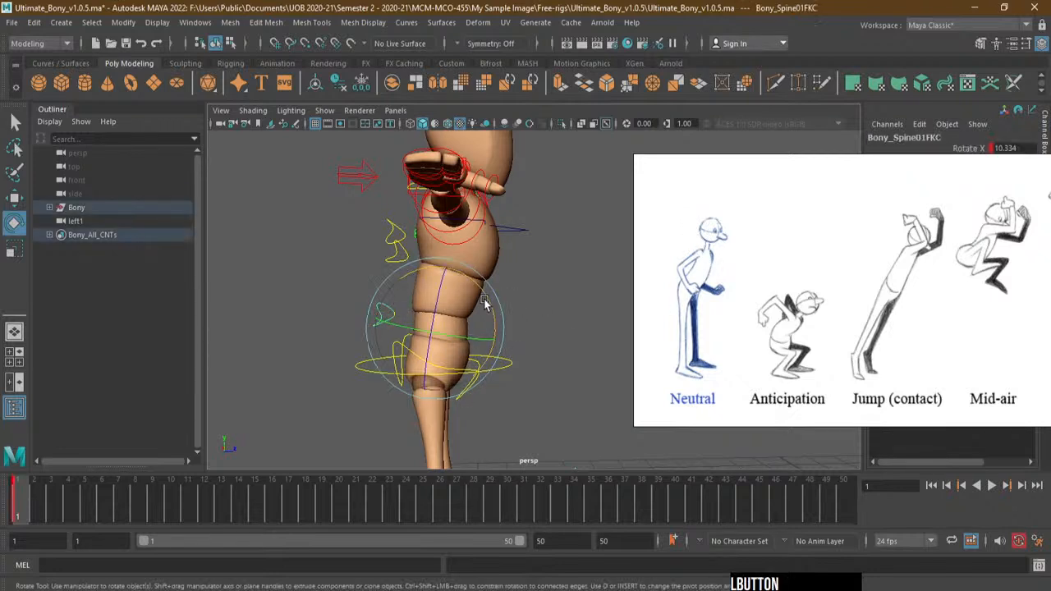
{"action": "left_click_drag", "start_coordinate": [483, 311], "coordinate": [522, 258]}
{"action": "left_click", "coordinate": [532, 300]}
{"action": "left_click", "coordinate": [417, 253]}
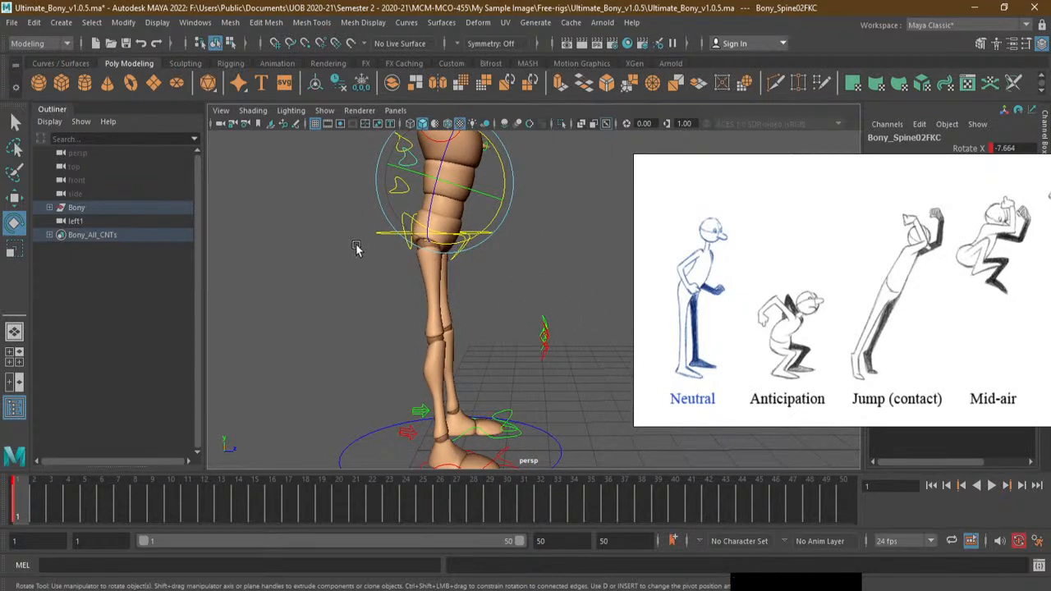
Shift the hip root control slightly along Z to rebalance the body over the feet
{"action": "left_click", "coordinate": [15, 197]}
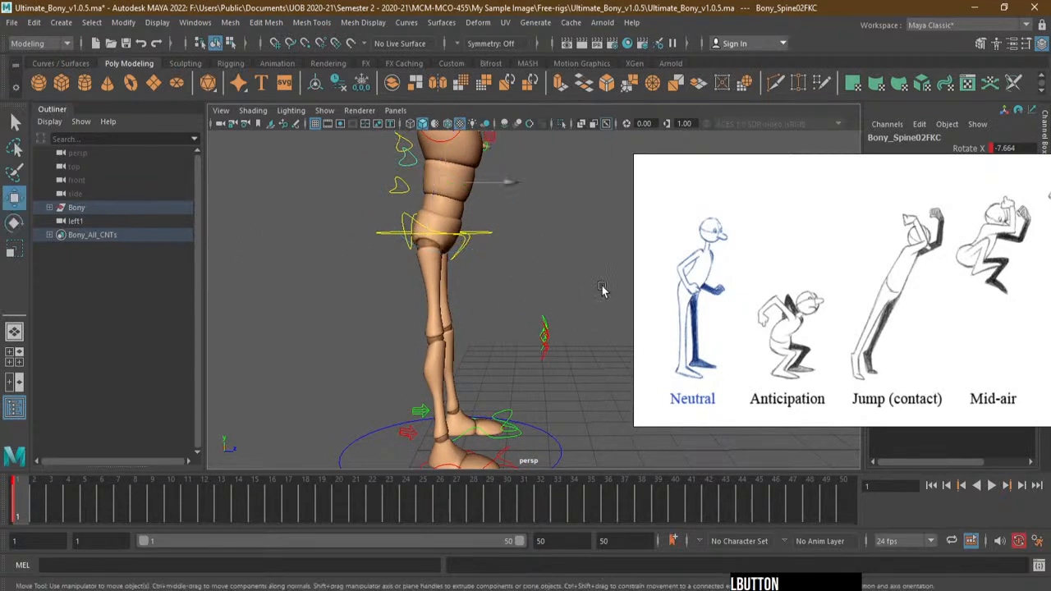
{"action": "left_click", "coordinate": [486, 236]}
{"action": "left_click_drag", "start_coordinate": [496, 234], "coordinate": [497, 236]}
{"action": "middle_click_drag", "start_coordinate": [545, 243], "coordinate": [470, 289], "text": "alt"}
Readjust the lowest spine control's bend around X and rotate the second spine control to about -14.935 degrees
{"action": "left_click", "coordinate": [423, 270]}
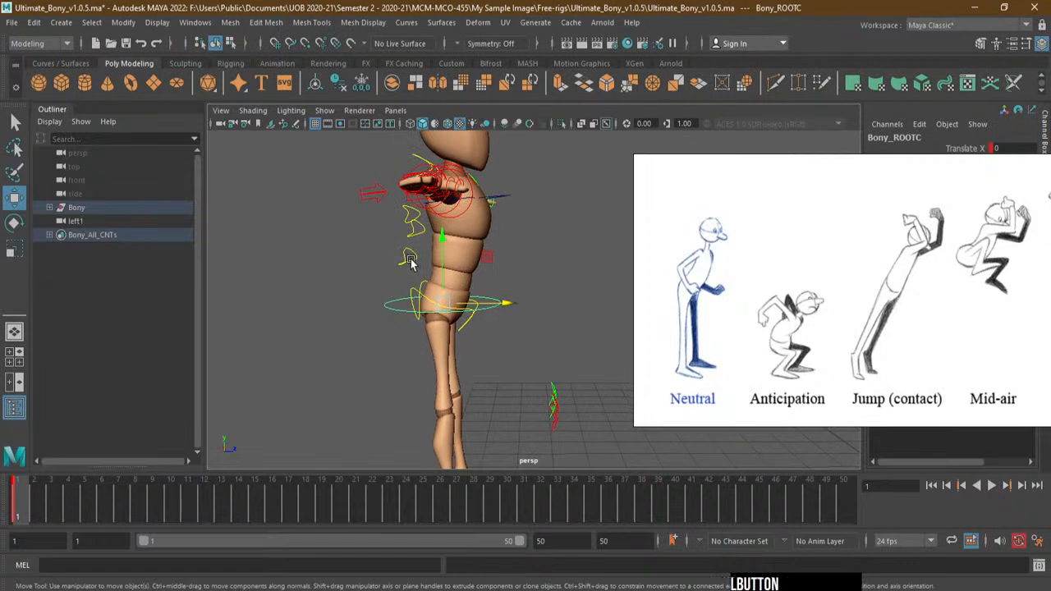
{"action": "key", "text": "e"}
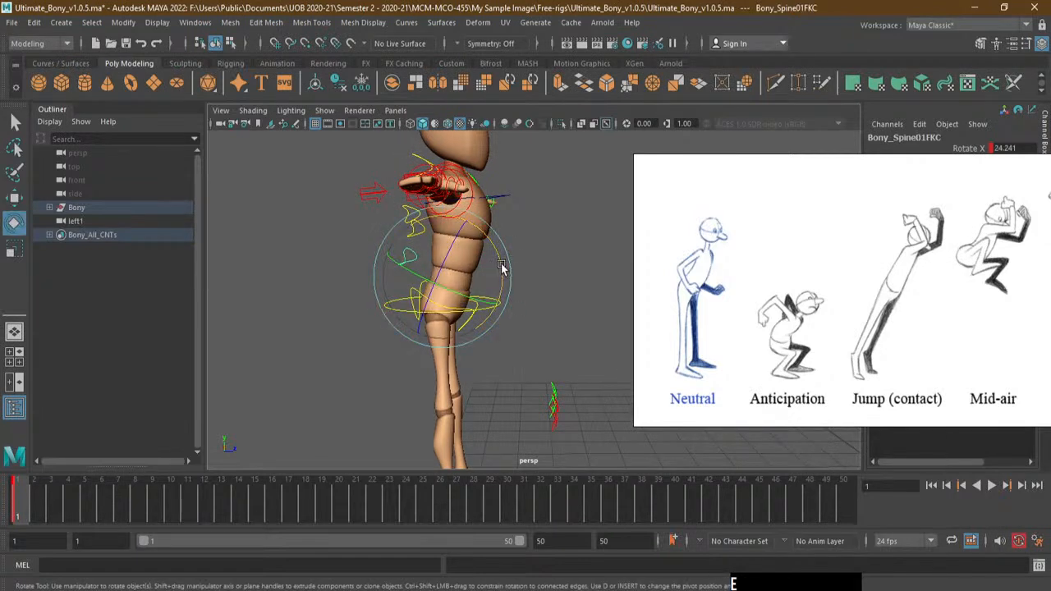
{"action": "left_click_drag", "start_coordinate": [501, 268], "coordinate": [410, 253]}
{"action": "left_click", "coordinate": [410, 252]}
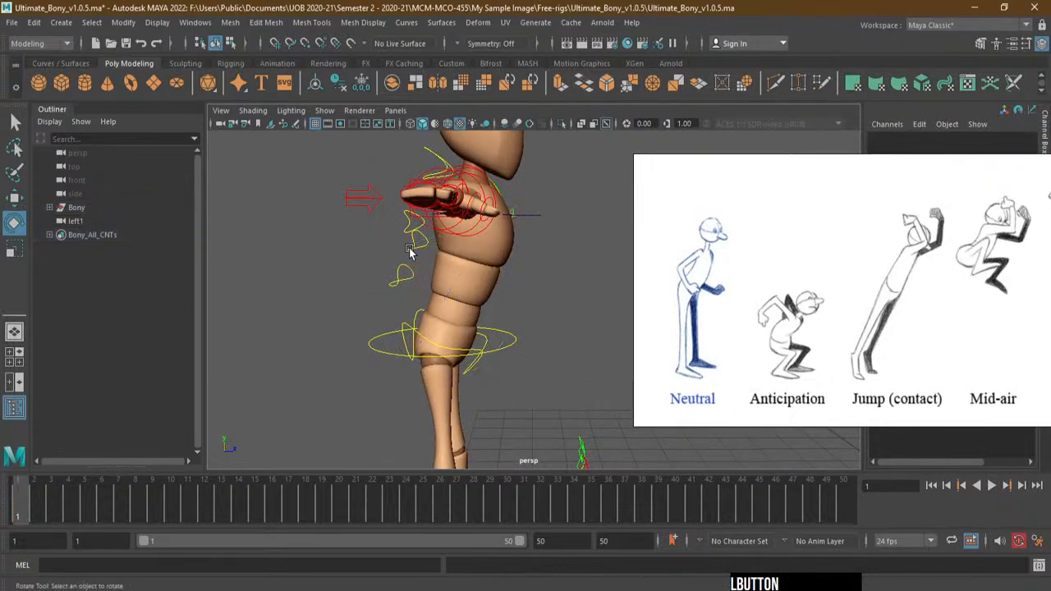
{"action": "left_click", "coordinate": [410, 252]}
{"action": "left_click_drag", "start_coordinate": [509, 275], "coordinate": [488, 351]}
{"action": "middle_click_drag", "start_coordinate": [487, 351], "coordinate": [477, 291], "text": "alt"}
{"action": "mouse_move", "coordinate": [477, 291]}
{"action": "right_mouse_down", "text": "alt"}
{"action": "mouse_move", "coordinate": [494, 288]}
{"action": "mouse_move", "coordinate": [476, 289]}
{"action": "right_mouse_up", "text": "alt"}
{"action": "middle_click_drag", "start_coordinate": [476, 290], "coordinate": [480, 351], "text": "alt"}
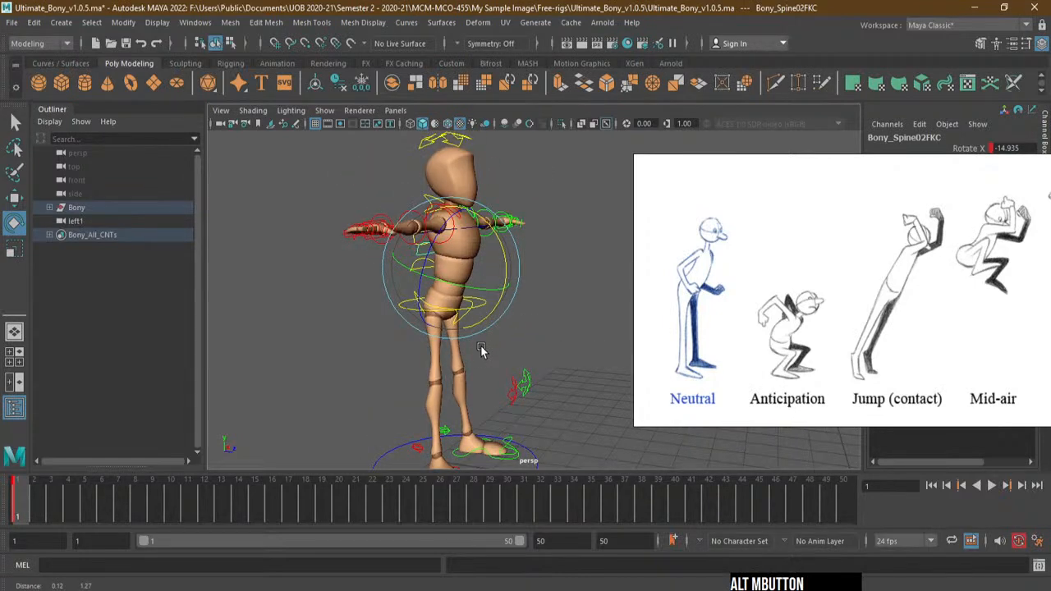
Rotate the right and left shoulder FK controls together so both arms hang down beside the body
{"action": "left_click_drag", "start_coordinate": [480, 350], "coordinate": [505, 313], "text": "alt"}
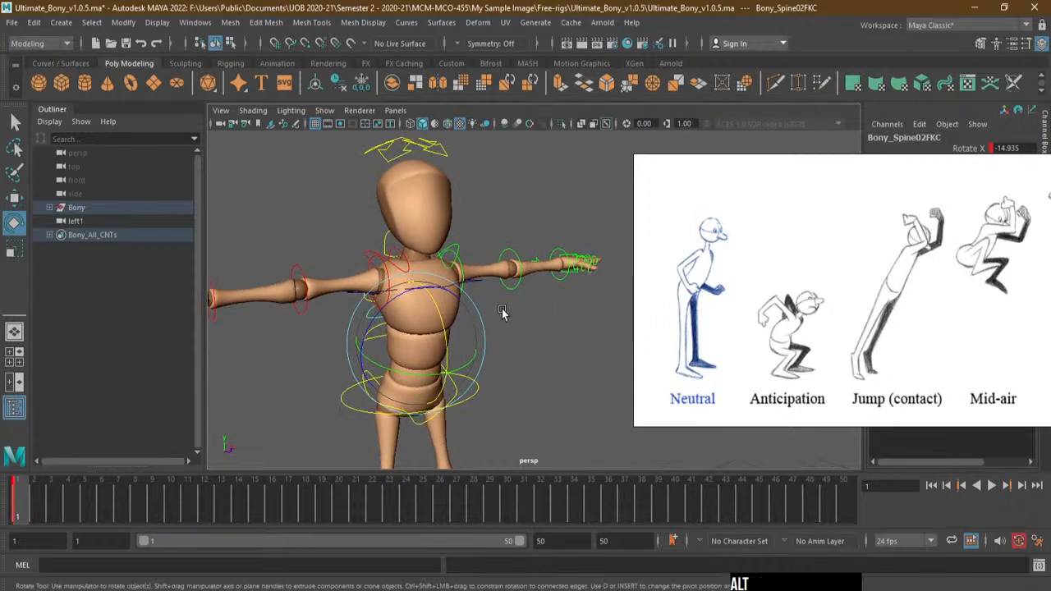
{"action": "middle_click_drag", "start_coordinate": [504, 314], "coordinate": [513, 317], "text": "alt"}
{"action": "right_click_drag", "start_coordinate": [513, 316], "coordinate": [702, 273], "text": "alt"}
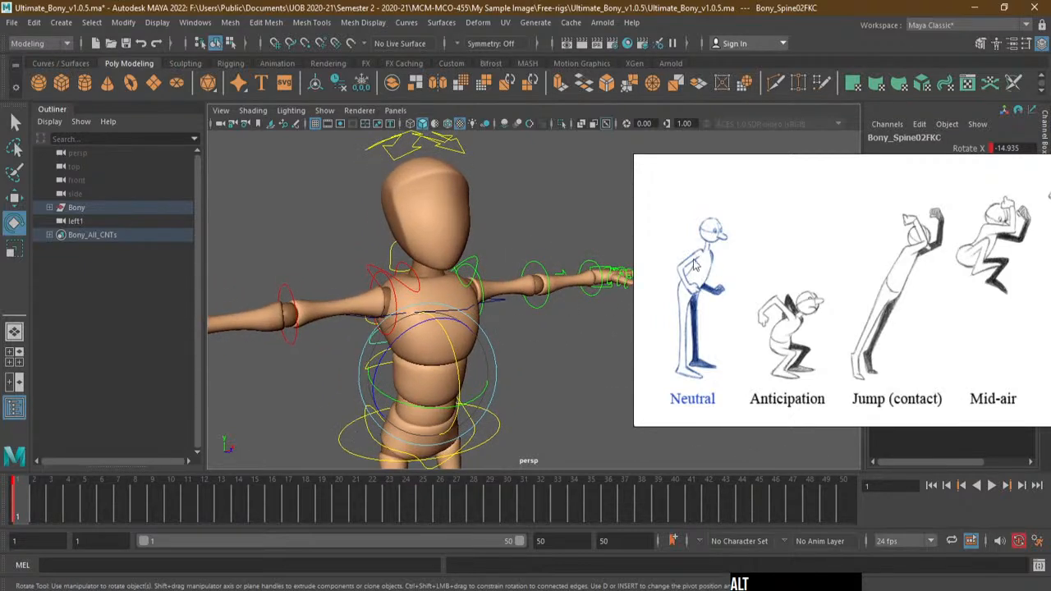
{"action": "key", "text": "q"}
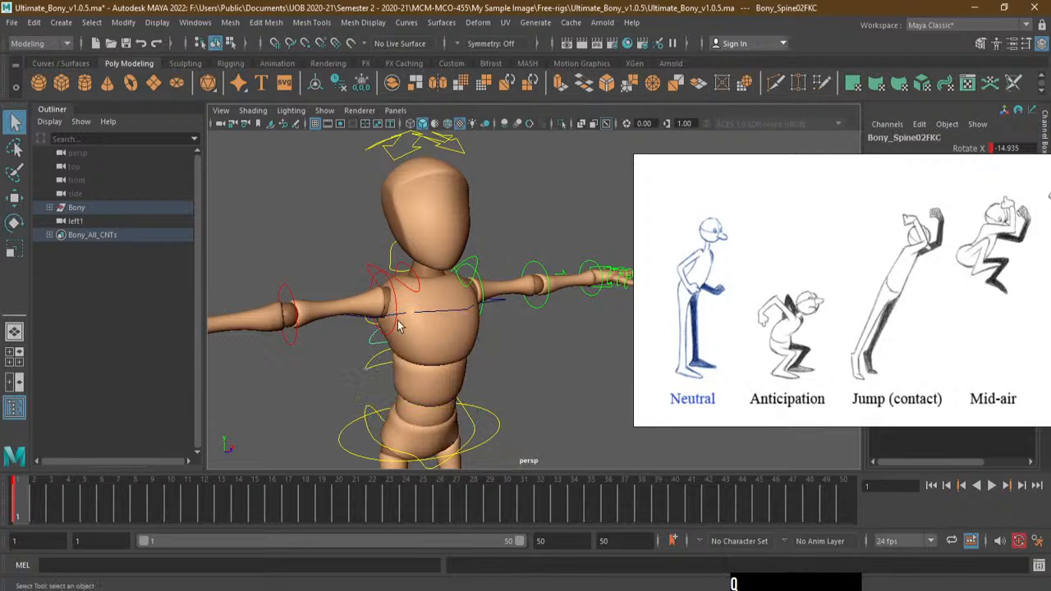
{"action": "left_click_drag", "start_coordinate": [390, 342], "coordinate": [395, 321], "text": "alt"}
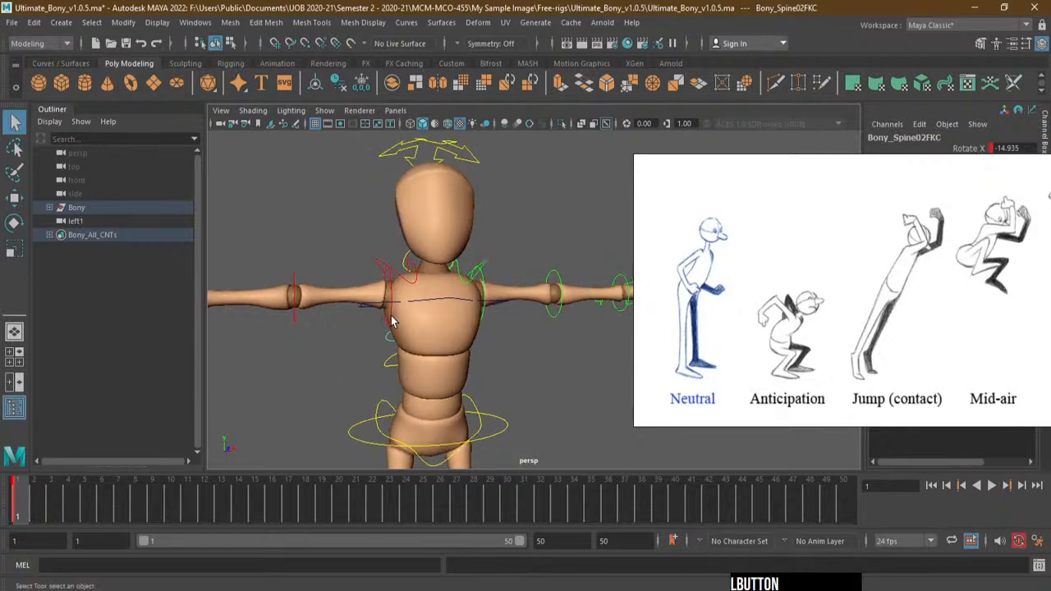
{"action": "left_click", "coordinate": [391, 321]}
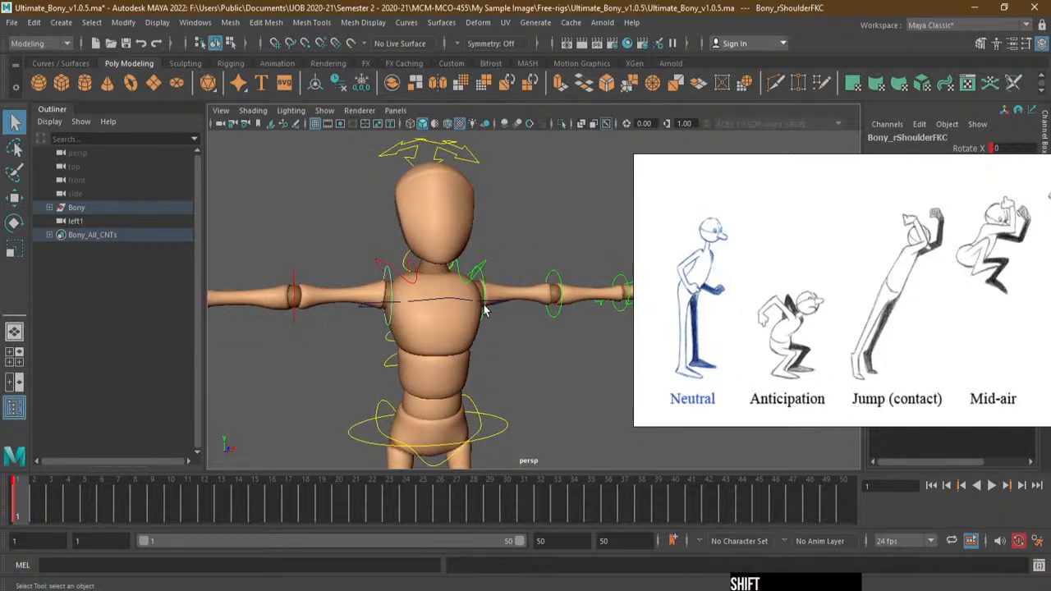
{"action": "left_click", "coordinate": [484, 310], "text": "shift"}
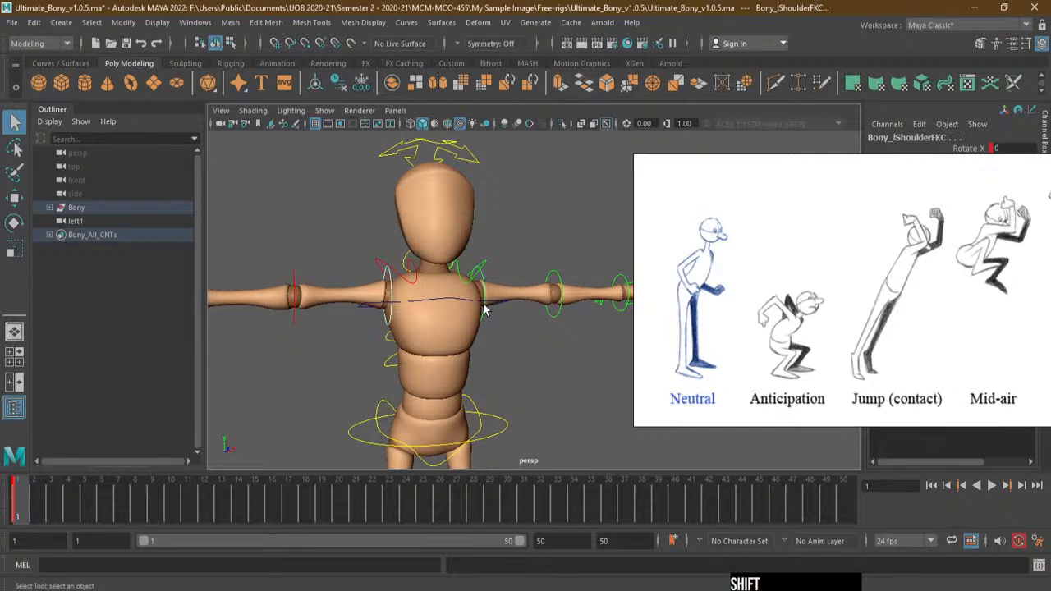
{"action": "key", "text": "e"}
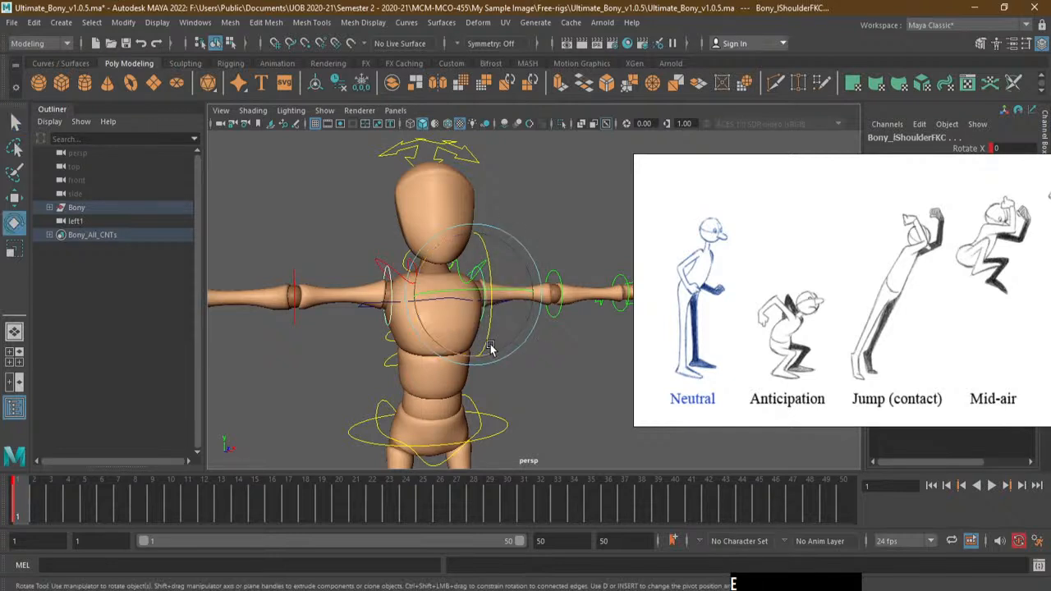
{"action": "left_click_drag", "start_coordinate": [485, 309], "coordinate": [434, 346], "text": "alt"}
{"action": "mouse_move", "coordinate": [427, 255]}
{"action": "left_mouse_down"}
{"action": "mouse_move", "coordinate": [445, 258]}
{"action": "mouse_move", "coordinate": [468, 215]}
{"action": "mouse_move", "coordinate": [419, 269]}
{"action": "left_mouse_up"}
{"action": "middle_click_drag", "start_coordinate": [419, 270], "coordinate": [416, 232], "text": "alt"}
Rotate both elbow FK controls together around Y to about -70.968 degrees, bending the forearms forwards
{"action": "left_click", "coordinate": [316, 278]}
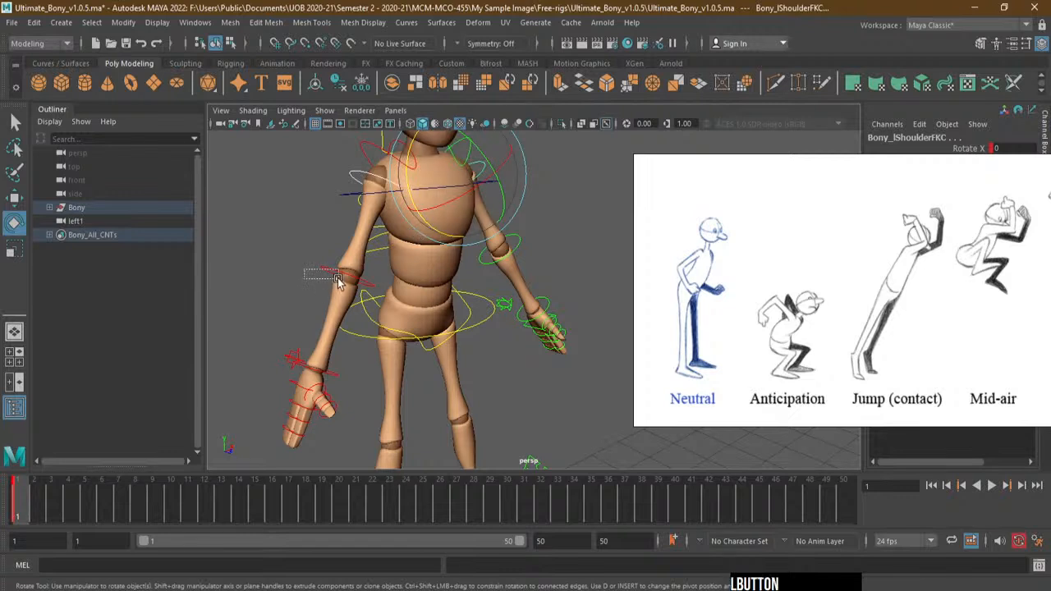
{"action": "left_click", "coordinate": [513, 246], "text": "shift"}
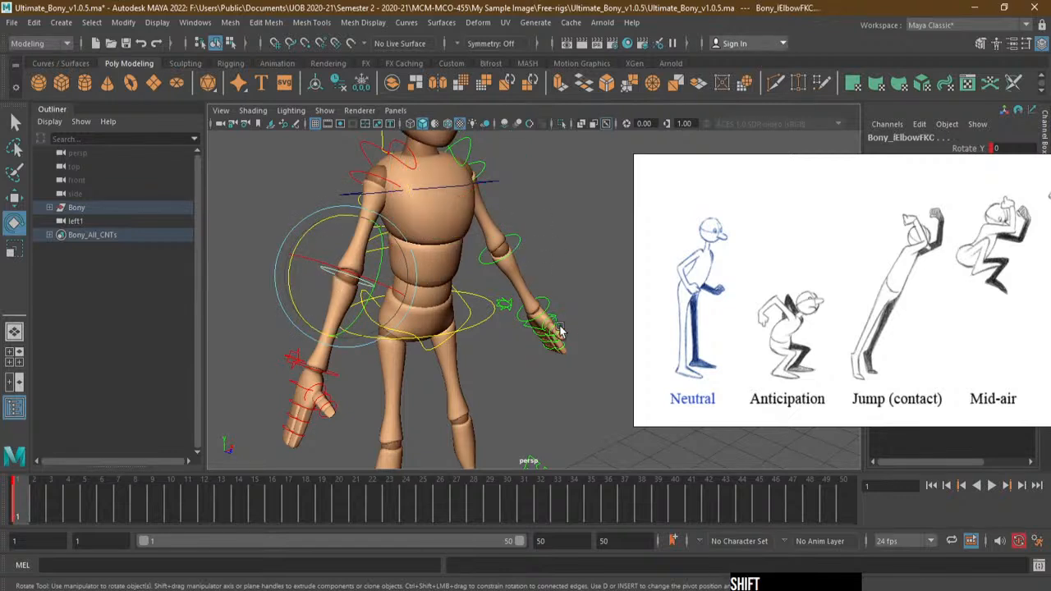
{"action": "left_click_drag", "start_coordinate": [369, 310], "coordinate": [324, 253]}
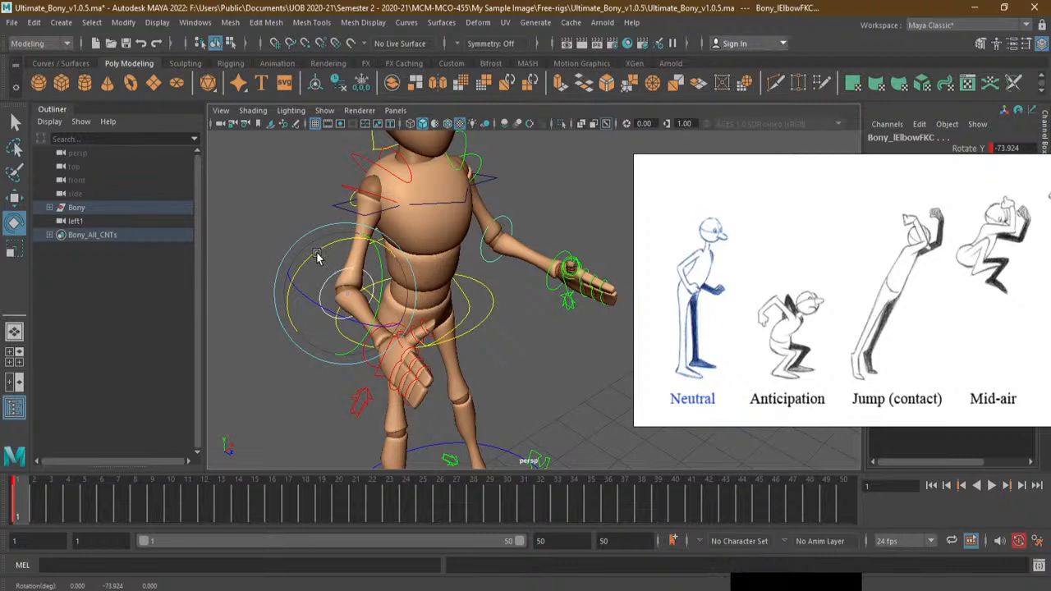
{"action": "key", "text": "ctrl+z"}
{"action": "left_click_drag", "start_coordinate": [345, 326], "coordinate": [389, 207]}
{"action": "key", "text": "ctrl+z"}
{"action": "key", "text": "ctrl+z"}
{"action": "left_click", "coordinate": [344, 323]}
{"action": "key", "text": "ctrl+z"}
{"action": "key", "text": "ctrl+z"}
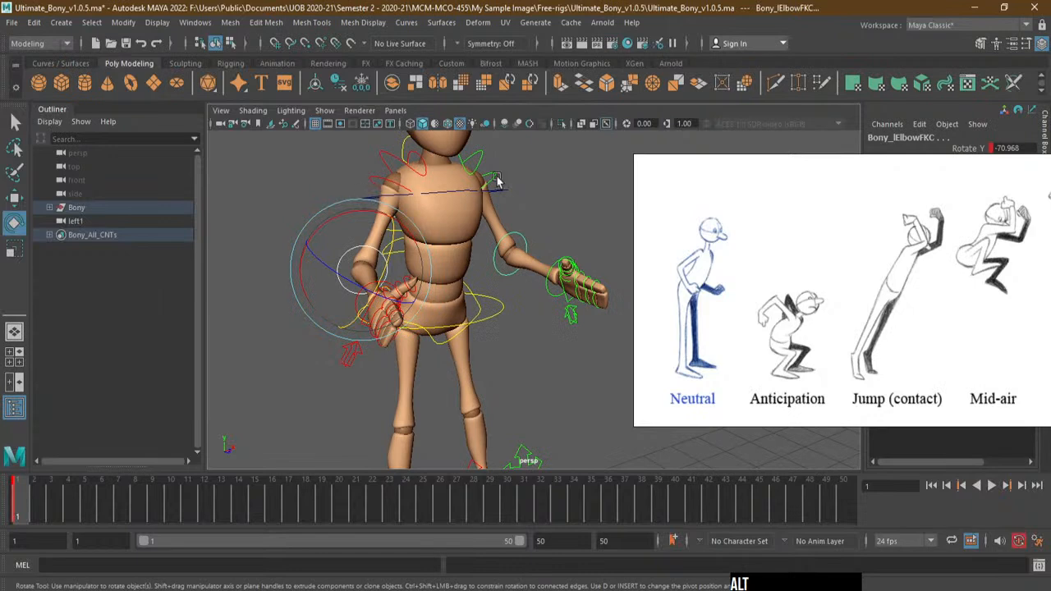
Rotate the left and right shoulder FK controls together again to refine how the upper arms hang beside the torso
{"action": "left_click_drag", "start_coordinate": [496, 180], "coordinate": [493, 205], "text": "alt"}
{"action": "right_click_drag", "start_coordinate": [493, 206], "coordinate": [475, 263], "text": "alt"}
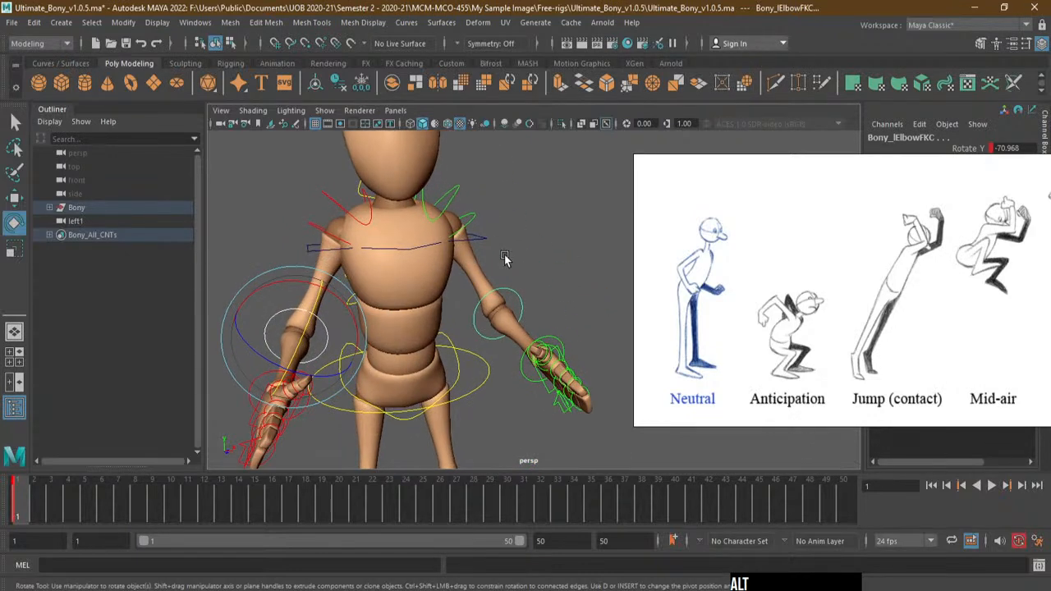
{"action": "left_click", "coordinate": [516, 236]}
{"action": "left_click", "coordinate": [476, 223]}
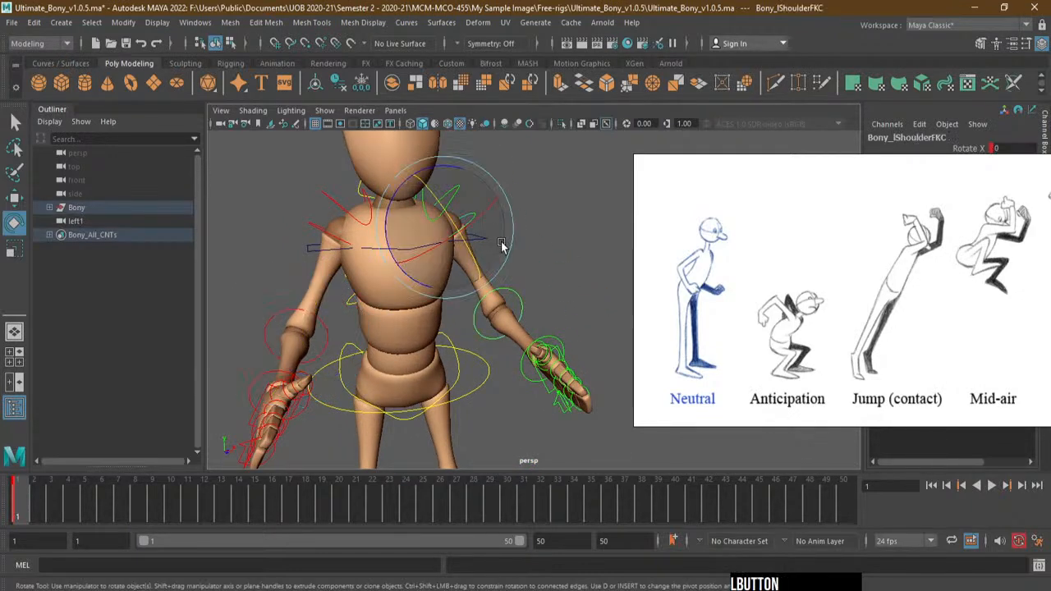
{"action": "left_click", "coordinate": [307, 230], "text": "shift"}
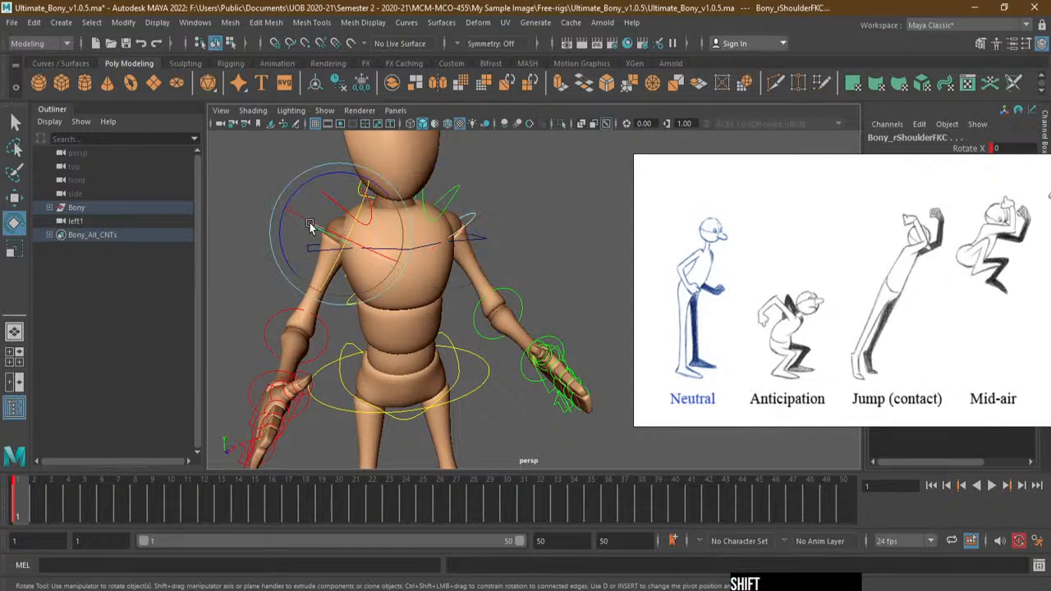
{"action": "left_click_drag", "start_coordinate": [309, 183], "coordinate": [507, 316]}
Rotate both wrist FK controls together to adjust the hands' angle at the ends of the forearms, with X at about -1.175 degrees
{"action": "middle_click_drag", "start_coordinate": [507, 315], "coordinate": [472, 346], "text": "alt"}
{"action": "left_click_drag", "start_coordinate": [400, 339], "coordinate": [400, 335], "text": "alt"}
{"action": "left_click", "coordinate": [398, 336]}
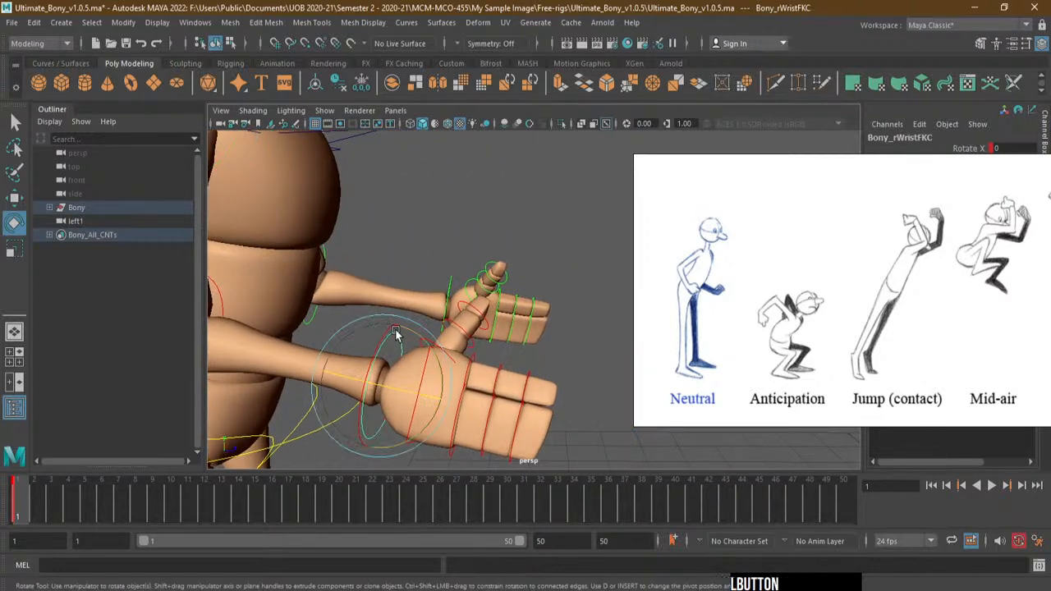
{"action": "left_click", "coordinate": [449, 278], "text": "shift"}
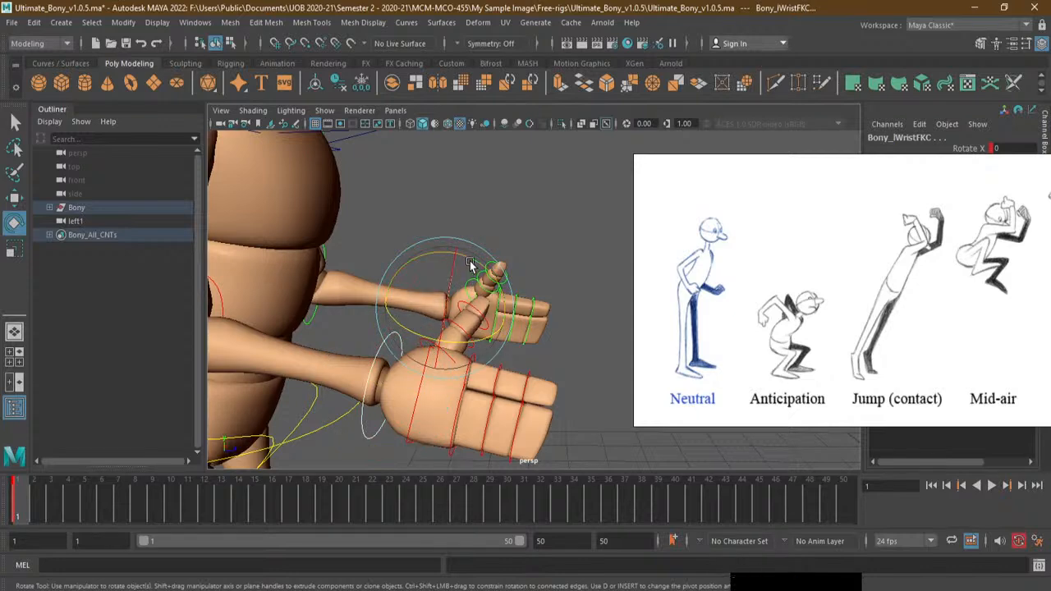
{"action": "left_click_drag", "start_coordinate": [475, 263], "coordinate": [461, 260]}
{"action": "left_click_drag", "start_coordinate": [519, 302], "coordinate": [452, 314], "text": "alt"}
{"action": "middle_click_drag", "start_coordinate": [453, 315], "coordinate": [504, 312], "text": "alt"}
{"action": "left_click_drag", "start_coordinate": [512, 326], "coordinate": [492, 352]}
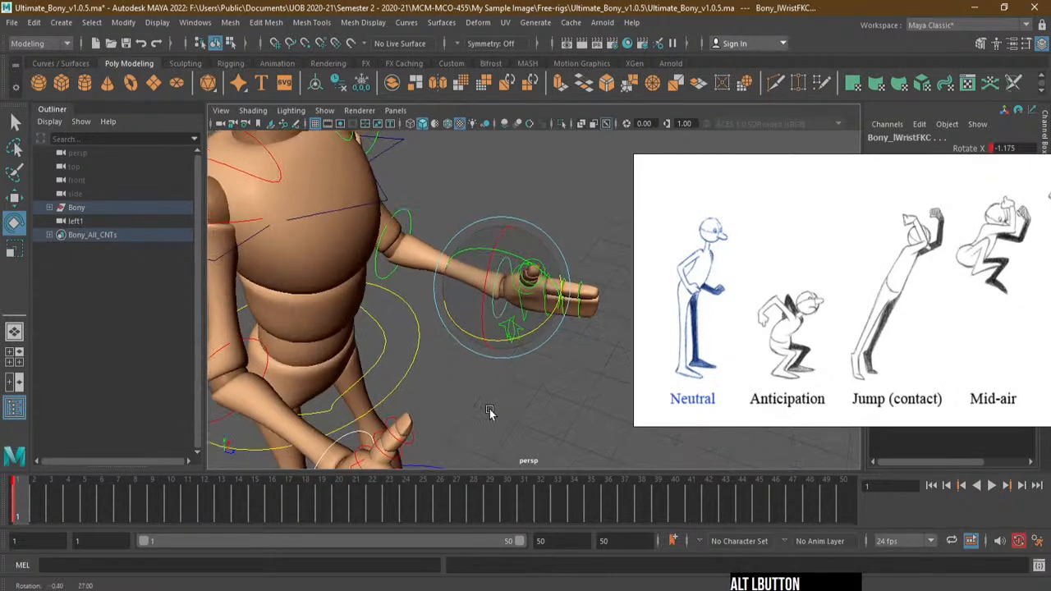
Curl all three joint controls of Finger2 on both hands together, folding the wide fingers into the palms
{"action": "middle_click_drag", "start_coordinate": [493, 353], "coordinate": [495, 361], "text": "alt"}
{"action": "left_click_drag", "start_coordinate": [495, 362], "coordinate": [504, 300], "text": "alt"}
{"action": "right_click_drag", "start_coordinate": [504, 300], "coordinate": [518, 296], "text": "alt"}
{"action": "middle_click_drag", "start_coordinate": [517, 297], "coordinate": [509, 277], "text": "alt"}
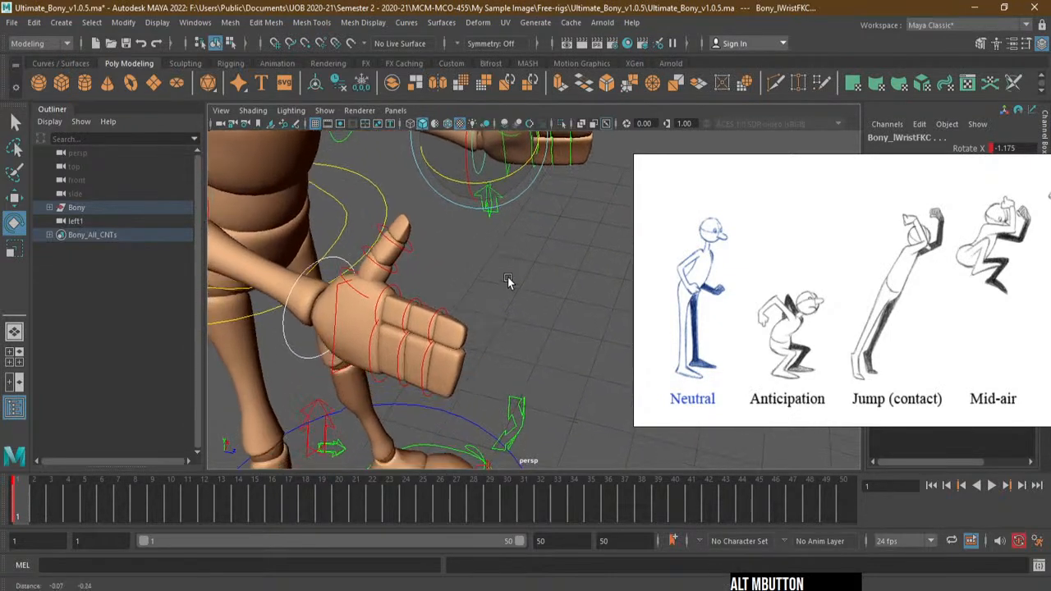
{"action": "right_click_drag", "start_coordinate": [510, 277], "coordinate": [527, 279], "text": "alt"}
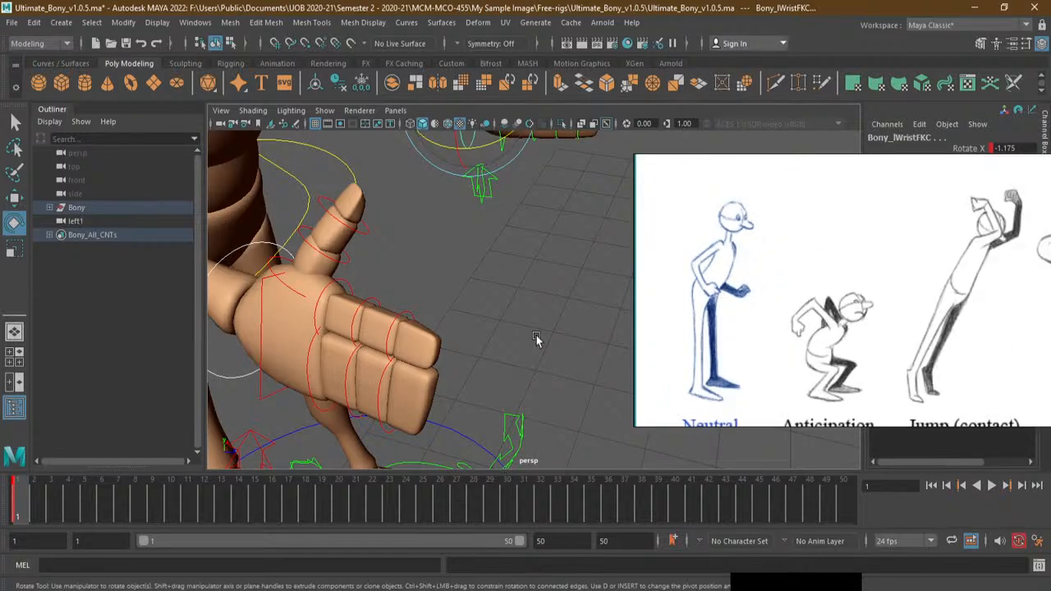
{"action": "left_click_drag", "start_coordinate": [462, 329], "coordinate": [462, 355], "text": "alt"}
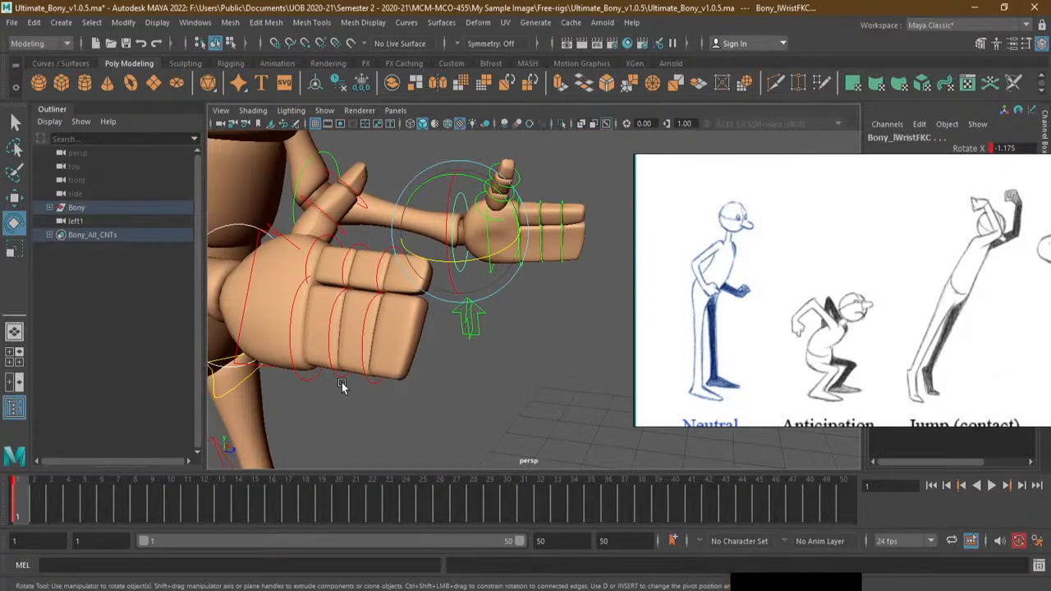
{"action": "key", "text": "q"}
{"action": "left_click", "coordinate": [309, 385]}
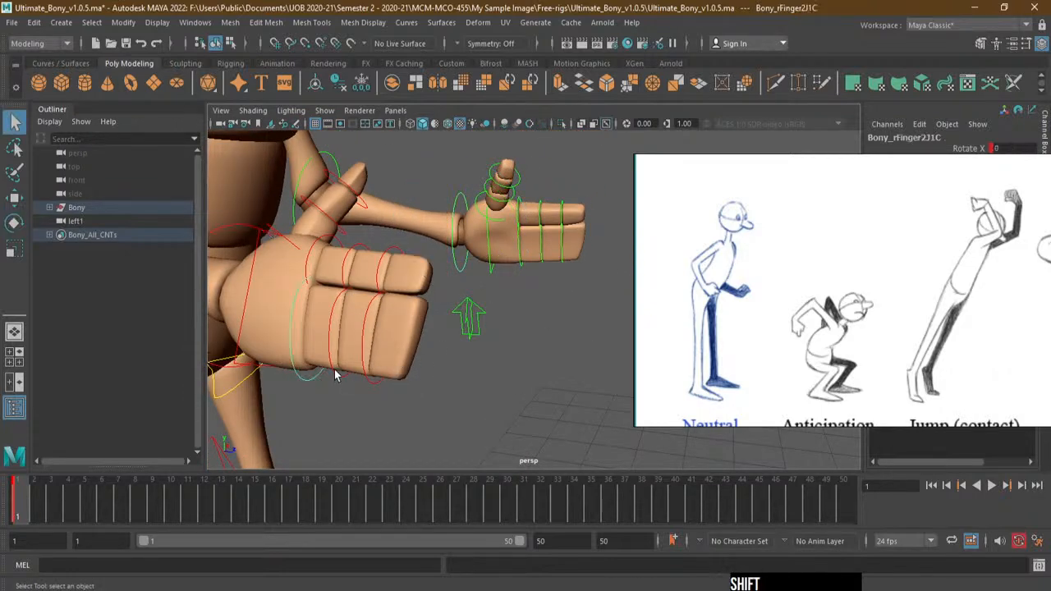
{"action": "left_click", "coordinate": [337, 377], "text": "shift"}
{"action": "left_click", "coordinate": [374, 384], "text": "shift"}
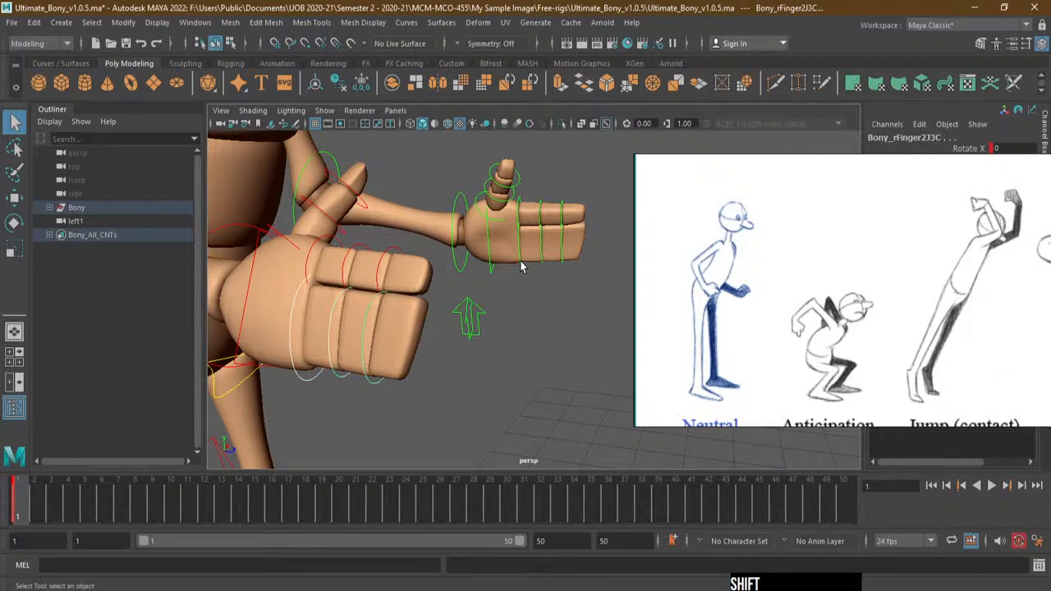
{"action": "left_click", "coordinate": [542, 259], "text": "shift"}
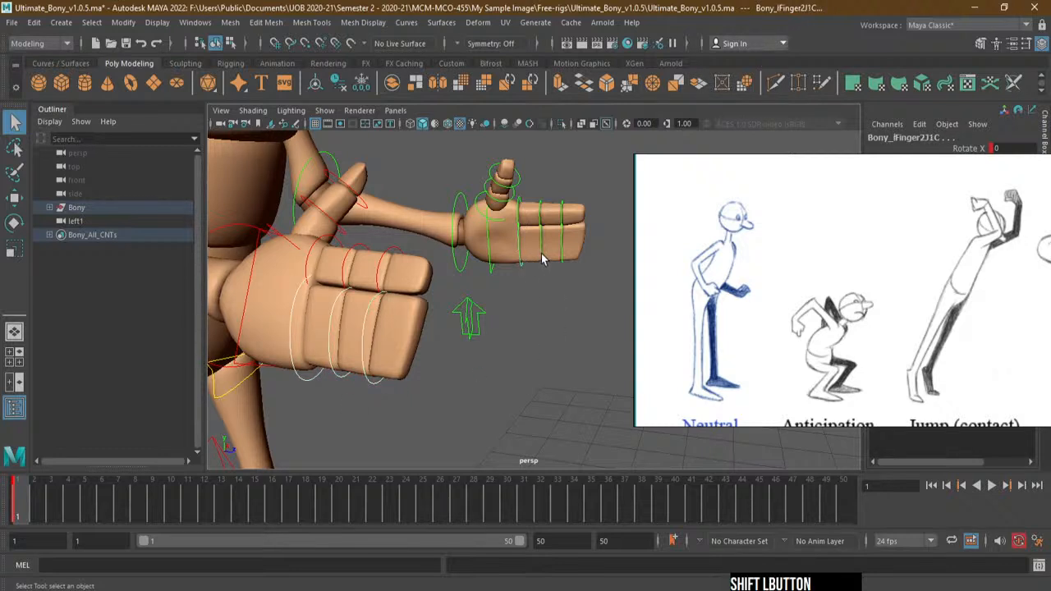
{"action": "left_click", "coordinate": [562, 260], "text": "shift"}
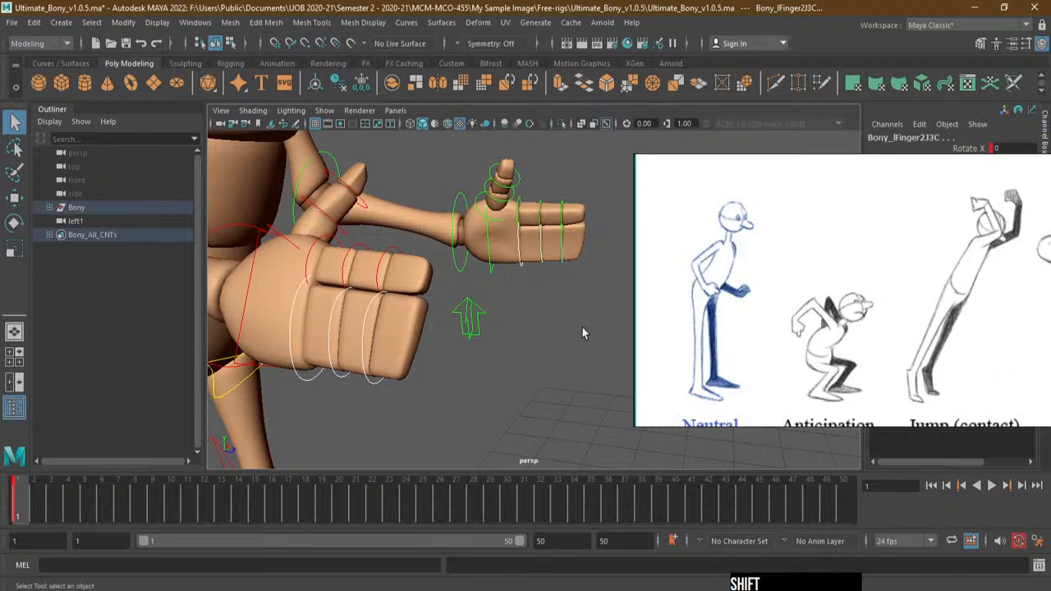
{"action": "key", "text": "e"}
{"action": "left_click_drag", "start_coordinate": [597, 275], "coordinate": [528, 283]}
Curl all three joint controls of Finger1 on both hands together by about -43.733 degrees around Z
{"action": "key", "text": "q"}
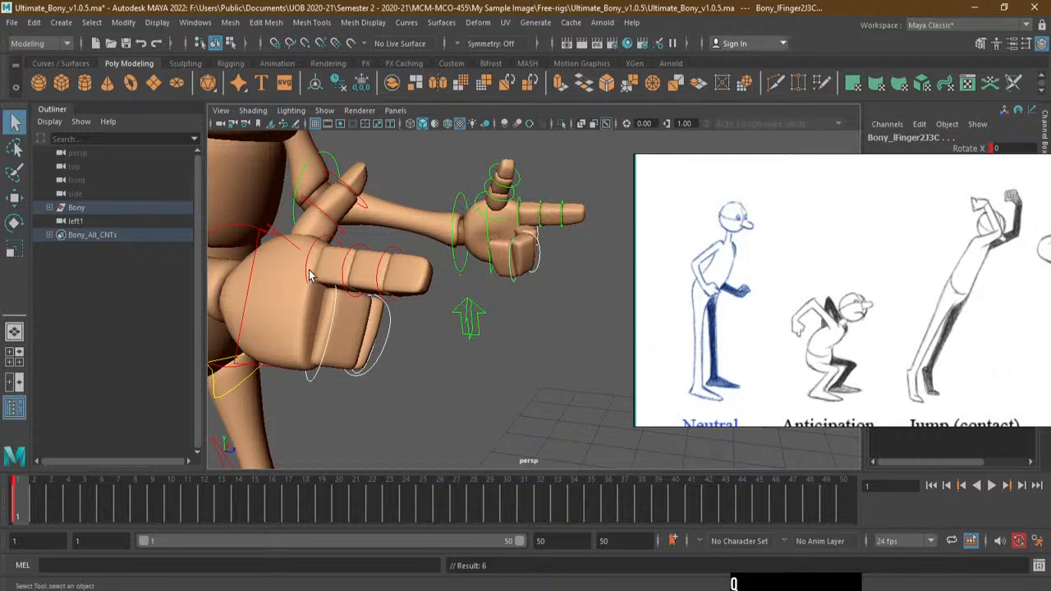
{"action": "left_click", "coordinate": [306, 270]}
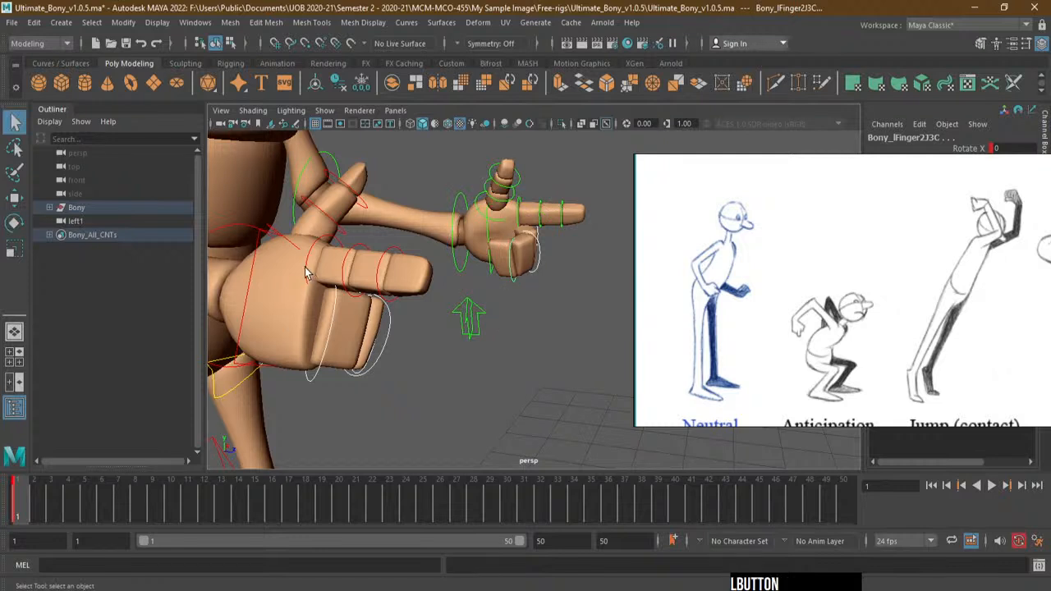
{"action": "left_click", "coordinate": [378, 282], "text": "shift"}
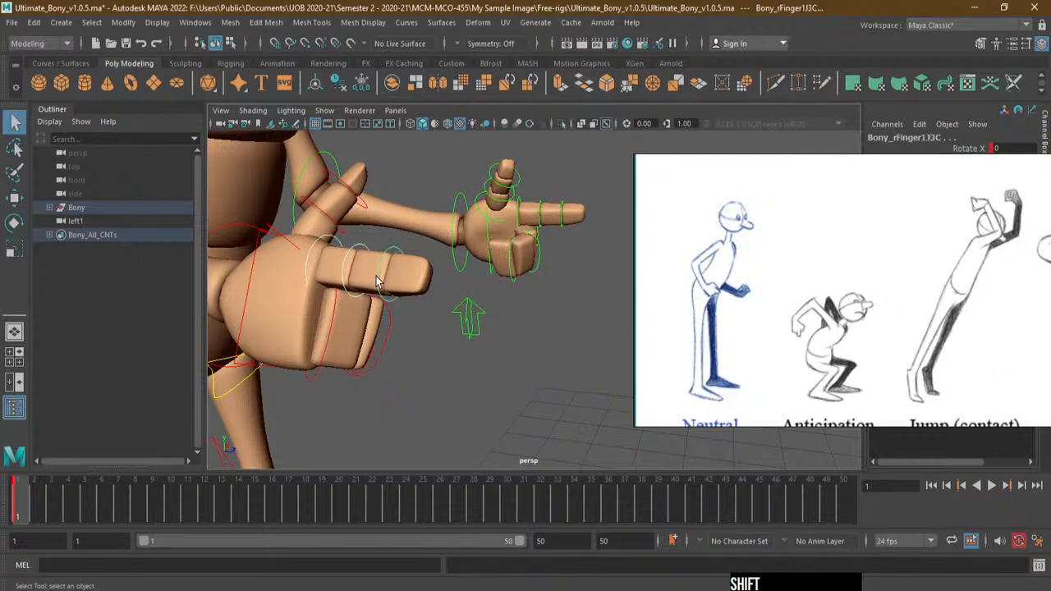
{"action": "left_click", "coordinate": [540, 226], "text": "shift"}
{"action": "left_click", "coordinate": [563, 226], "text": "shift"}
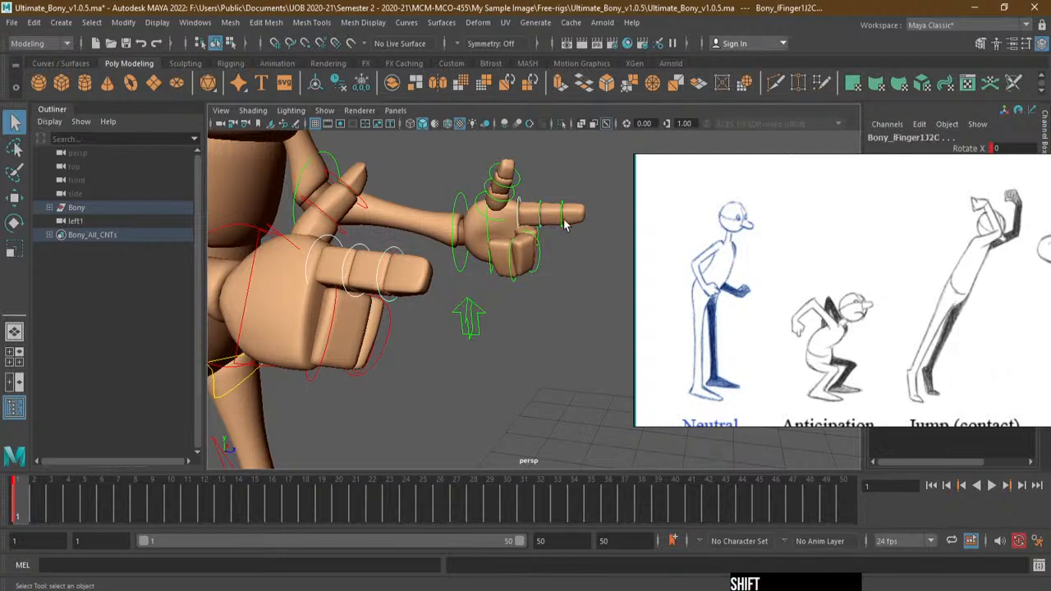
{"action": "left_click", "coordinate": [562, 220], "text": "shift"}
{"action": "key", "text": "e"}
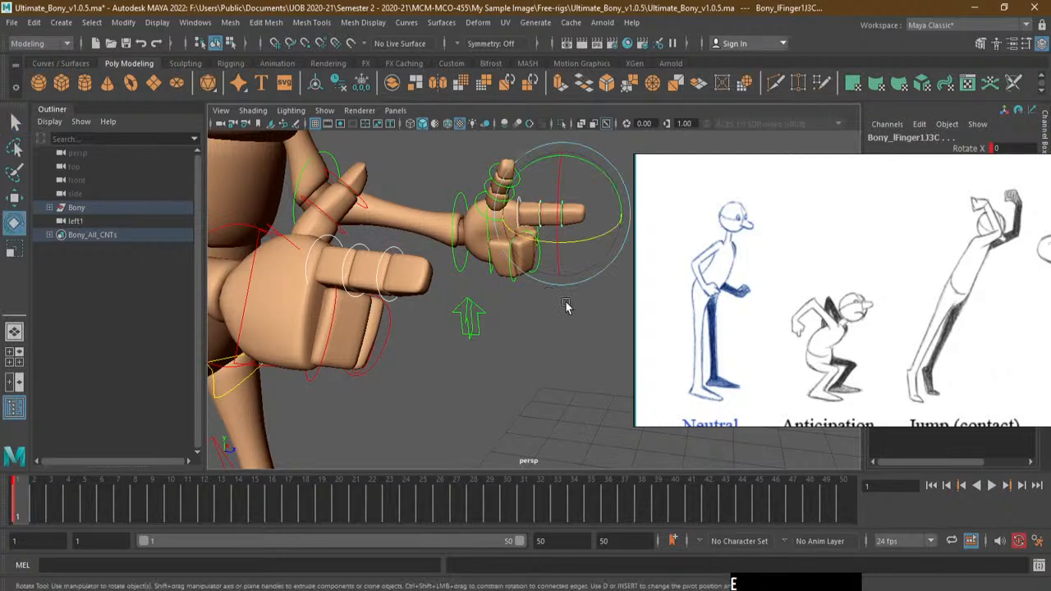
{"action": "left_click_drag", "start_coordinate": [592, 242], "coordinate": [540, 255]}
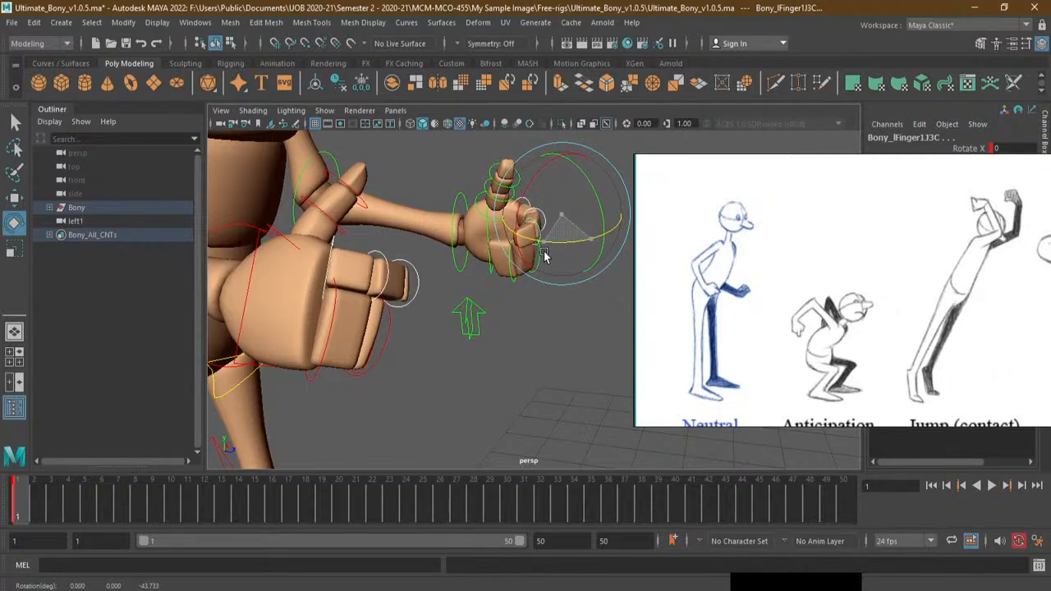
Rotate the Finger1 tip joint controls of both hands together to curl the fingertips further inwards
{"action": "left_click_drag", "start_coordinate": [545, 256], "coordinate": [427, 357], "text": "alt"}
{"action": "middle_click_drag", "start_coordinate": [427, 357], "coordinate": [475, 306], "text": "alt"}
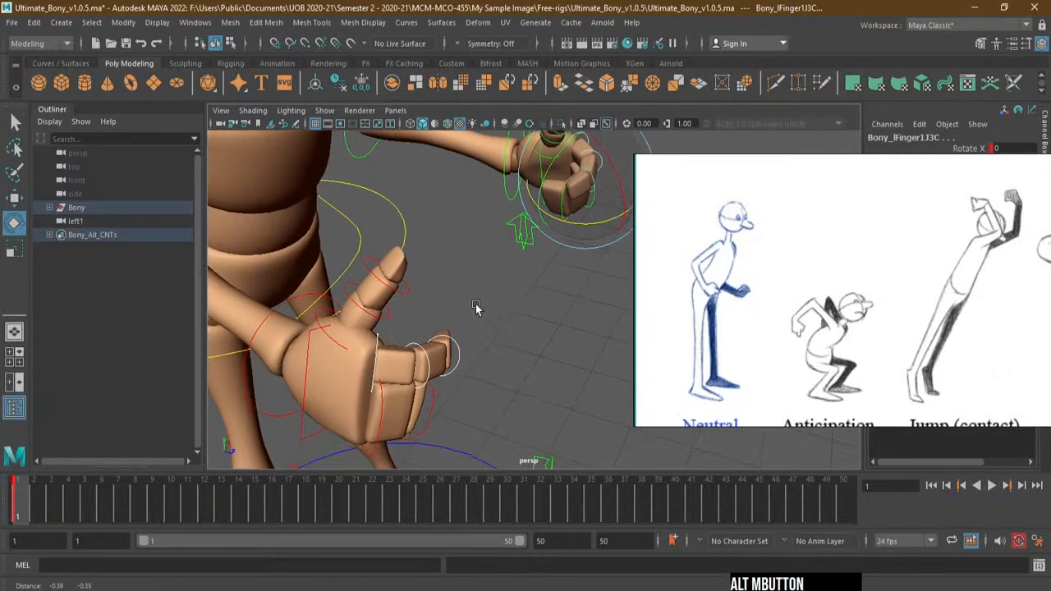
{"action": "left_click", "coordinate": [456, 364]}
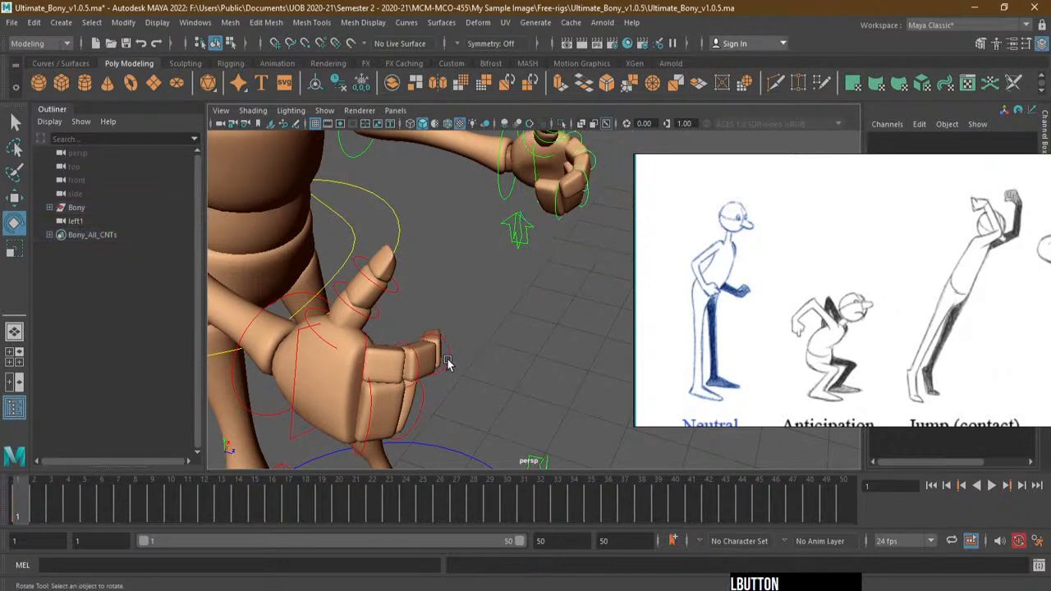
{"action": "left_click", "coordinate": [447, 364]}
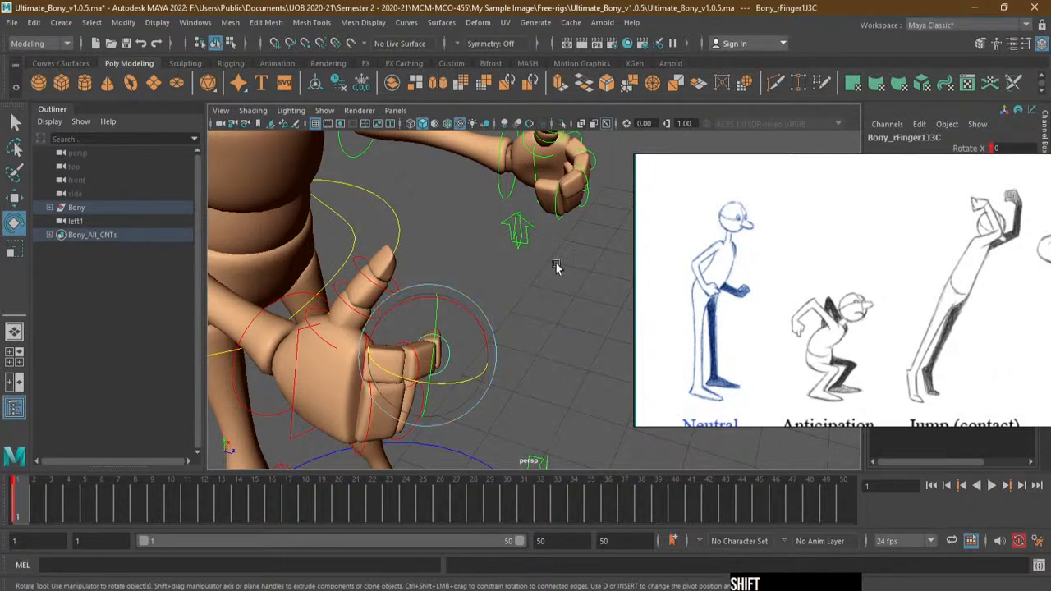
{"action": "left_click_drag", "start_coordinate": [560, 221], "coordinate": [579, 195], "text": "alt"}
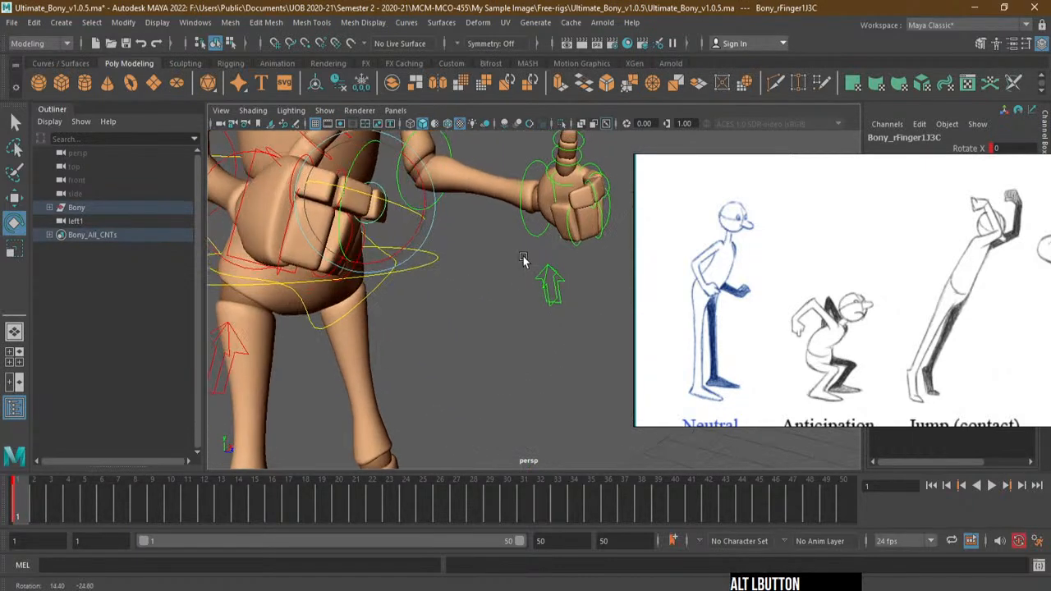
{"action": "left_click", "coordinate": [595, 196], "text": "shift"}
{"action": "left_click_drag", "start_coordinate": [579, 217], "coordinate": [493, 275]}
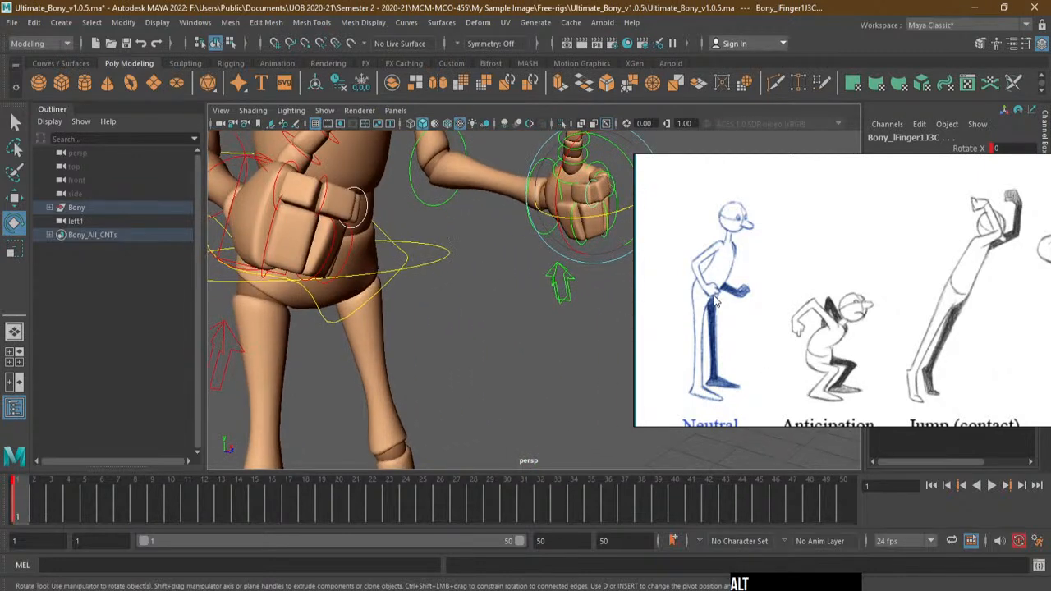
Rotate both thumb base joint controls together around X to about 57.226 degrees, twisting the thumbs towards the fingers
{"action": "left_click_drag", "start_coordinate": [573, 329], "coordinate": [493, 388], "text": "alt"}
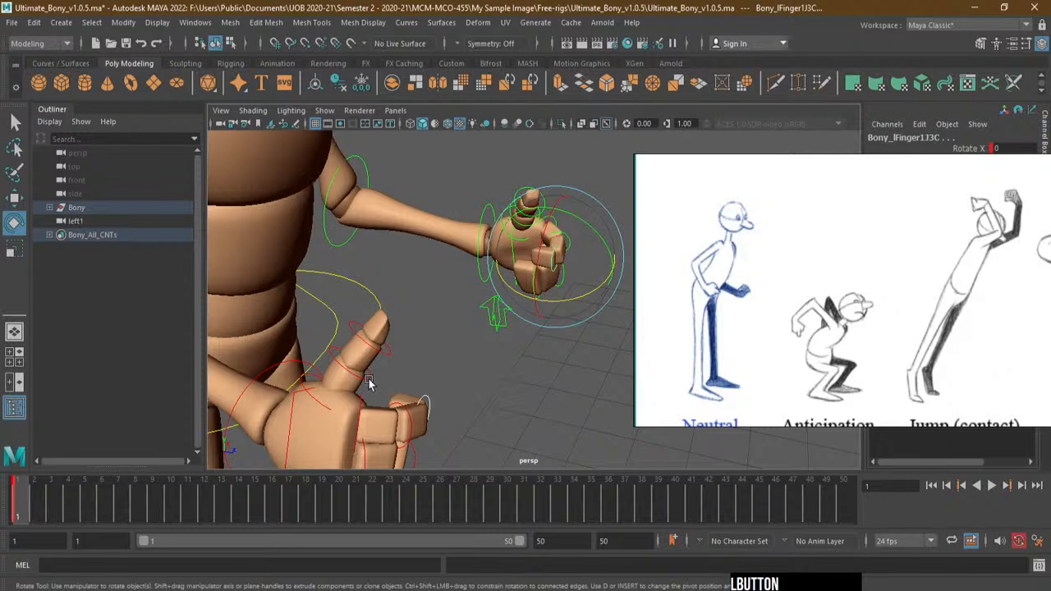
{"action": "left_click", "coordinate": [372, 388]}
{"action": "left_click", "coordinate": [453, 388]}
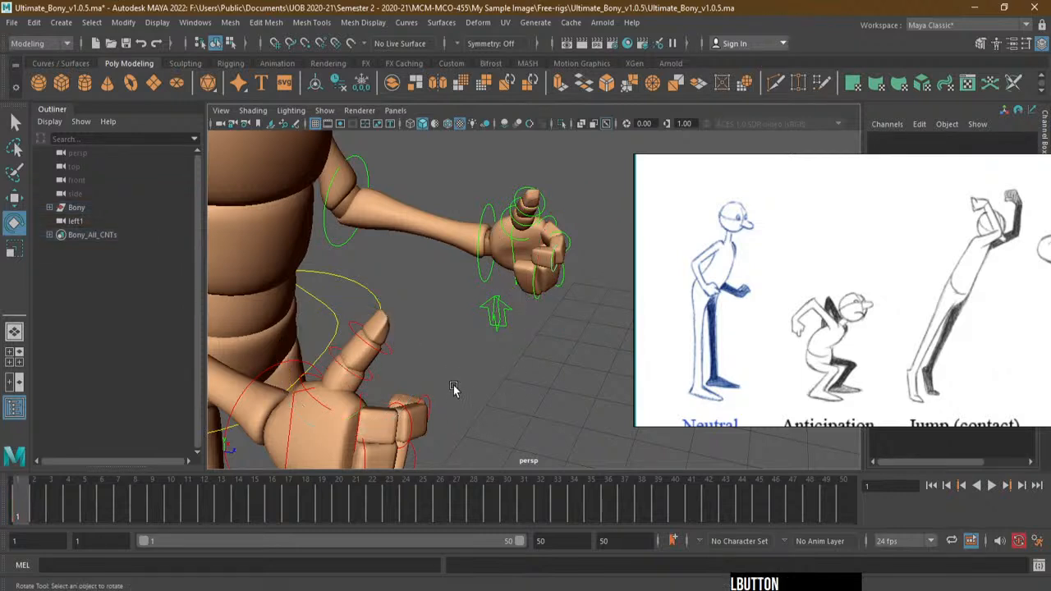
{"action": "left_click", "coordinate": [320, 408]}
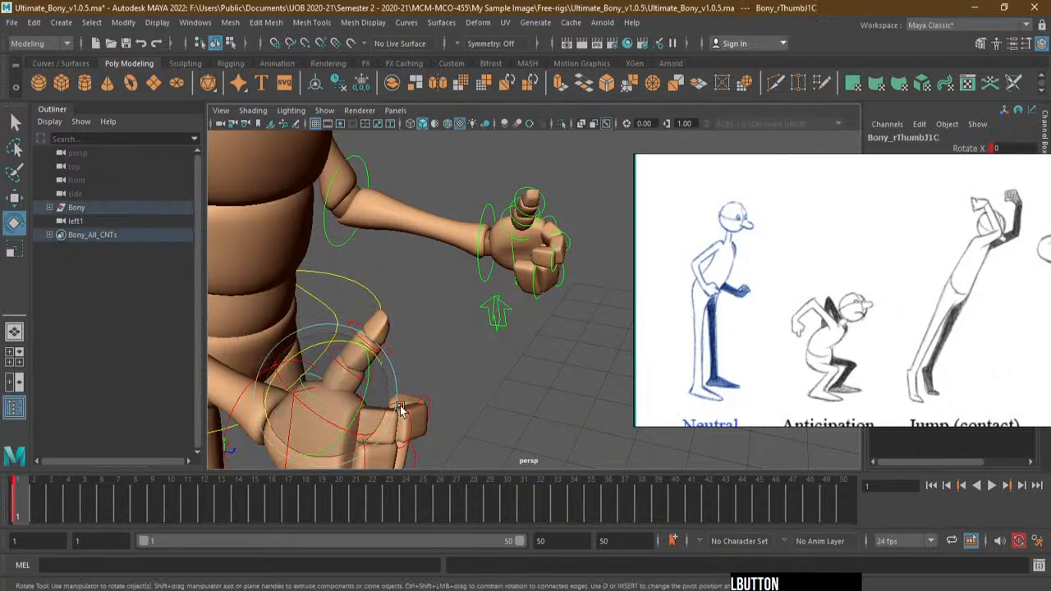
{"action": "left_click", "coordinate": [501, 222], "text": "shift"}
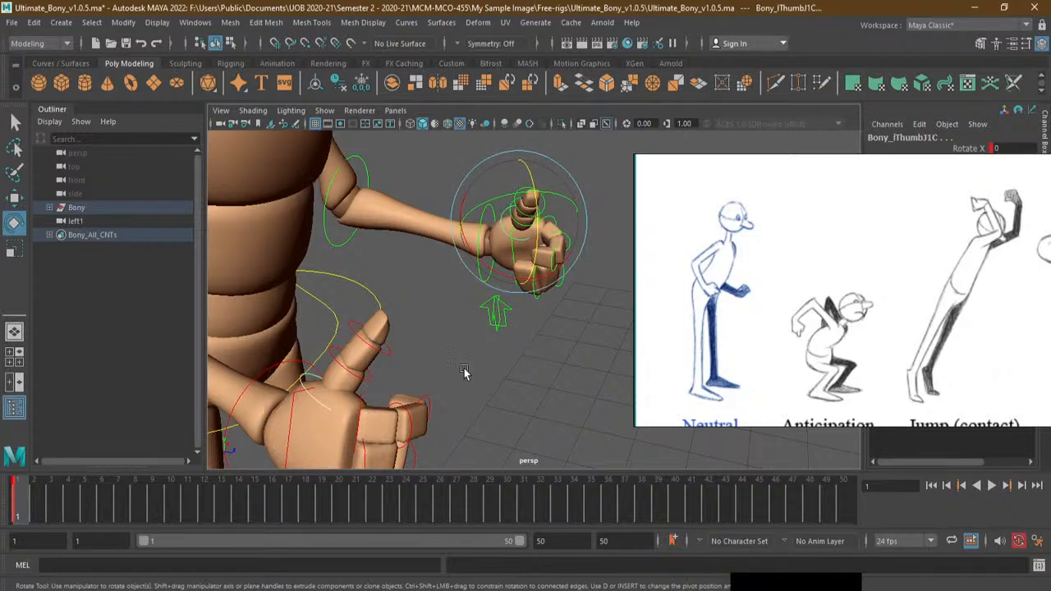
{"action": "left_click_drag", "start_coordinate": [464, 372], "coordinate": [437, 345], "text": "alt"}
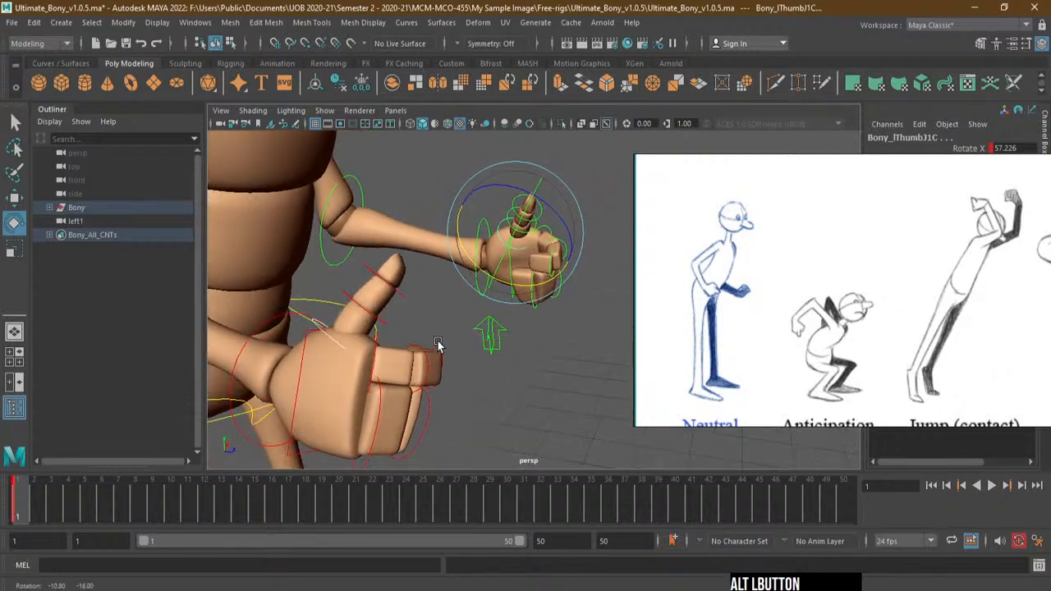
Bend the middle thumb joint controls of both hands together so the thumbs fold forwards over the curled fingers
{"action": "left_click", "coordinate": [376, 329]}
{"action": "left_click_drag", "start_coordinate": [507, 290], "coordinate": [481, 293], "text": "alt"}
{"action": "left_click", "coordinate": [507, 226], "text": "shift"}
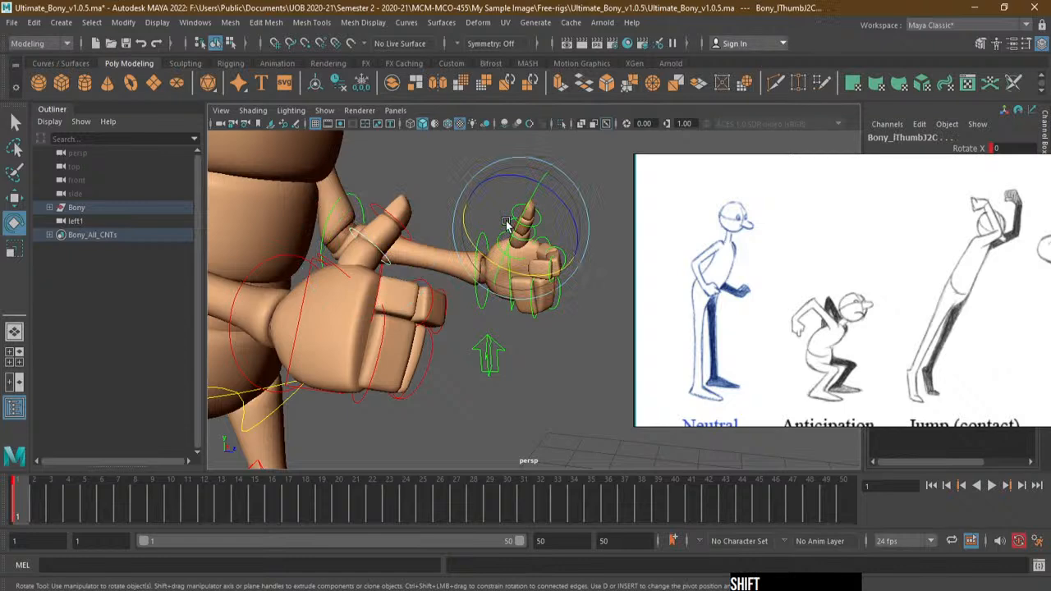
{"action": "left_click_drag", "start_coordinate": [476, 362], "coordinate": [566, 263], "text": "alt"}
{"action": "left_click_drag", "start_coordinate": [575, 215], "coordinate": [588, 278]}
{"action": "left_click_drag", "start_coordinate": [571, 198], "coordinate": [478, 320]}
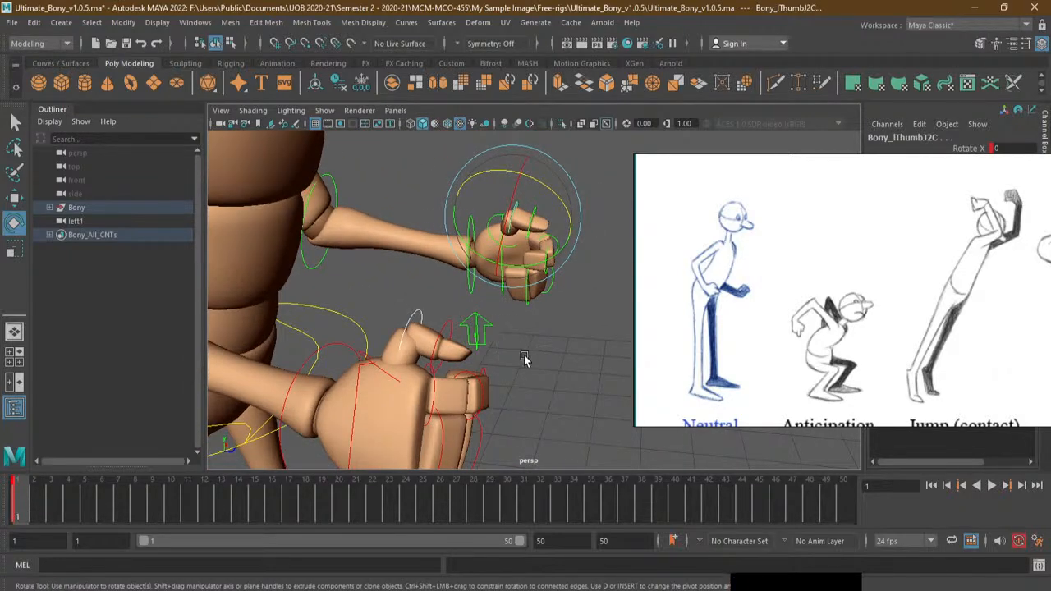
Rotate both thumb tip joint controls together to curl the thumb ends down towards the fingers
{"action": "left_click", "coordinate": [452, 330]}
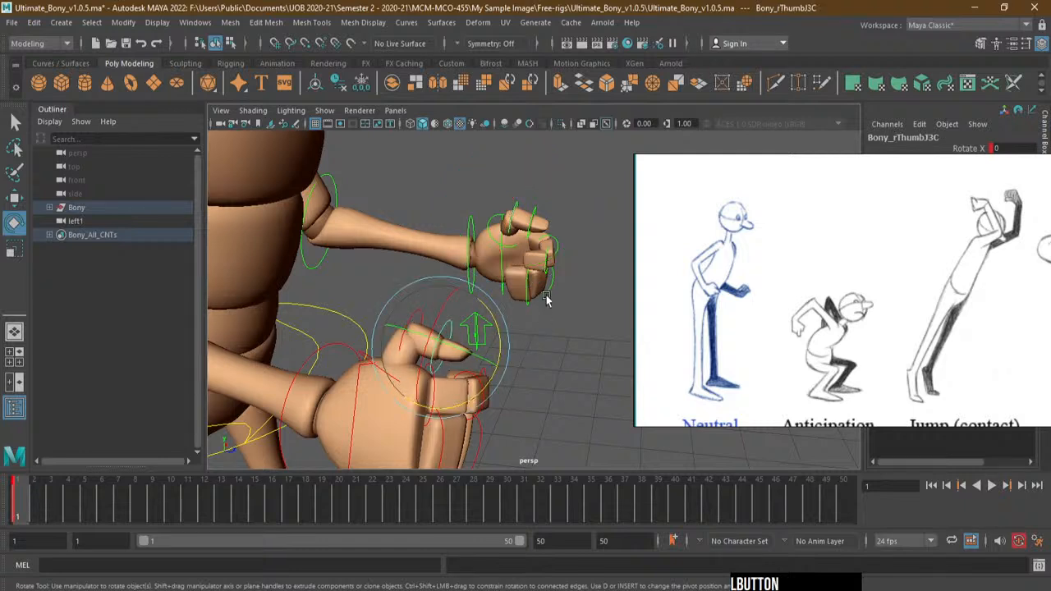
{"action": "left_click", "coordinate": [535, 212], "text": "shift"}
{"action": "left_click_drag", "start_coordinate": [575, 195], "coordinate": [598, 236]}
{"action": "left_click_drag", "start_coordinate": [534, 328], "coordinate": [480, 338], "text": "alt"}
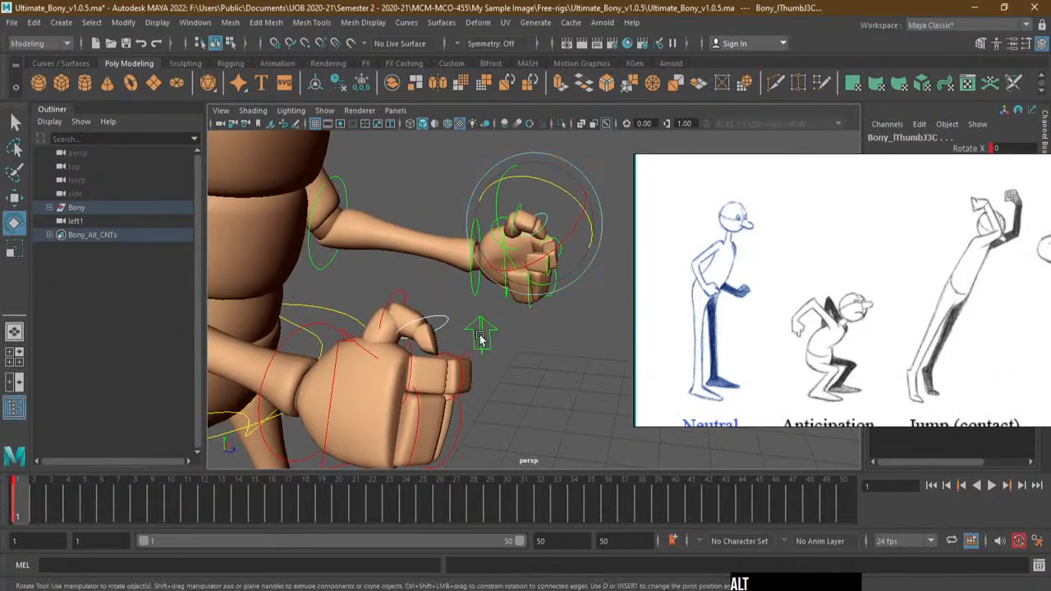
Select the middle and tip joint controls of both thumbs together and rotate them to fold the thumbs further over the fists
{"action": "left_click", "coordinate": [399, 292]}
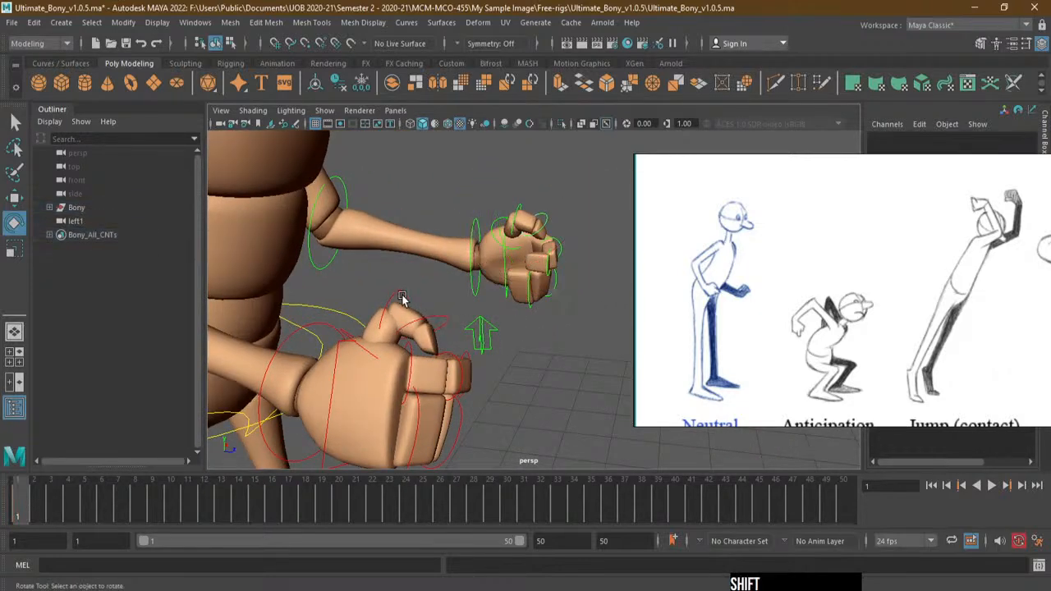
{"action": "left_click", "coordinate": [401, 294], "text": "shift"}
{"action": "left_click", "coordinate": [440, 323], "text": "shift"}
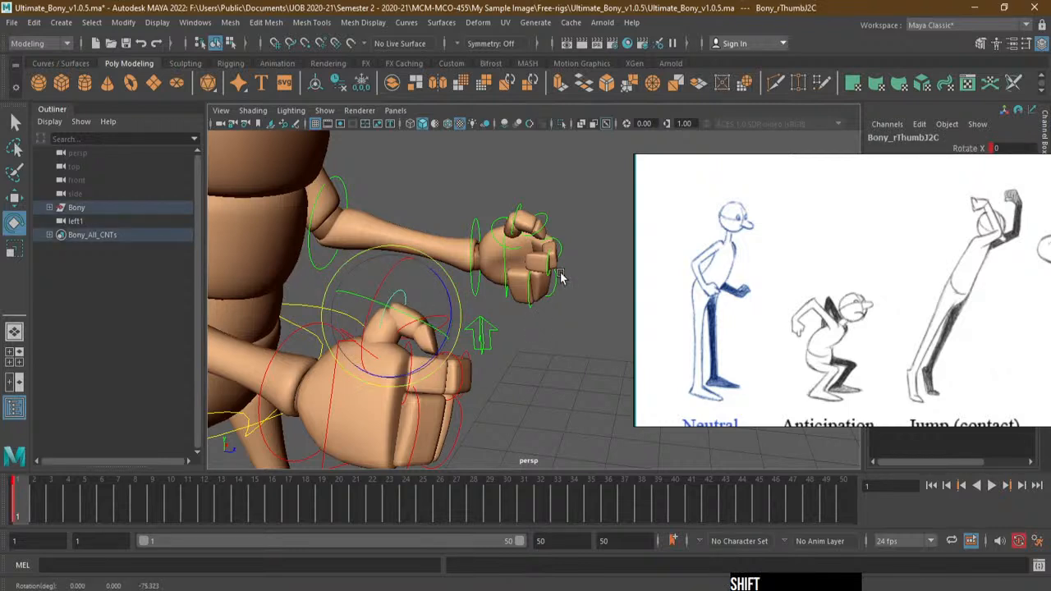
{"action": "key", "text": "q"}
{"action": "left_click", "coordinate": [444, 331], "text": "shift"}
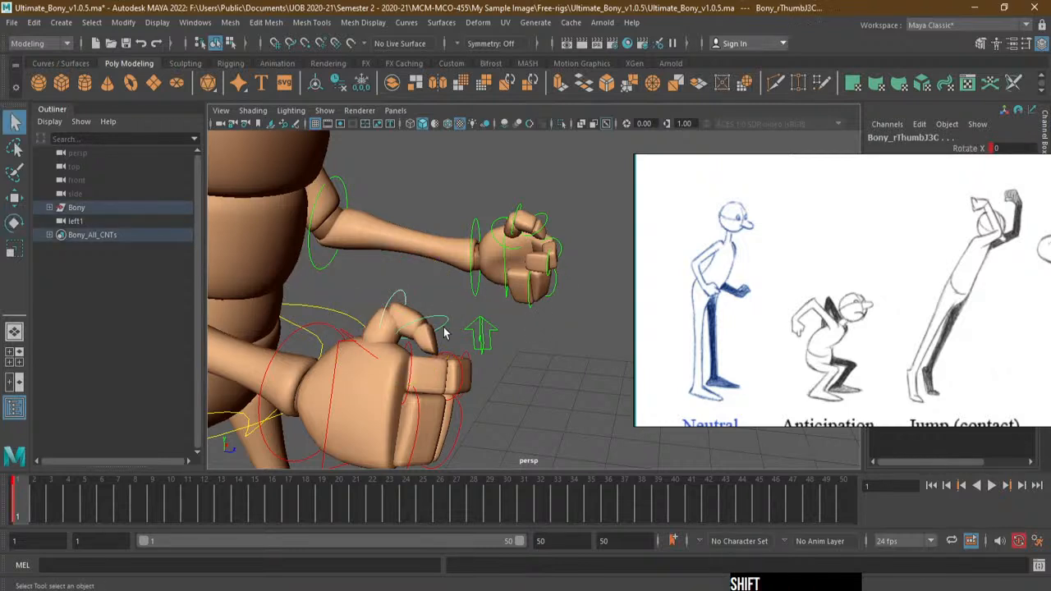
{"action": "left_click", "coordinate": [542, 220], "text": "shift"}
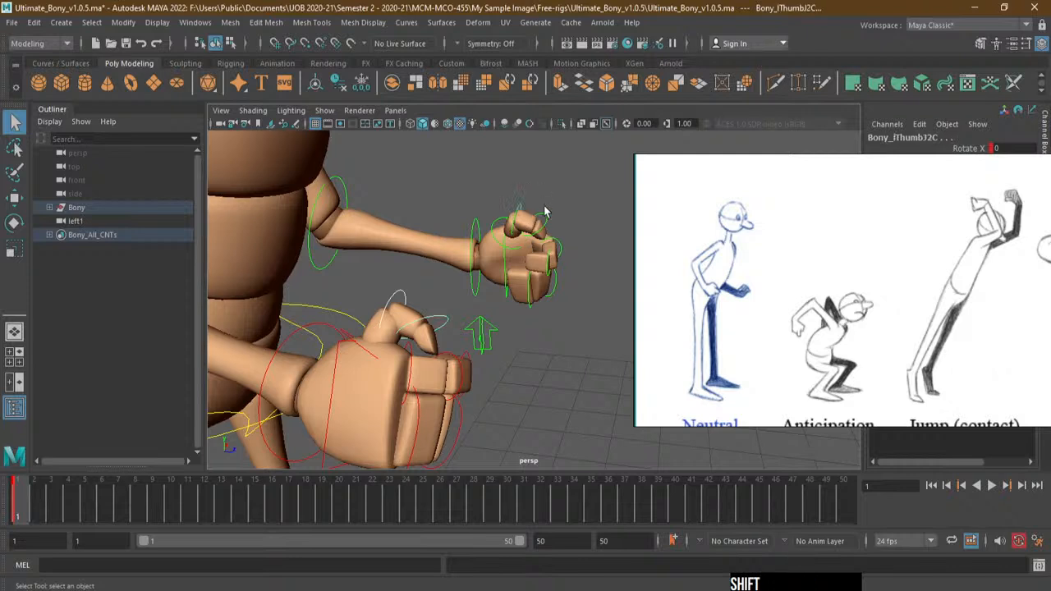
{"action": "left_click_drag", "start_coordinate": [543, 210], "coordinate": [575, 203], "text": "shift"}
{"action": "key", "text": "e"}
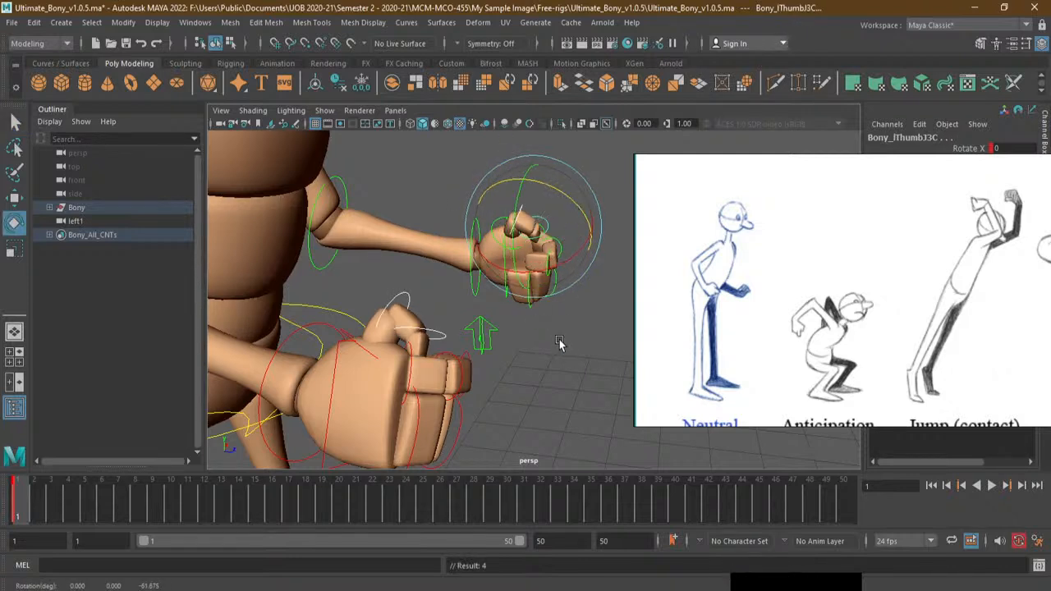
Rotate the neck control forwards around X to about 11.313 degrees
{"action": "left_click", "coordinate": [507, 333]}
{"action": "left_click_drag", "start_coordinate": [507, 333], "coordinate": [318, 294], "text": "alt"}
{"action": "left_click", "coordinate": [266, 234]}
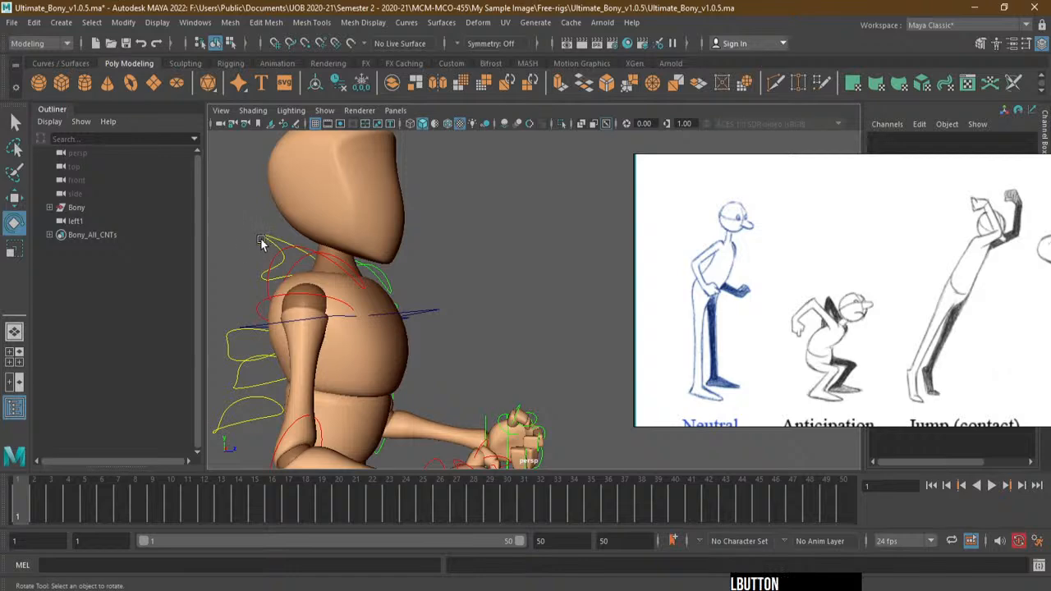
{"action": "left_click_drag", "start_coordinate": [370, 241], "coordinate": [402, 361], "text": "alt"}
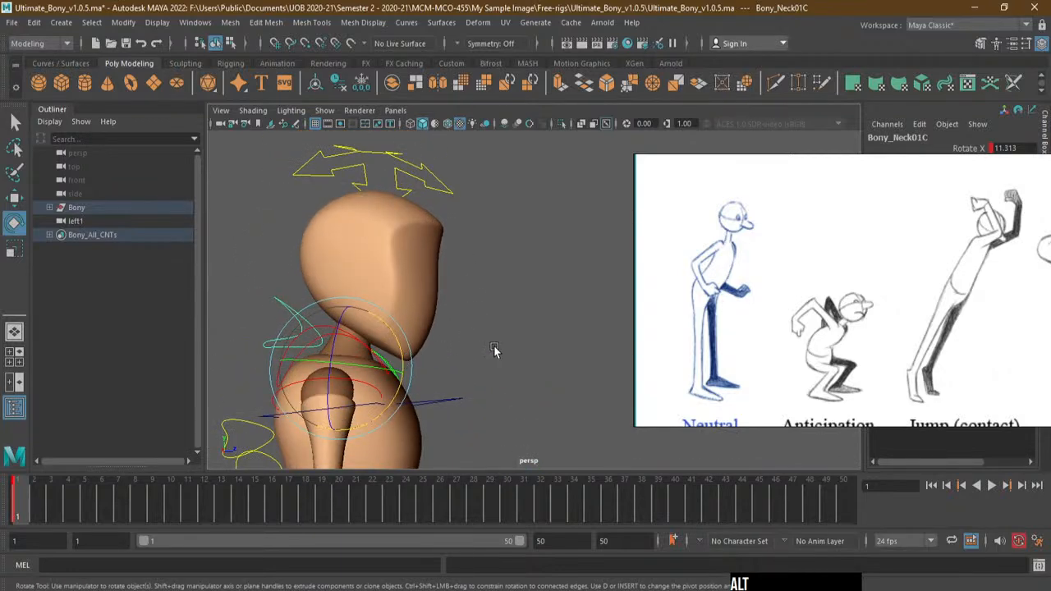
Rotate the head control around X to about -8.624 degrees, tilting the face back up
{"action": "left_click", "coordinate": [442, 181]}
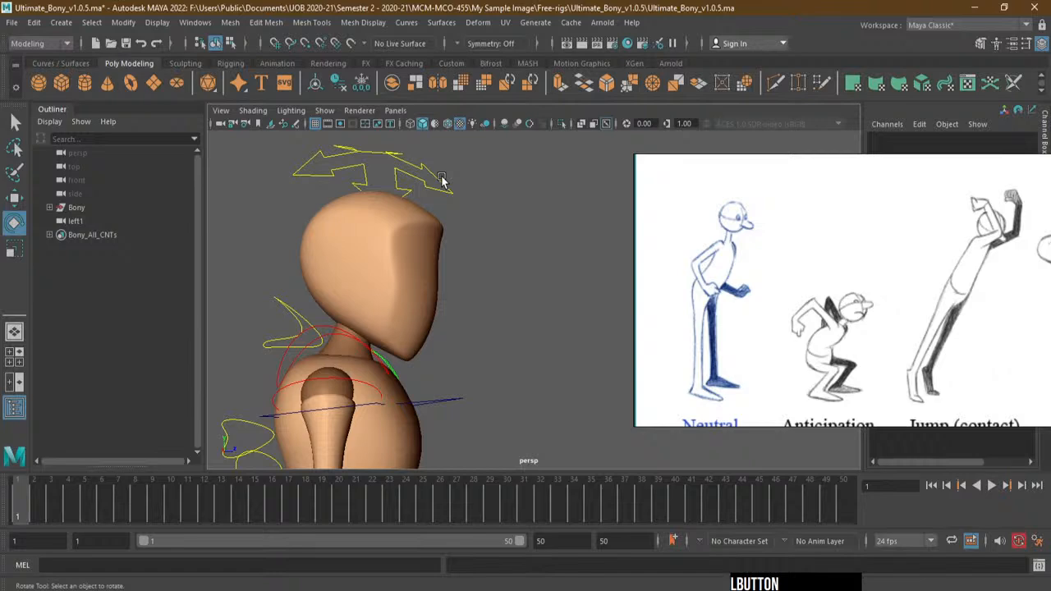
{"action": "left_click_drag", "start_coordinate": [441, 180], "coordinate": [410, 306], "text": "alt"}
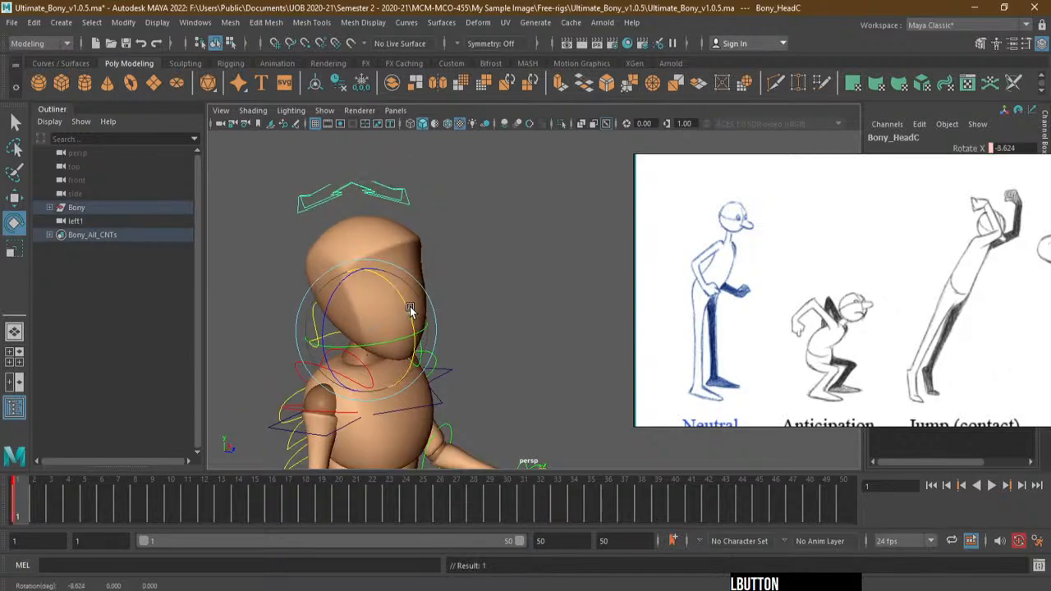
{"action": "right_click_drag", "start_coordinate": [410, 307], "coordinate": [399, 326], "text": "alt"}
{"action": "left_click_drag", "start_coordinate": [400, 326], "coordinate": [383, 313], "text": "alt"}
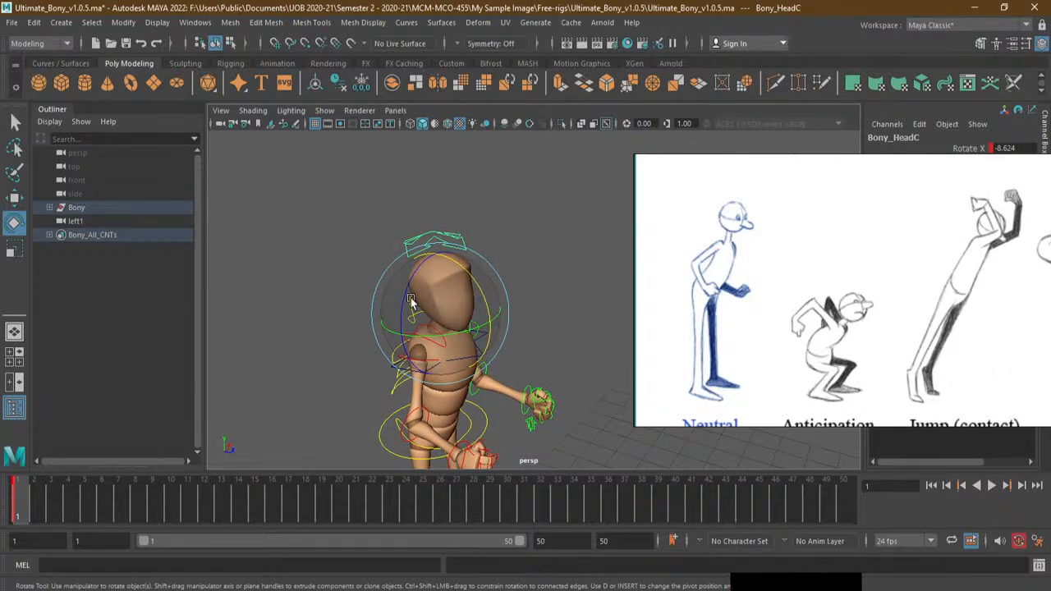
{"action": "left_click_drag", "start_coordinate": [404, 294], "coordinate": [579, 404]}
{"action": "key", "text": "ctrl+z"}
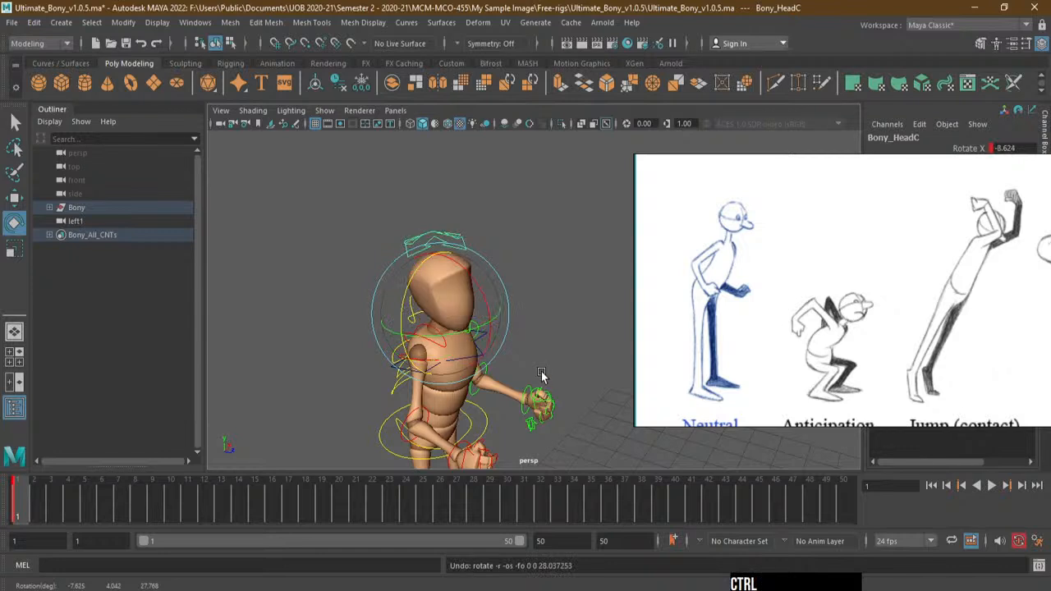
{"action": "mouse_move", "coordinate": [558, 355]}
{"action": "left_mouse_down", "text": "alt"}
{"action": "mouse_move", "coordinate": [601, 345]}
{"action": "mouse_move", "coordinate": [563, 343]}
{"action": "left_mouse_up", "text": "alt"}
{"action": "left_click_drag", "start_coordinate": [503, 288], "coordinate": [442, 340]}
{"action": "key", "text": "ctrl+z"}
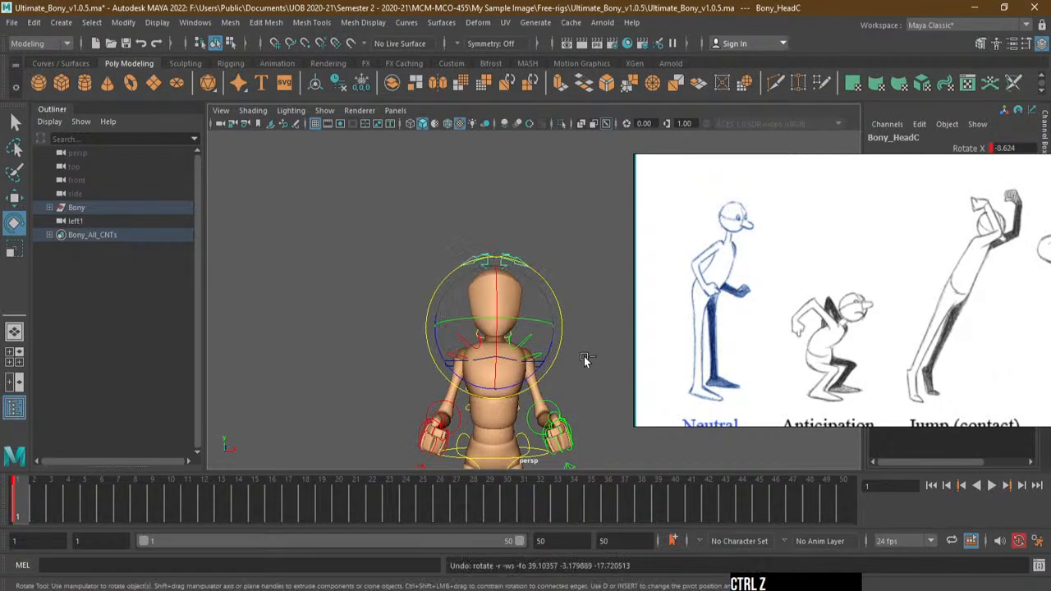
{"action": "left_click_drag", "start_coordinate": [588, 360], "coordinate": [493, 354], "text": "alt"}
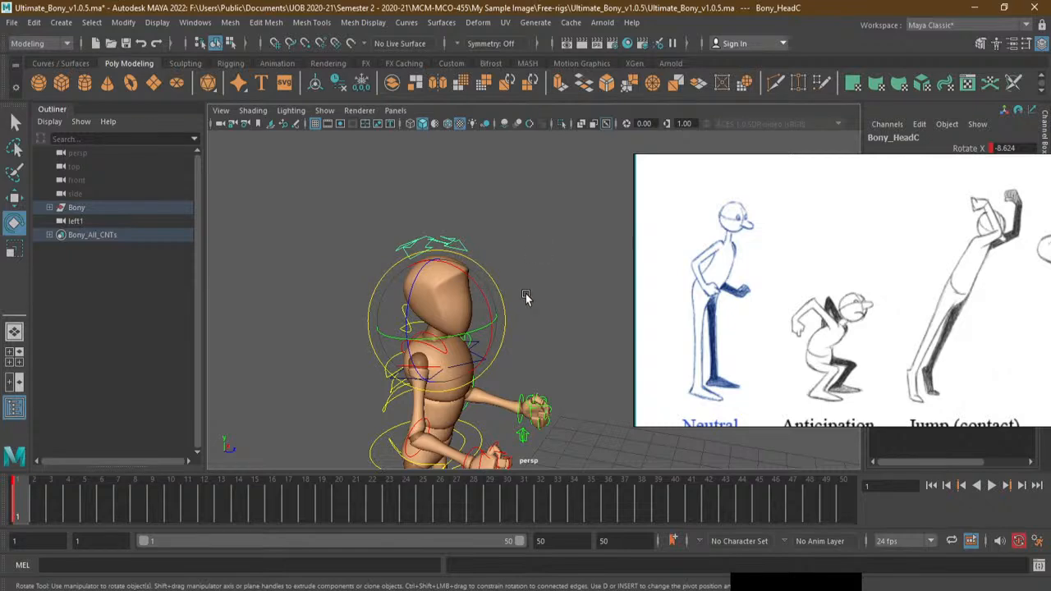
{"action": "left_click_drag", "start_coordinate": [542, 295], "coordinate": [485, 321], "text": "alt"}
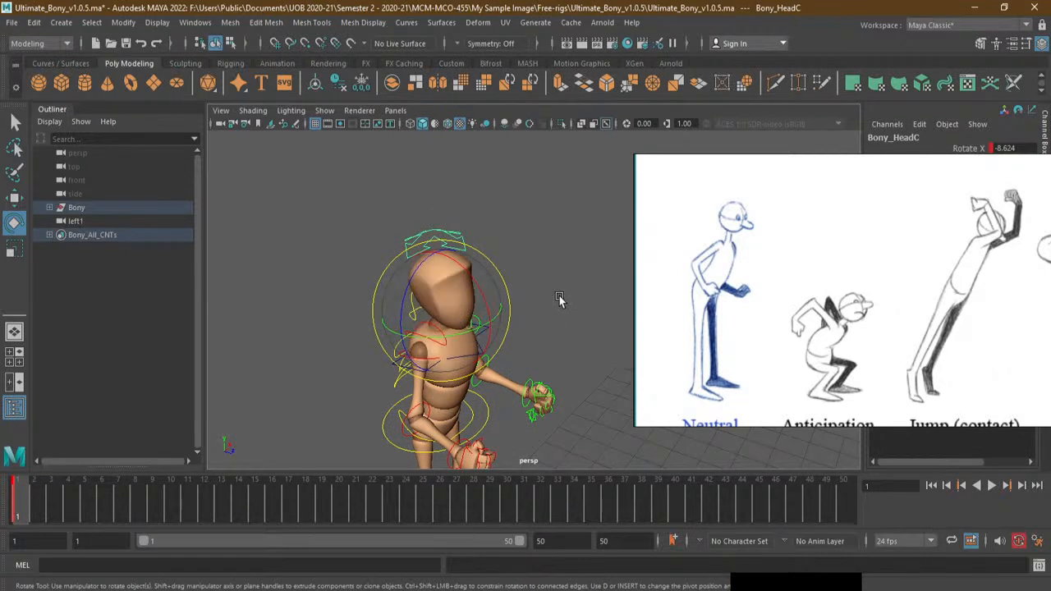
{"action": "left_click_drag", "start_coordinate": [559, 295], "coordinate": [428, 288], "text": "alt"}
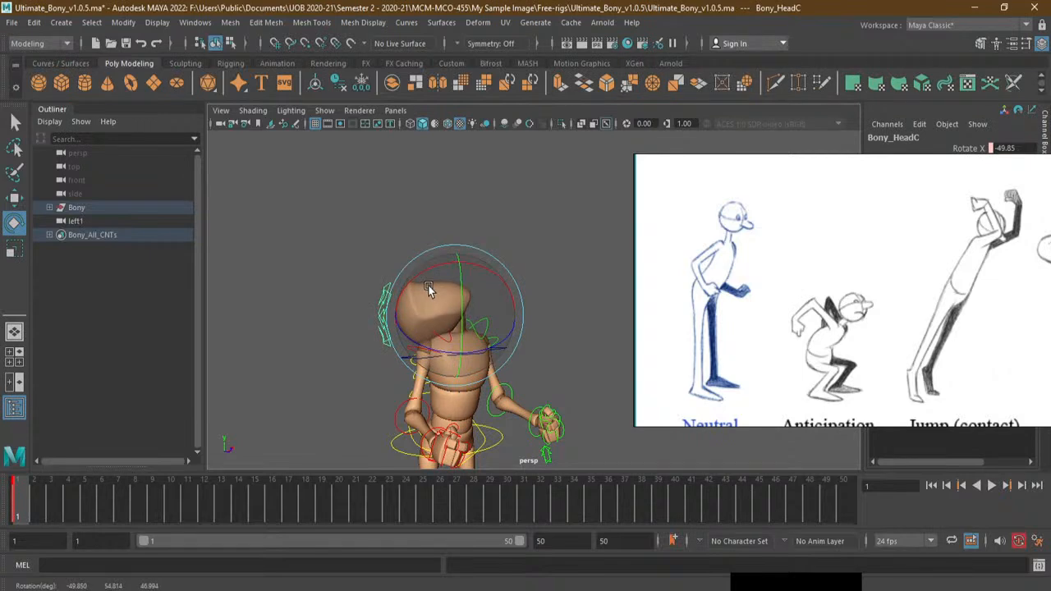
{"action": "key", "text": "ctrl+z"}
Select all of the rig's controls, set a key at frame 1 for the neutral pose, and clear the selection
{"action": "left_click_drag", "start_coordinate": [538, 309], "coordinate": [661, 307], "text": "alt"}
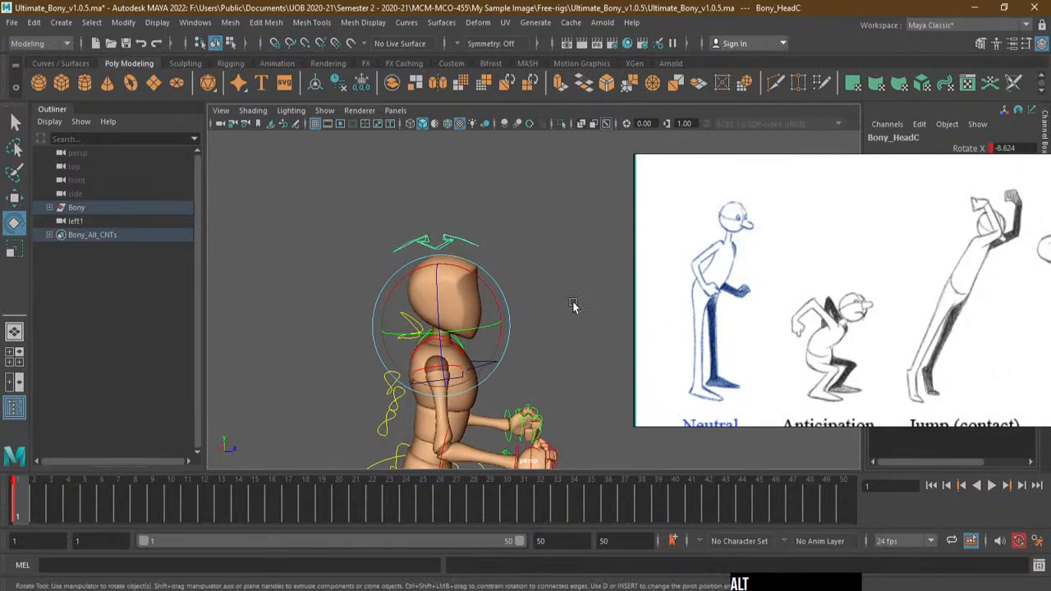
{"action": "right_click_drag", "start_coordinate": [575, 307], "coordinate": [556, 372], "text": "alt"}
{"action": "middle_click_drag", "start_coordinate": [557, 372], "coordinate": [495, 193], "text": "alt"}
{"action": "right_click_drag", "start_coordinate": [495, 193], "coordinate": [437, 297], "text": "alt"}
{"action": "left_click_drag", "start_coordinate": [603, 308], "coordinate": [537, 314], "text": "alt"}
{"action": "middle_click_drag", "start_coordinate": [537, 309], "coordinate": [537, 331], "text": "alt"}
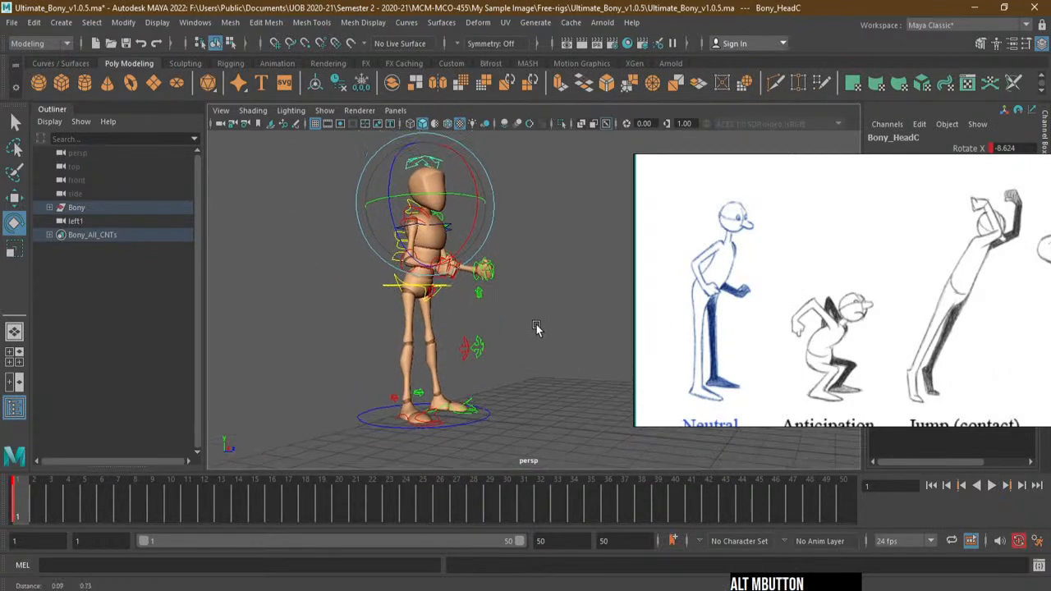
{"action": "mouse_move", "coordinate": [537, 329]}
{"action": "left_mouse_down", "text": "alt"}
{"action": "mouse_move", "coordinate": [484, 334]}
{"action": "mouse_move", "coordinate": [547, 328]}
{"action": "mouse_move", "coordinate": [535, 327]}
{"action": "left_mouse_up", "text": "alt"}
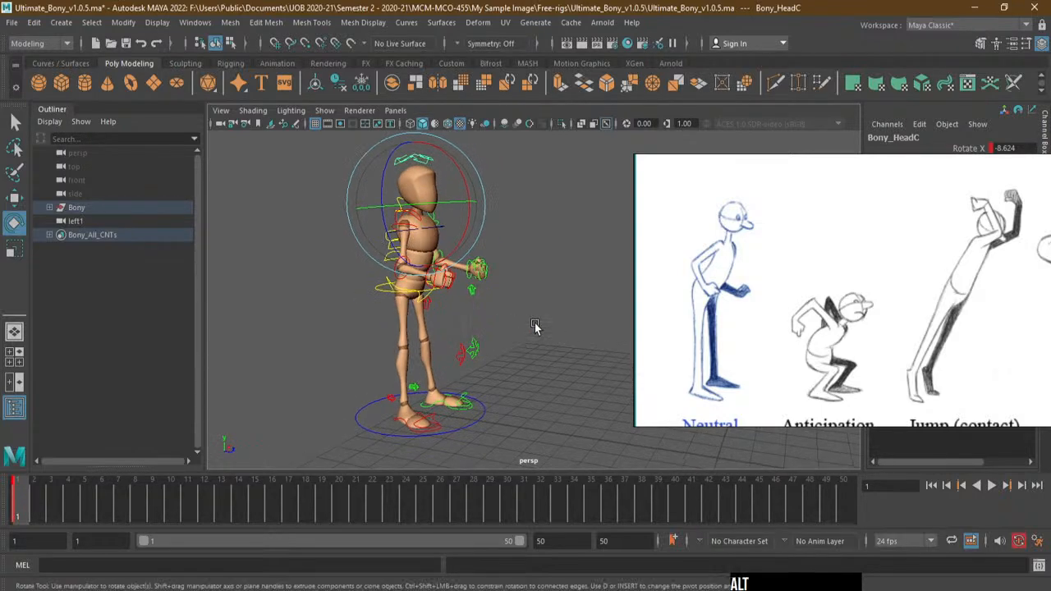
{"action": "middle_click_drag", "start_coordinate": [535, 327], "coordinate": [533, 349], "text": "alt"}
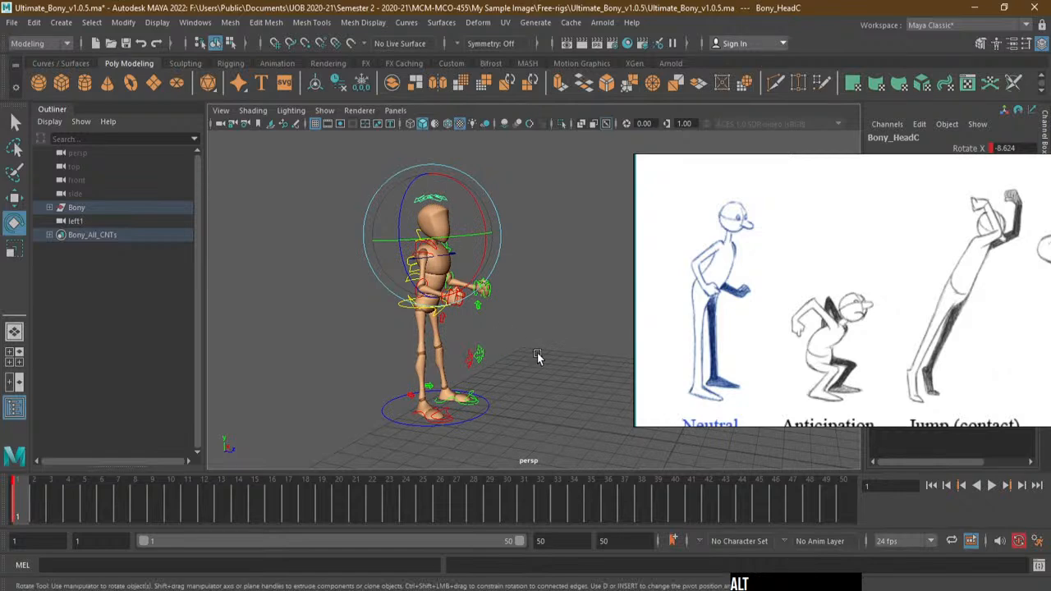
{"action": "key", "text": "q"}
{"action": "left_click_drag", "start_coordinate": [308, 160], "coordinate": [529, 437]}
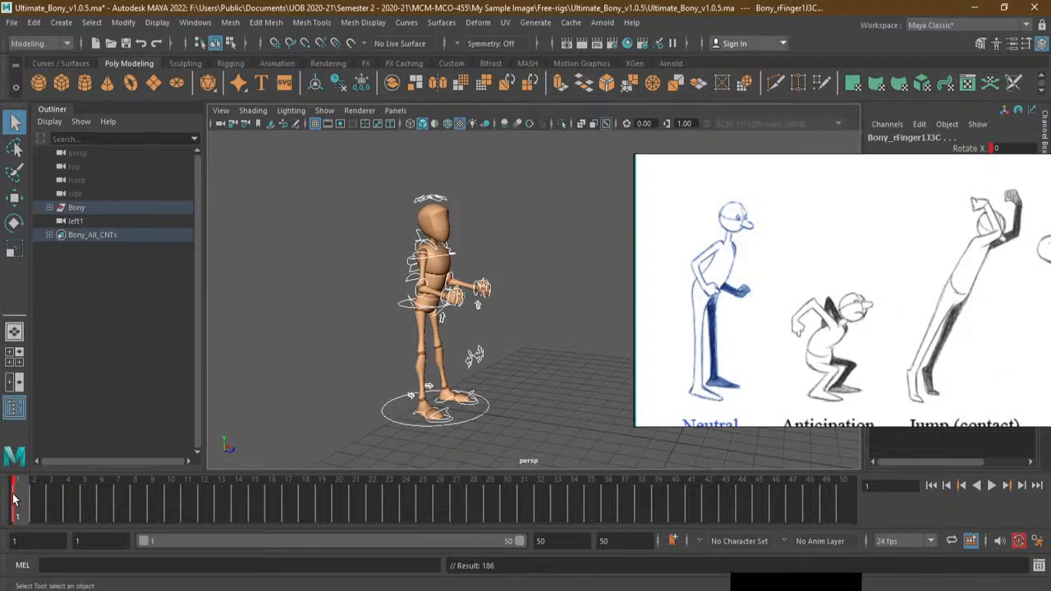
{"action": "left_click", "coordinate": [336, 312]}
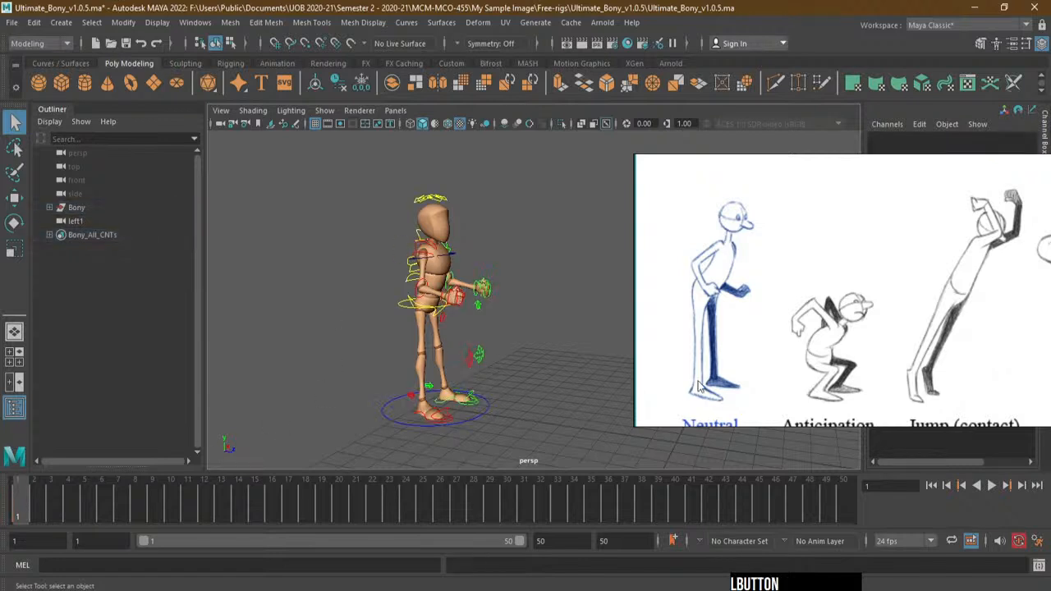
Go to frame 5 and lower the root control at the hips so the knees bend into the anticipation crouch
{"action": "right_click_drag", "start_coordinate": [380, 322], "coordinate": [501, 329], "text": "alt"}
{"action": "middle_click_drag", "start_coordinate": [501, 328], "coordinate": [474, 329], "text": "alt"}
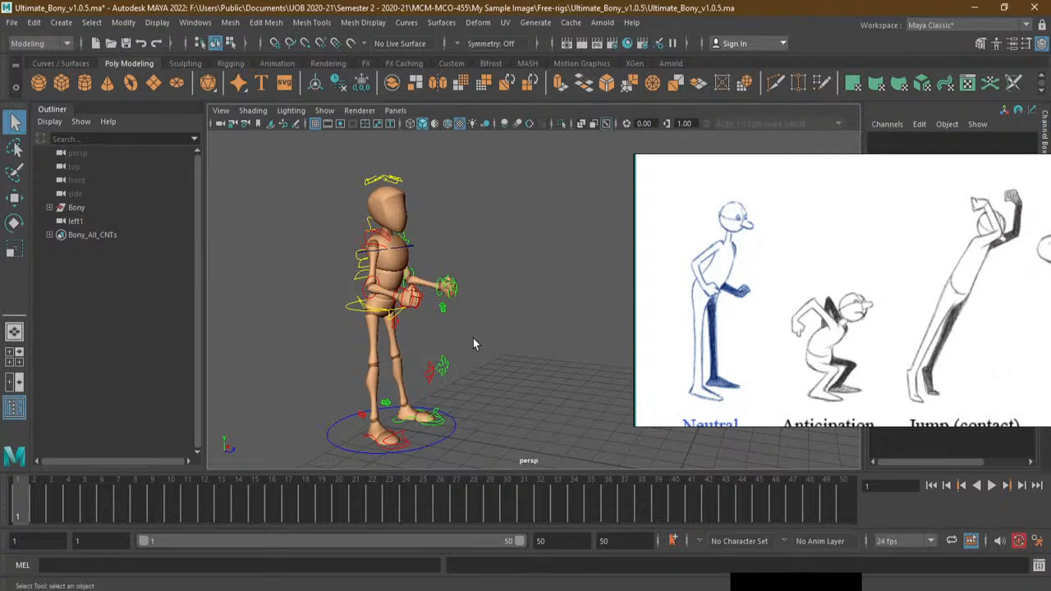
{"action": "right_click", "coordinate": [842, 336]}
{"action": "left_click", "coordinate": [844, 328]}
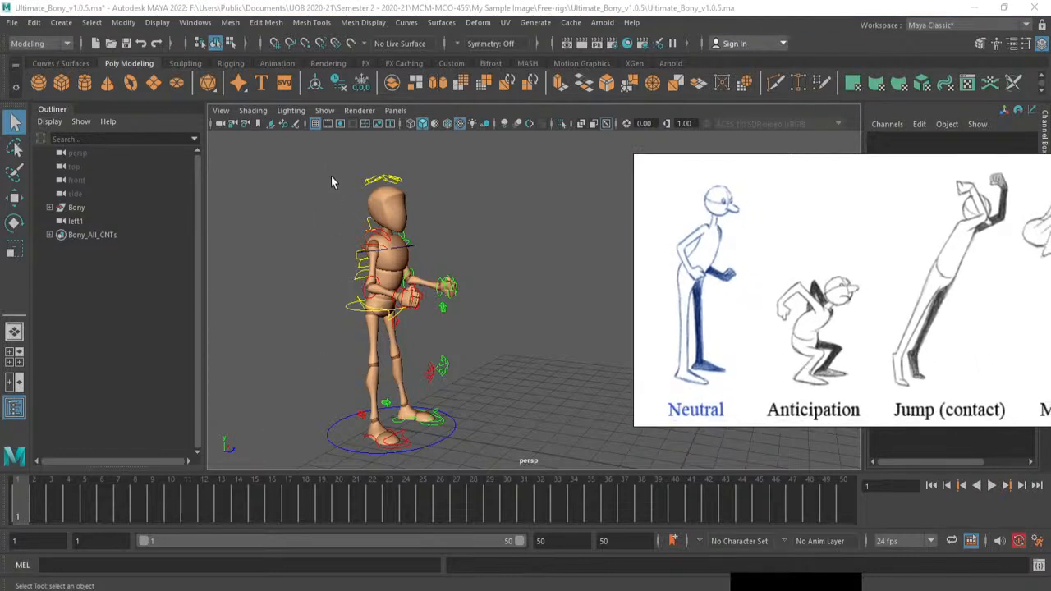
{"action": "left_click_drag", "start_coordinate": [25, 514], "coordinate": [88, 515]}
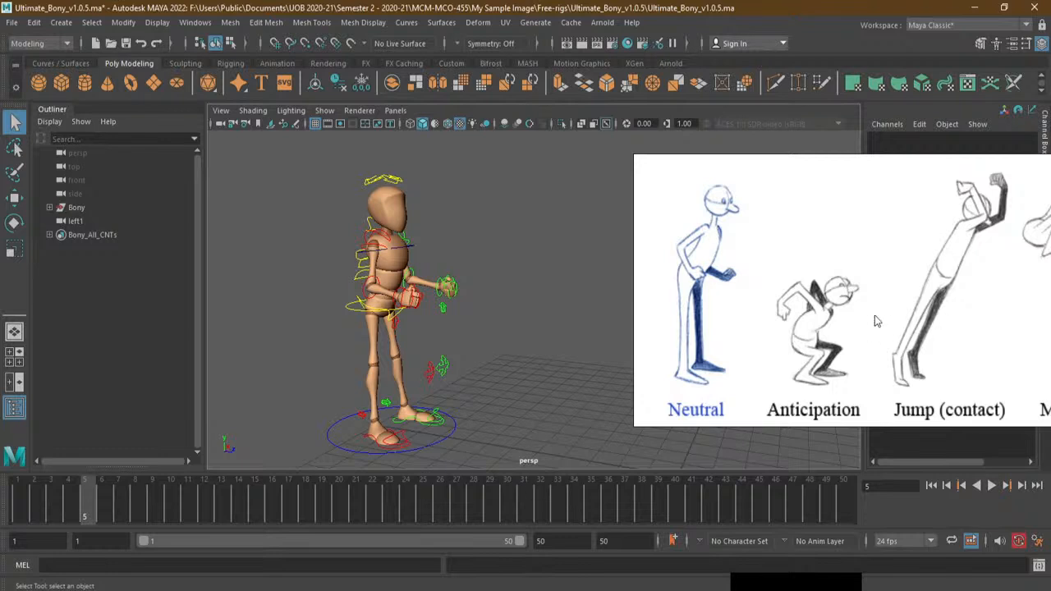
{"action": "left_click", "coordinate": [14, 197]}
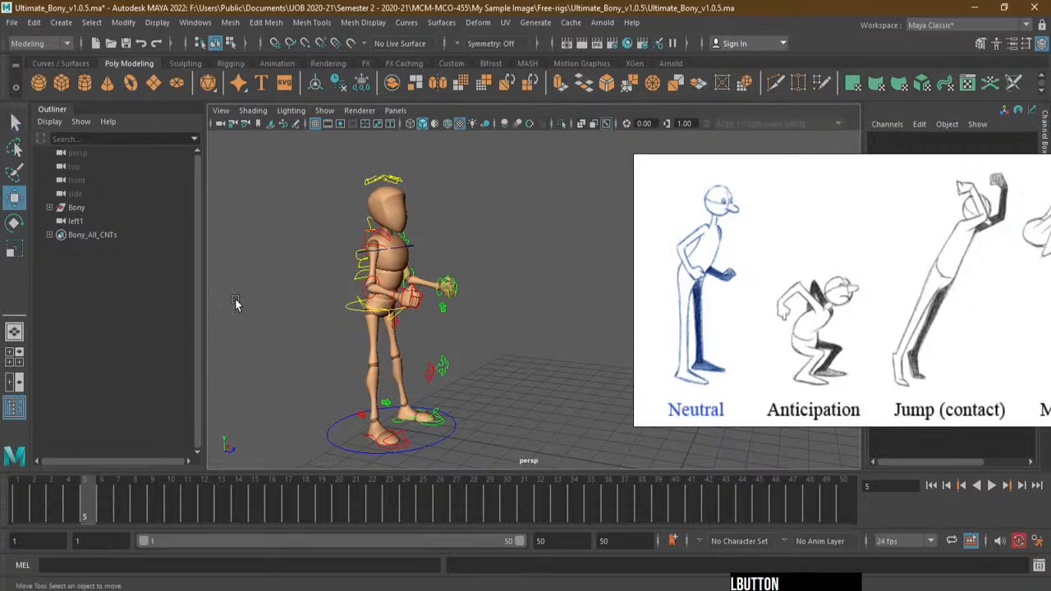
{"action": "left_click", "coordinate": [343, 311]}
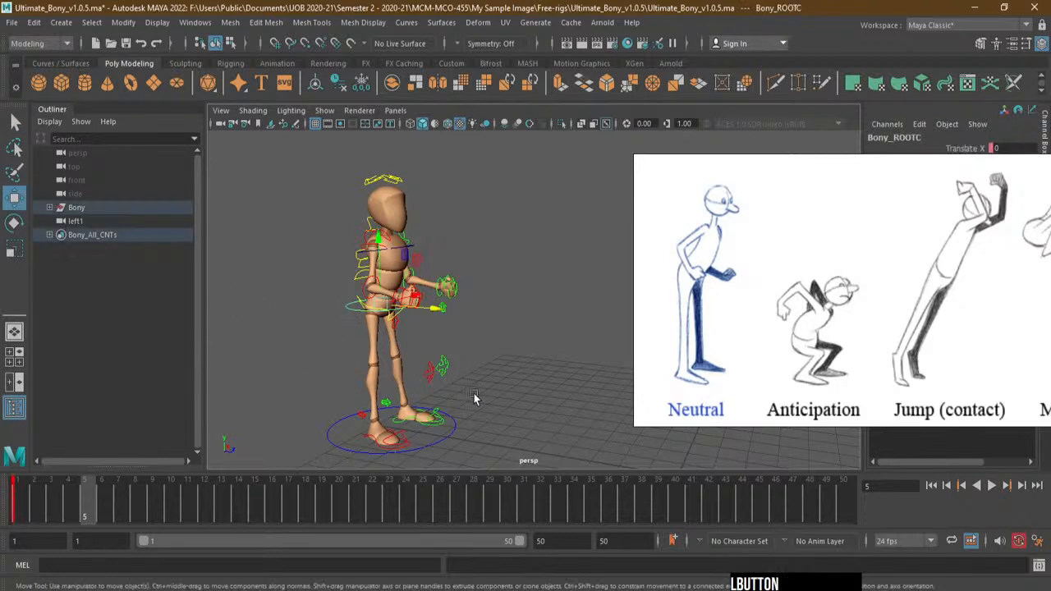
{"action": "left_click_drag", "start_coordinate": [382, 248], "coordinate": [430, 300]}
Move the right and left knee IK controls outwards to Translate X -1.534 and 1.534 so the knees spread apart
{"action": "right_click_drag", "start_coordinate": [430, 300], "coordinate": [418, 258], "text": "alt"}
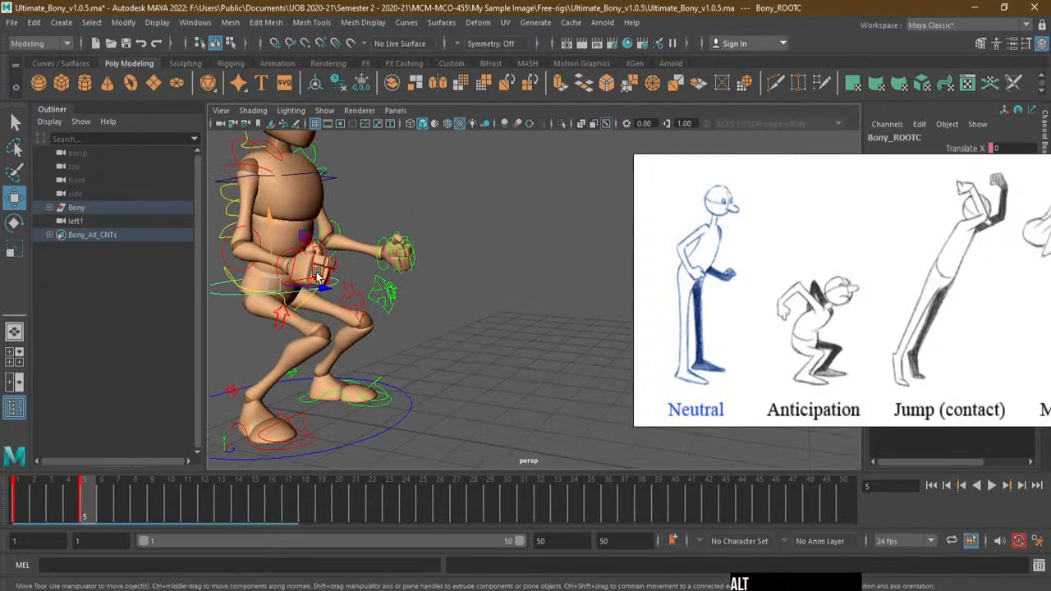
{"action": "left_click_drag", "start_coordinate": [418, 258], "coordinate": [372, 269], "text": "alt"}
{"action": "middle_click_drag", "start_coordinate": [372, 269], "coordinate": [524, 274], "text": "alt"}
{"action": "left_click_drag", "start_coordinate": [539, 288], "coordinate": [358, 302], "text": "alt"}
{"action": "right_click_drag", "start_coordinate": [358, 302], "coordinate": [441, 298], "text": "alt"}
{"action": "middle_click_drag", "start_coordinate": [441, 298], "coordinate": [436, 318], "text": "alt"}
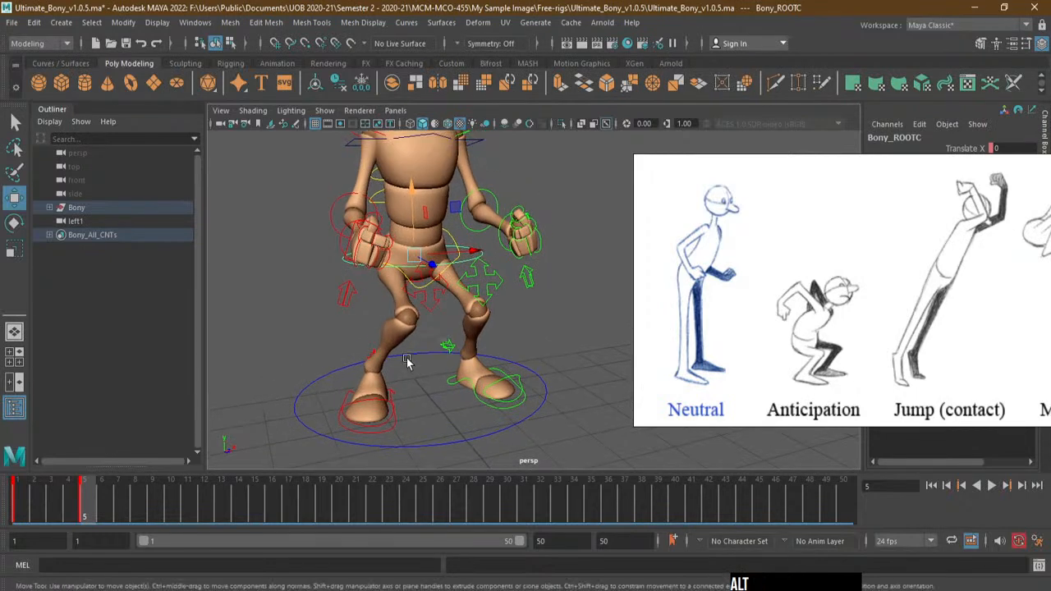
{"action": "left_click", "coordinate": [436, 310]}
{"action": "left_click_drag", "start_coordinate": [436, 310], "coordinate": [409, 389], "text": "alt"}
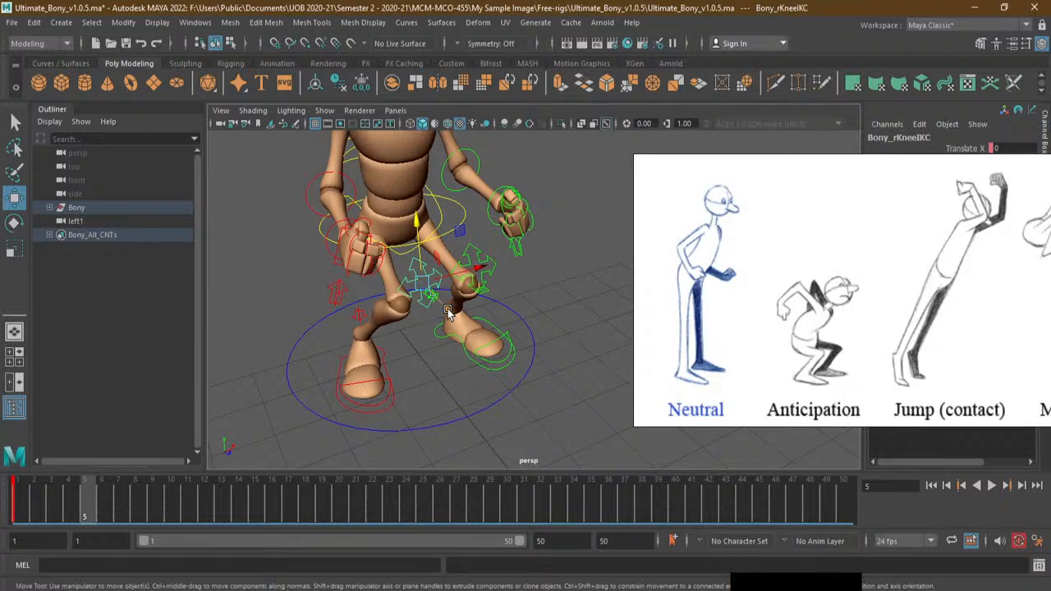
{"action": "left_click_drag", "start_coordinate": [447, 312], "coordinate": [392, 293]}
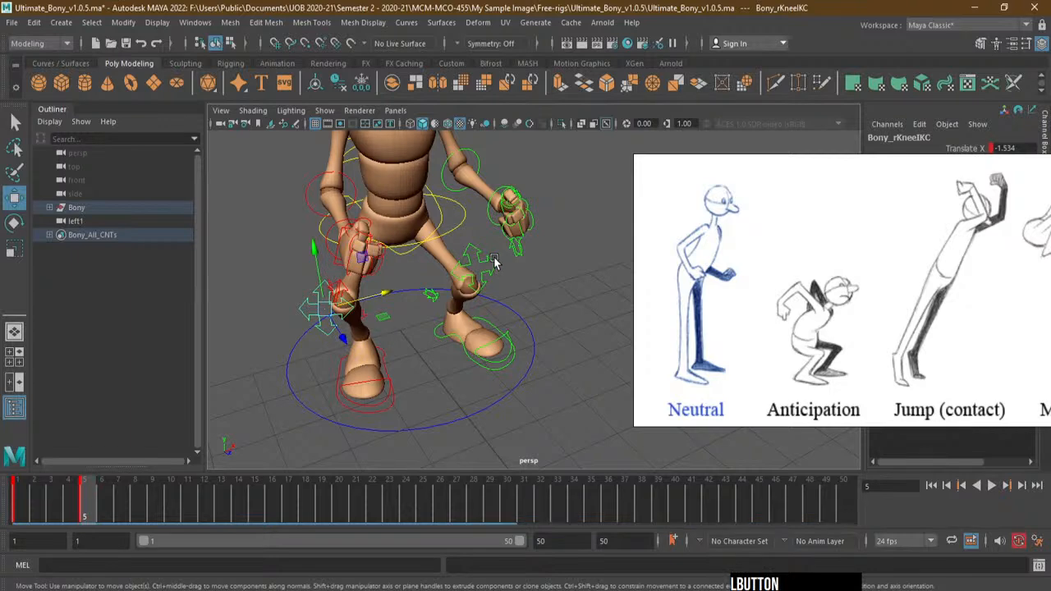
{"action": "left_click", "coordinate": [493, 256]}
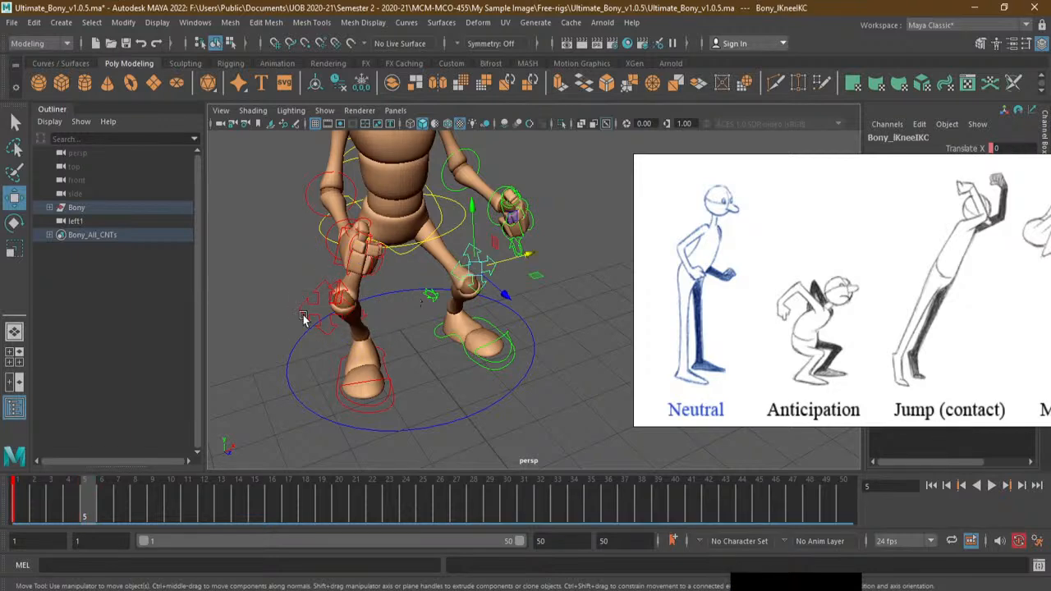
{"action": "left_click_drag", "start_coordinate": [506, 261], "coordinate": [637, 297]}
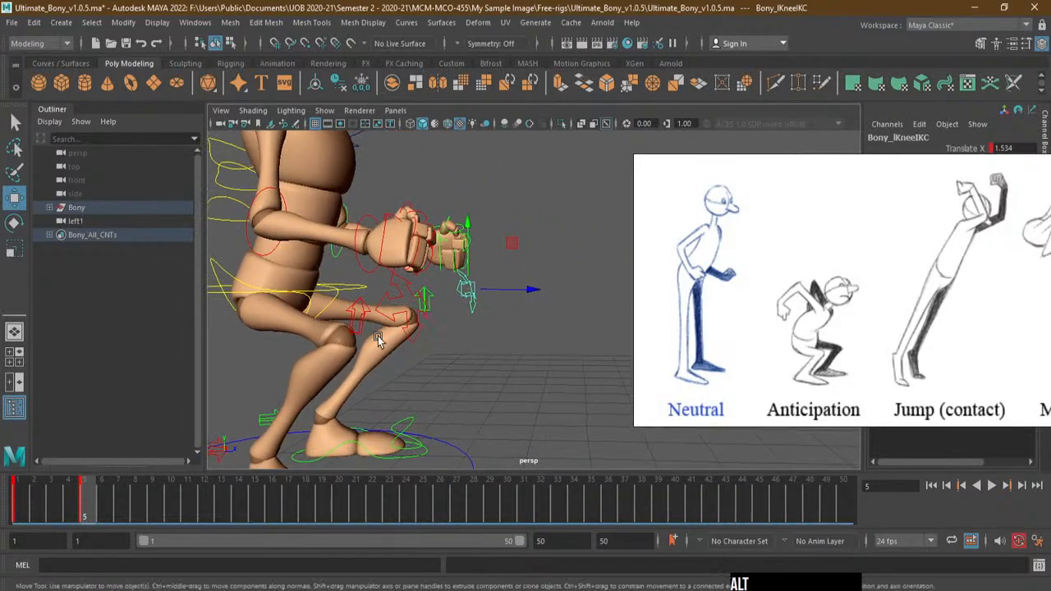
Lower the root control at the hips further to deepen the crouch, and key it at frame 5
{"action": "left_click_drag", "start_coordinate": [377, 336], "coordinate": [427, 310], "text": "alt"}
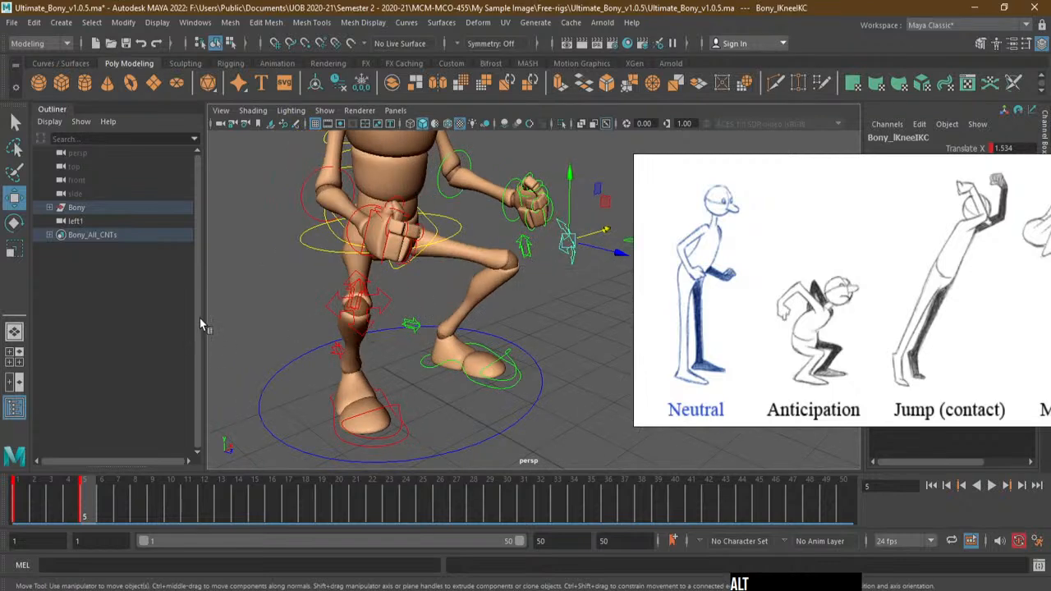
{"action": "left_click", "coordinate": [312, 260]}
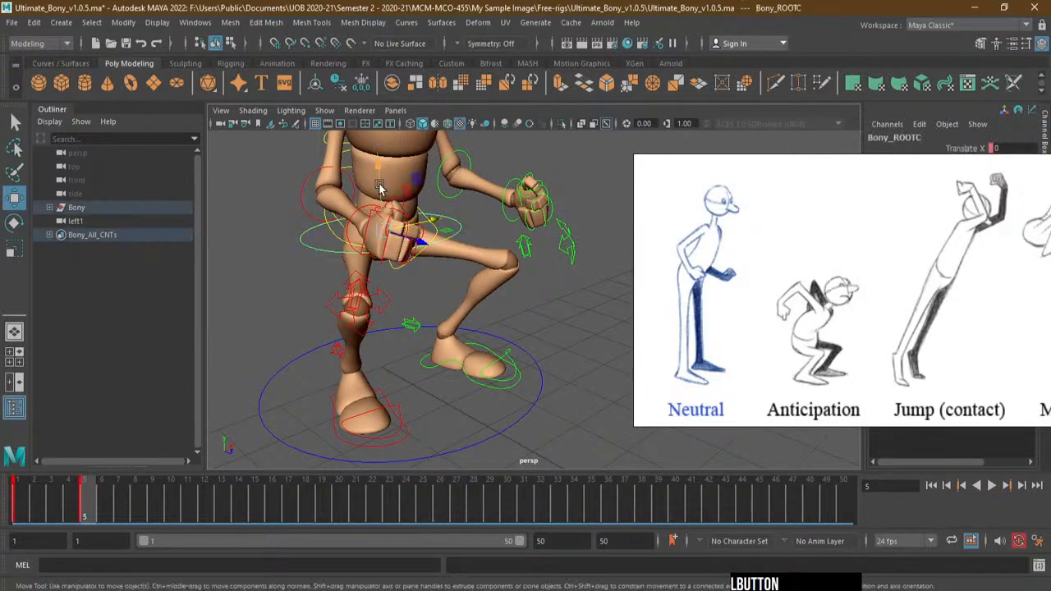
{"action": "left_click_drag", "start_coordinate": [379, 188], "coordinate": [328, 210]}
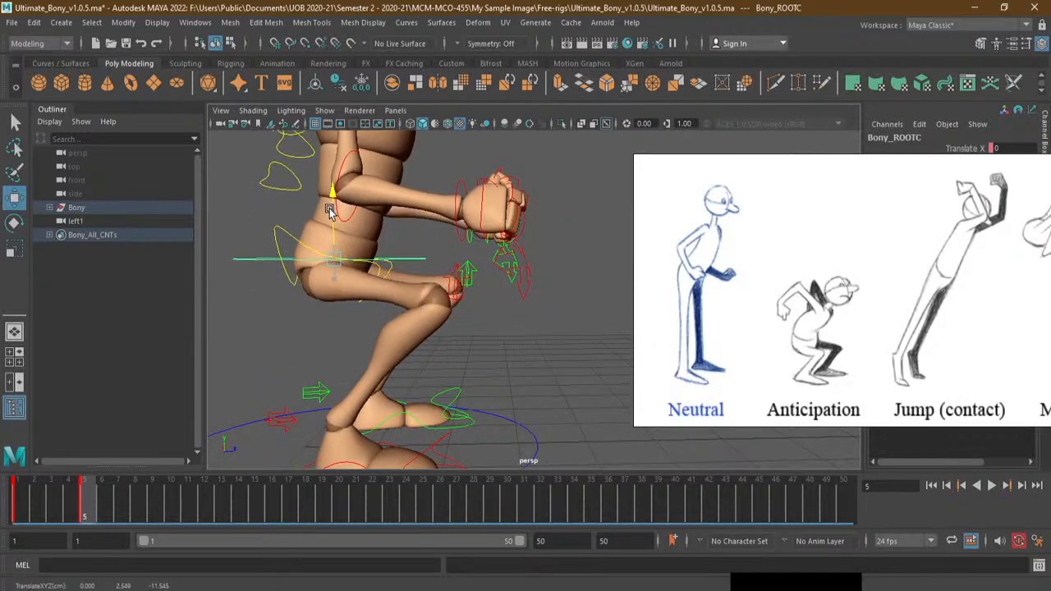
{"action": "key", "text": "s"}
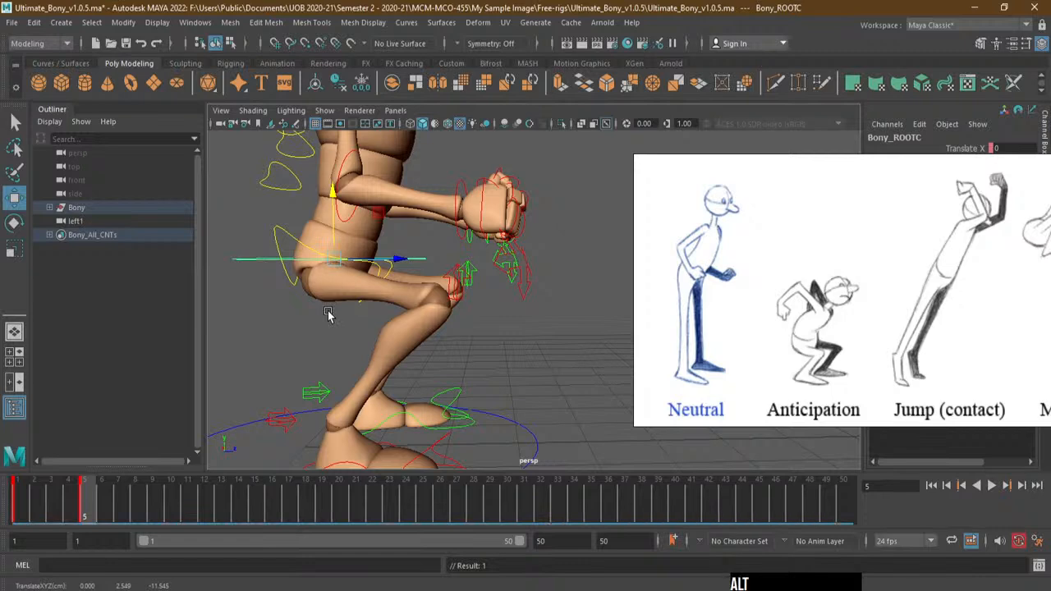
Rotate the main hip control so the front of the pelvis tips upwards, and key it at frame 5
{"action": "left_click_drag", "start_coordinate": [327, 315], "coordinate": [311, 320], "text": "alt"}
{"action": "left_click", "coordinate": [273, 234]}
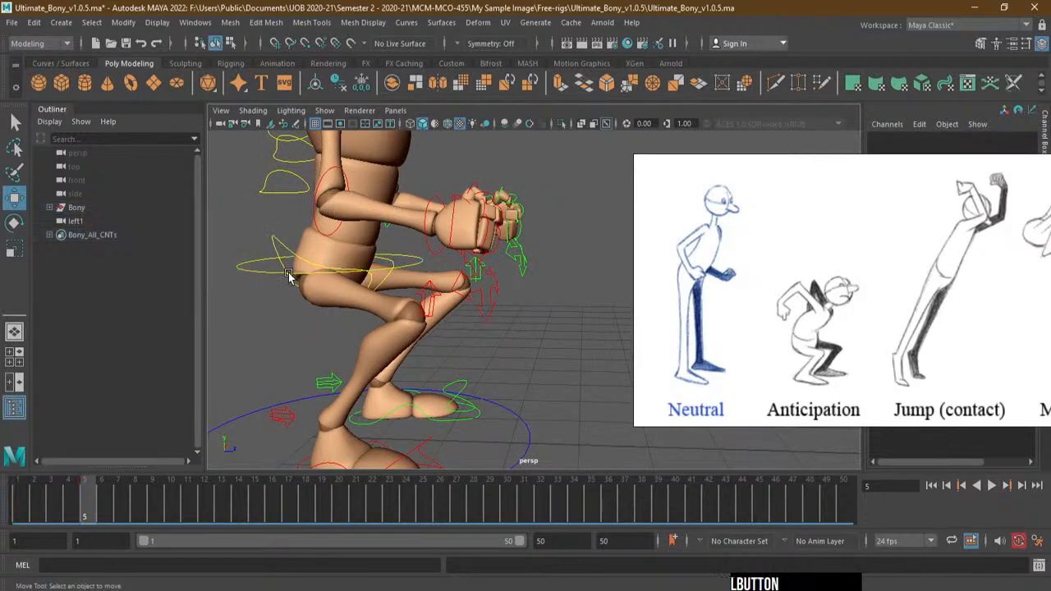
{"action": "left_click", "coordinate": [275, 258]}
{"action": "key", "text": "e"}
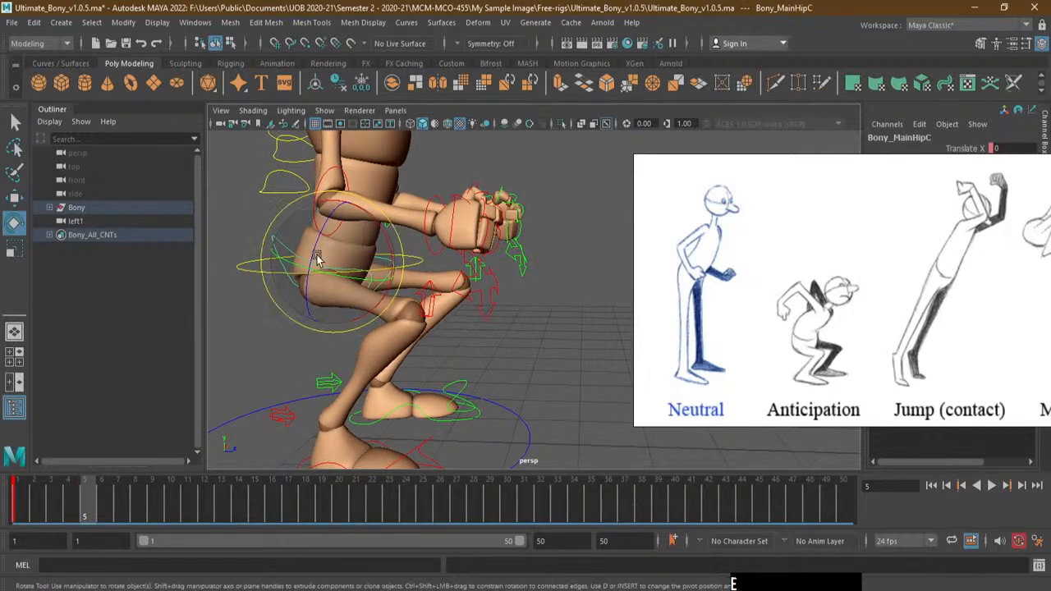
{"action": "left_click_drag", "start_coordinate": [389, 244], "coordinate": [364, 198]}
Move the root control slightly downwards to sink the hips a little more
{"action": "key", "text": "w"}
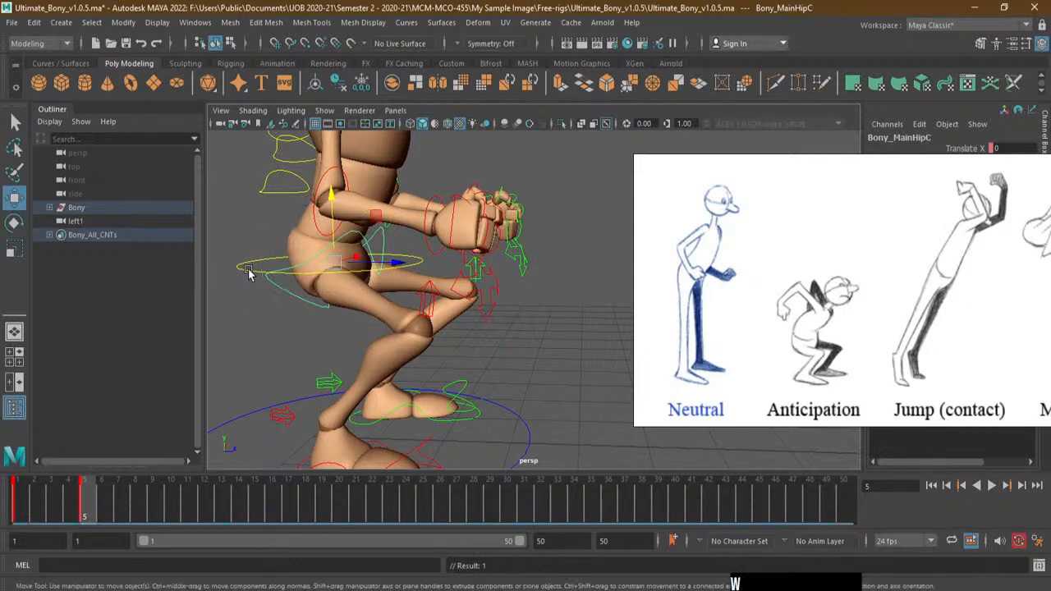
{"action": "left_click", "coordinate": [251, 274]}
{"action": "left_click_drag", "start_coordinate": [334, 209], "coordinate": [333, 216]}
{"action": "mouse_move", "coordinate": [545, 369]}
{"action": "left_mouse_down", "text": "alt"}
{"action": "mouse_move", "coordinate": [570, 358]}
{"action": "mouse_move", "coordinate": [556, 364]}
{"action": "left_mouse_up", "text": "alt"}
{"action": "left_click_drag", "start_coordinate": [551, 276], "coordinate": [500, 293]}
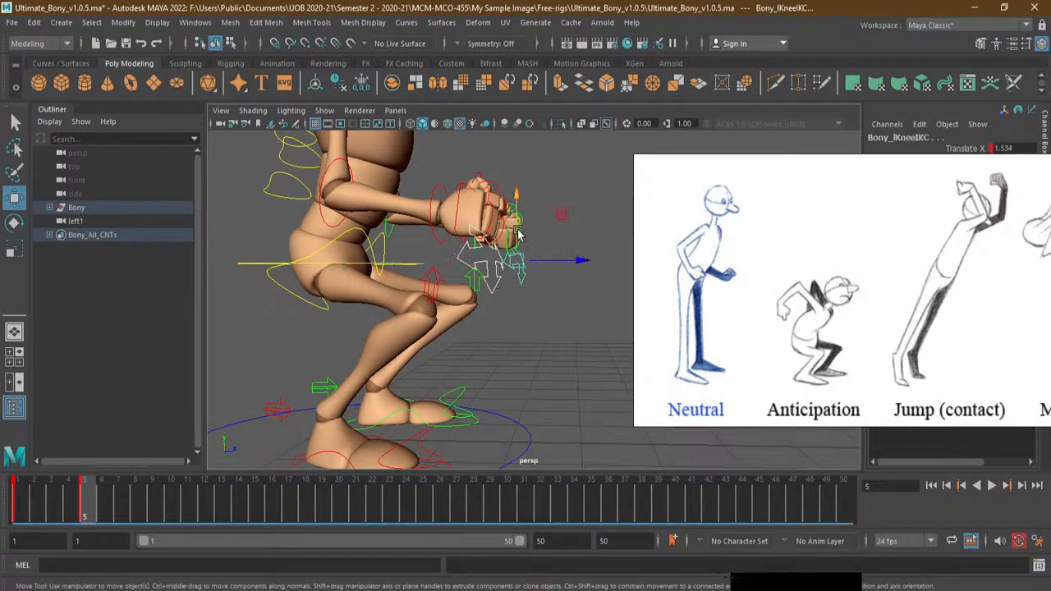
{"action": "left_click_drag", "start_coordinate": [518, 245], "coordinate": [520, 227]}
{"action": "key", "text": "ctrl+z"}
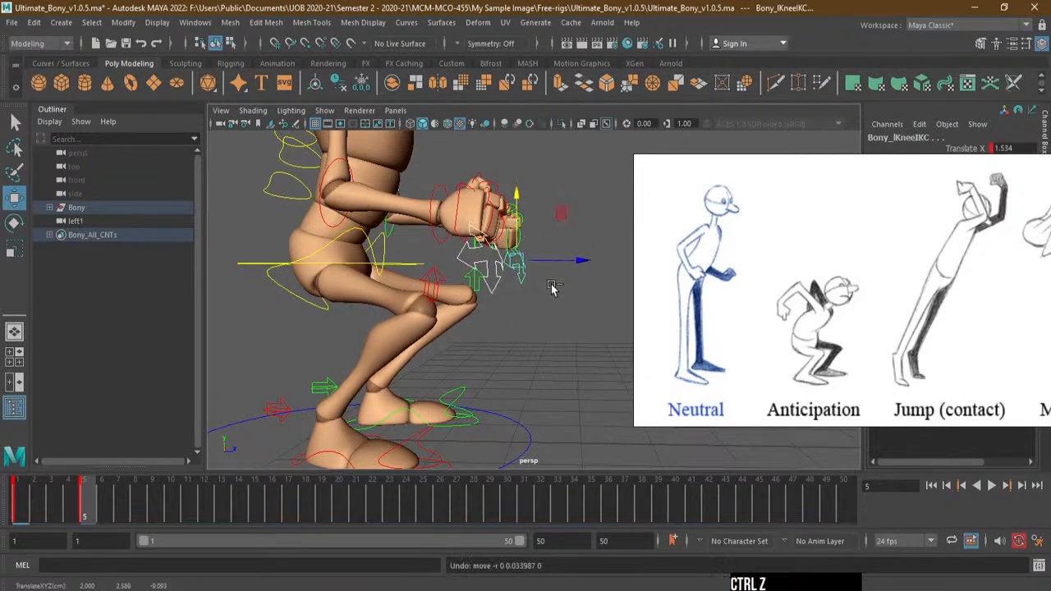
Rotate the lowest spine FK control around X to about -35.53 degrees and key it at frame 5
{"action": "left_click_drag", "start_coordinate": [564, 321], "coordinate": [351, 361], "text": "alt"}
{"action": "scroll", "coordinate": [407, 340], "scroll_direction": "up", "scroll_amount": 3, "text": "alt"}
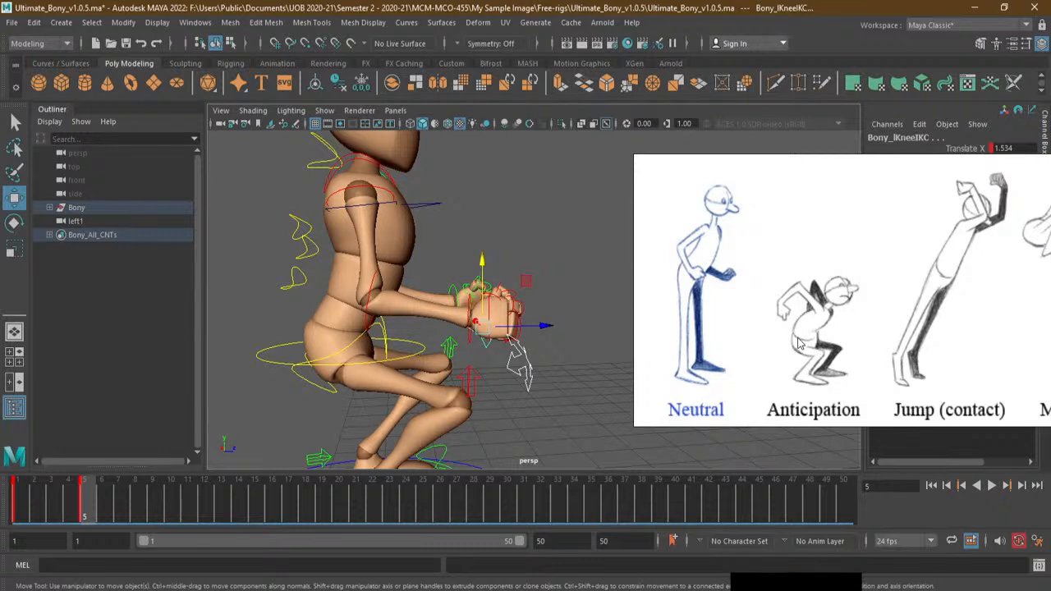
{"action": "left_click", "coordinate": [297, 283]}
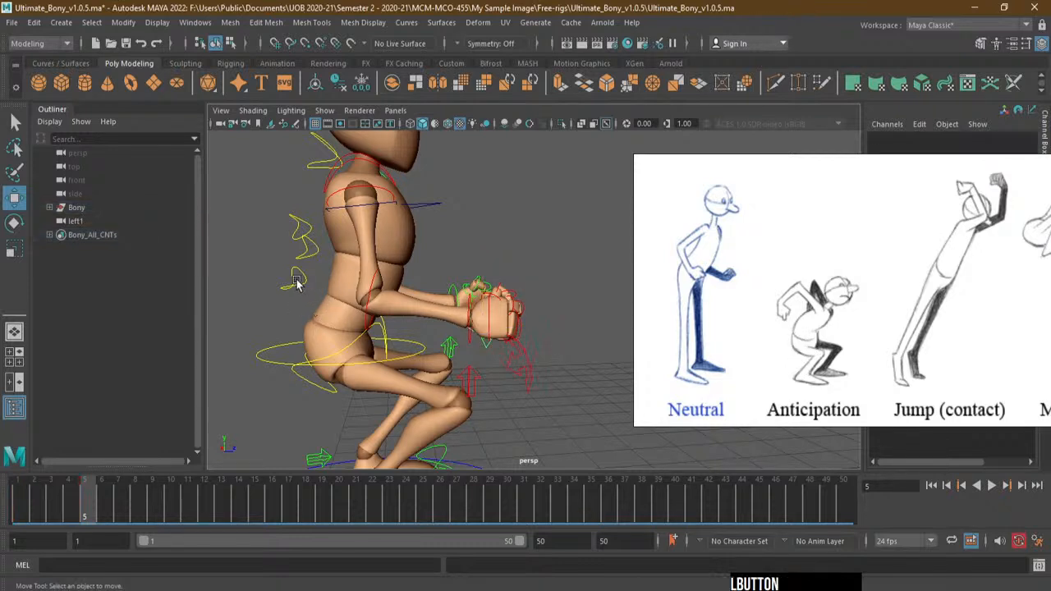
{"action": "left_click", "coordinate": [288, 285]}
{"action": "key", "text": "e"}
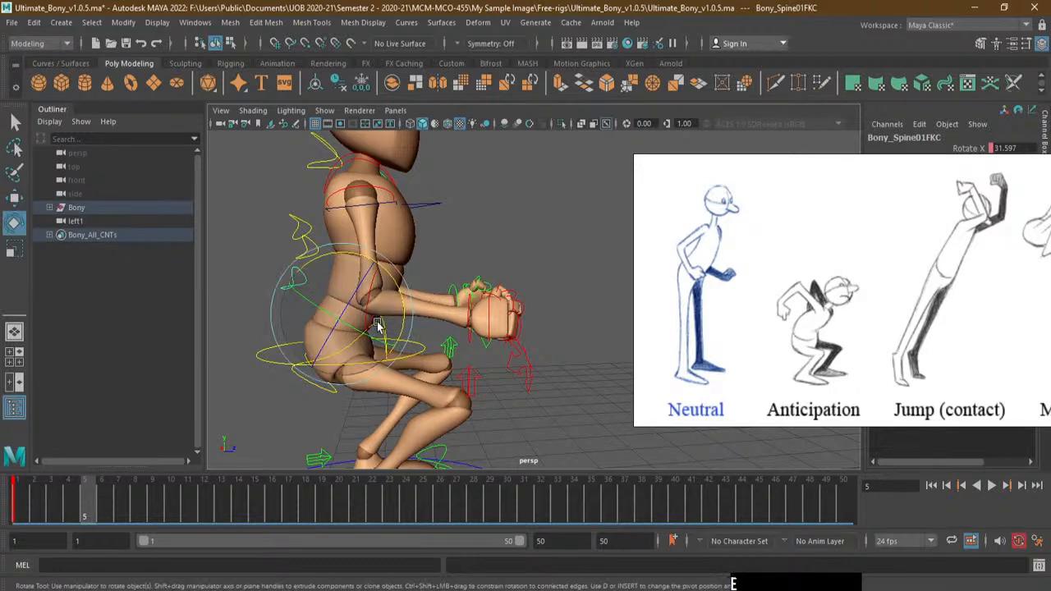
{"action": "left_click_drag", "start_coordinate": [406, 301], "coordinate": [367, 203]}
{"action": "key", "text": "s"}
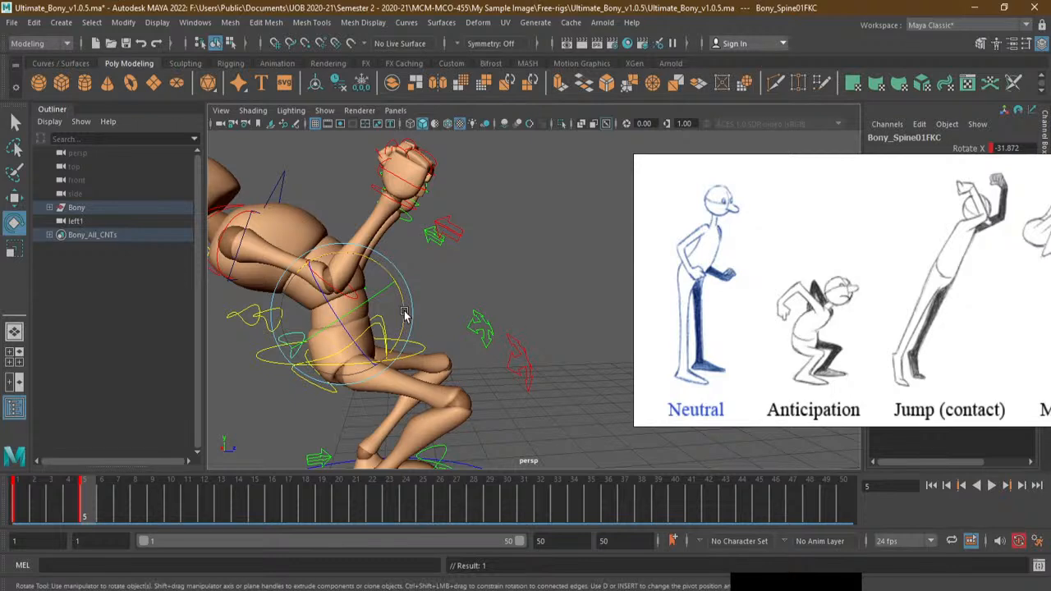
{"action": "left_click_drag", "start_coordinate": [404, 314], "coordinate": [406, 311]}
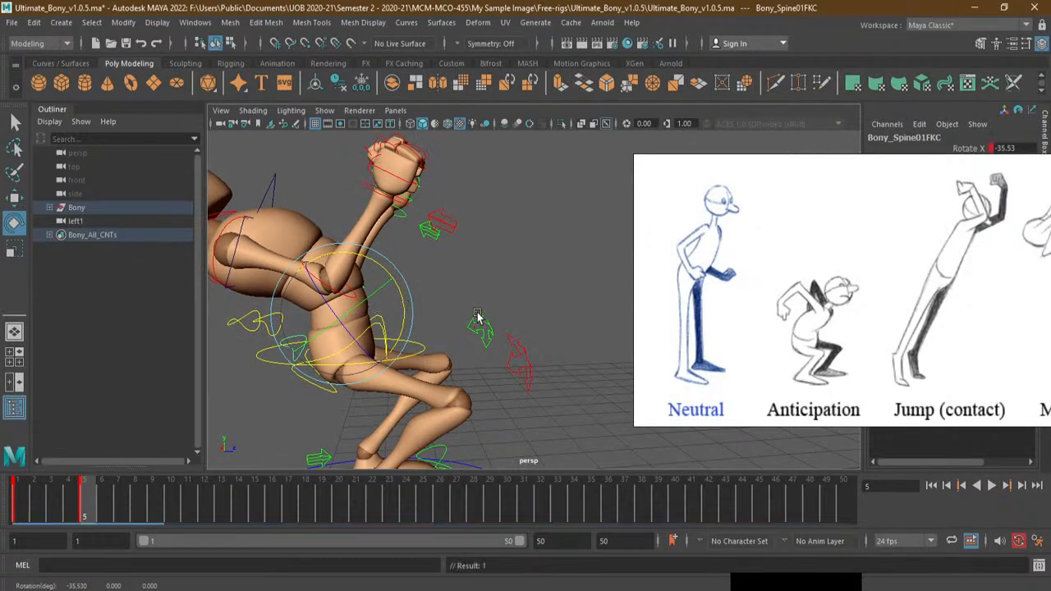
Rotate the second spine FK control around X to about 65.773 degrees and the third to about -4.184, curling the upper back forward
{"action": "middle_click_drag", "start_coordinate": [482, 321], "coordinate": [511, 305], "text": "alt"}
{"action": "left_click", "coordinate": [300, 327]}
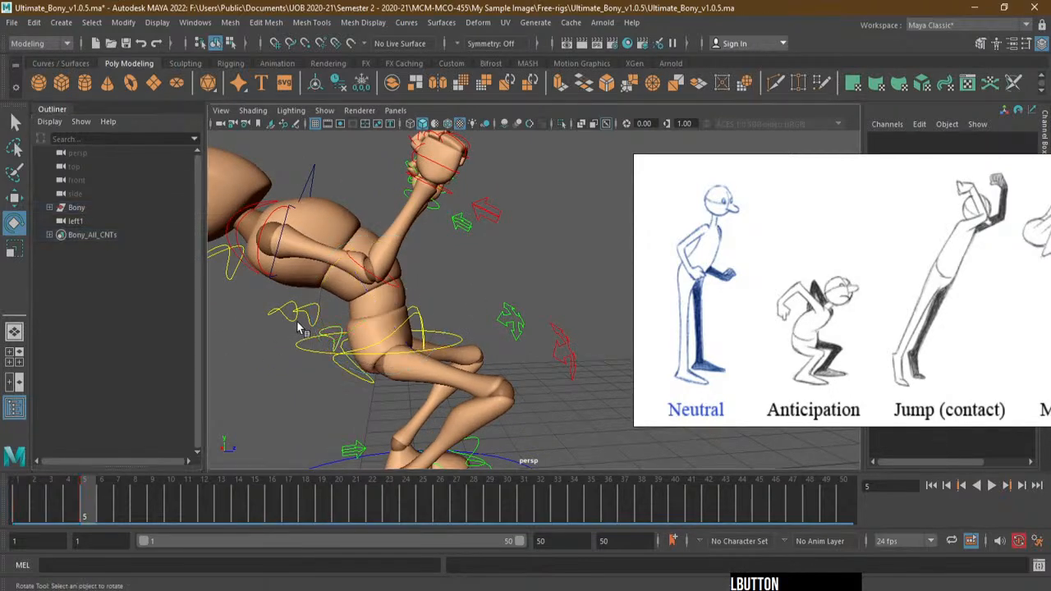
{"action": "left_click", "coordinate": [308, 320]}
{"action": "left_click_drag", "start_coordinate": [308, 319], "coordinate": [441, 322], "text": "alt"}
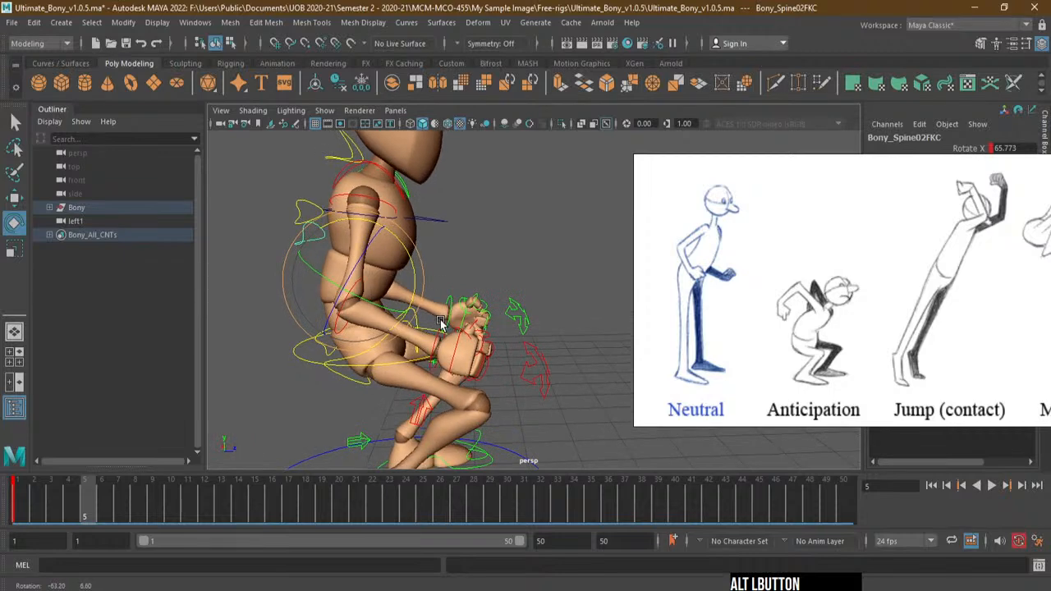
{"action": "key", "text": "s"}
{"action": "left_click_drag", "start_coordinate": [415, 282], "coordinate": [492, 253]}
{"action": "left_click", "coordinate": [438, 264]}
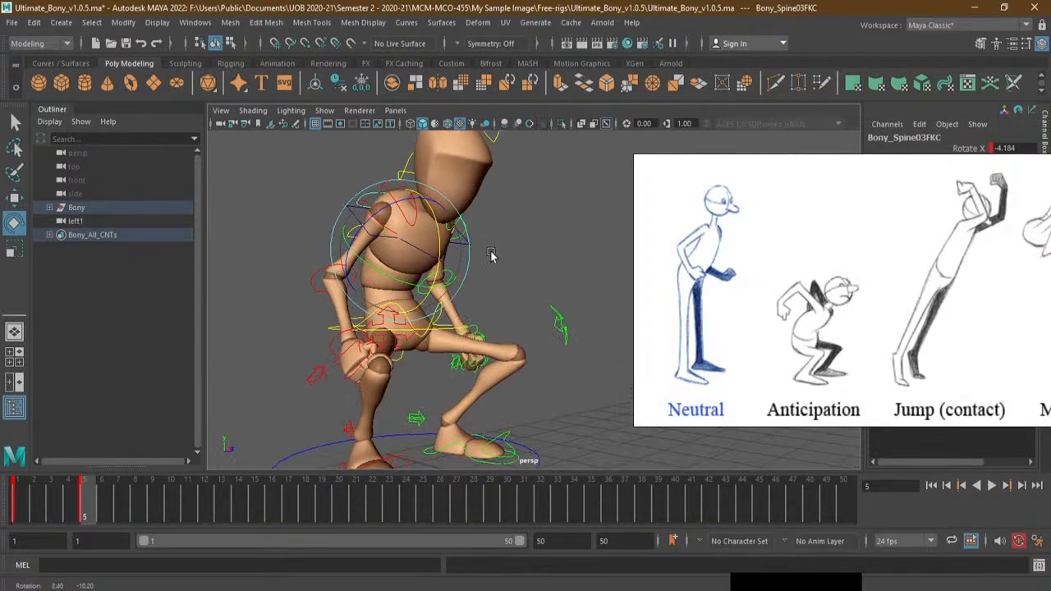
Rotate the neck control around X to about -21.723 degrees and the head control to about -28.74 so the face looks forward
{"action": "middle_click_drag", "start_coordinate": [492, 254], "coordinate": [507, 328], "text": "alt"}
{"action": "left_click_drag", "start_coordinate": [508, 329], "coordinate": [496, 255], "text": "alt"}
{"action": "left_click", "coordinate": [504, 244]}
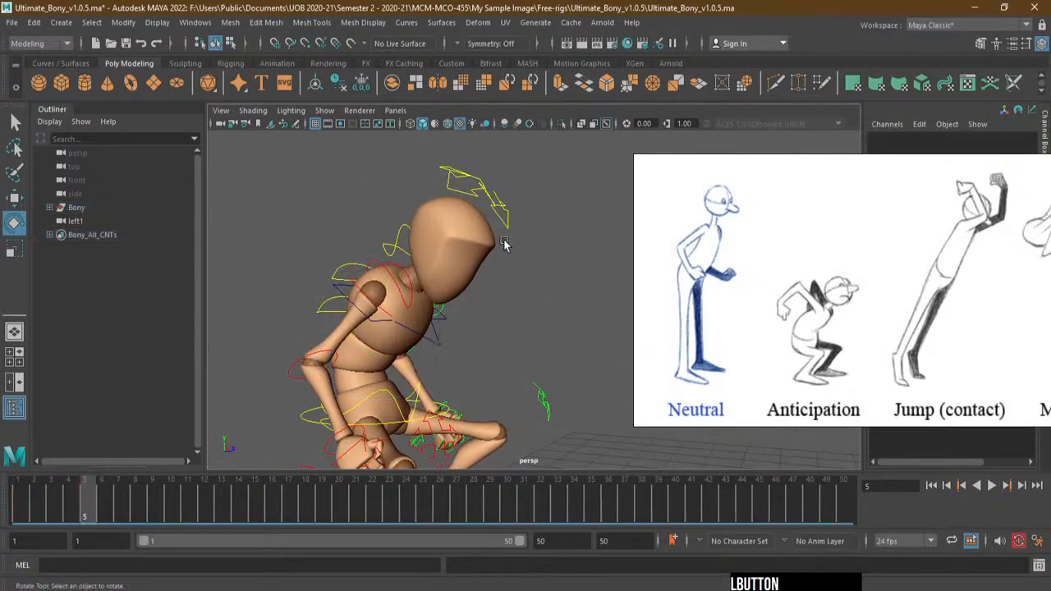
{"action": "left_click", "coordinate": [398, 237]}
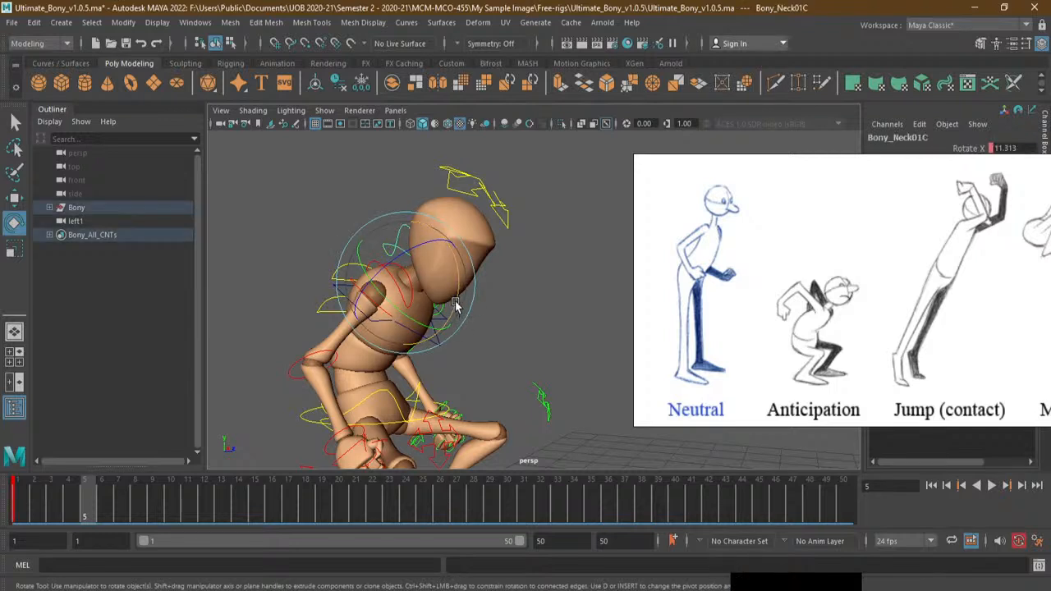
{"action": "mouse_move", "coordinate": [458, 303]}
{"action": "left_mouse_down"}
{"action": "mouse_move", "coordinate": [448, 275]}
{"action": "mouse_move", "coordinate": [420, 260]}
{"action": "mouse_move", "coordinate": [478, 263]}
{"action": "mouse_move", "coordinate": [446, 264]}
{"action": "mouse_move", "coordinate": [444, 286]}
{"action": "mouse_move", "coordinate": [457, 276]}
{"action": "mouse_move", "coordinate": [460, 286]}
{"action": "left_mouse_up"}
{"action": "left_click", "coordinate": [448, 176]}
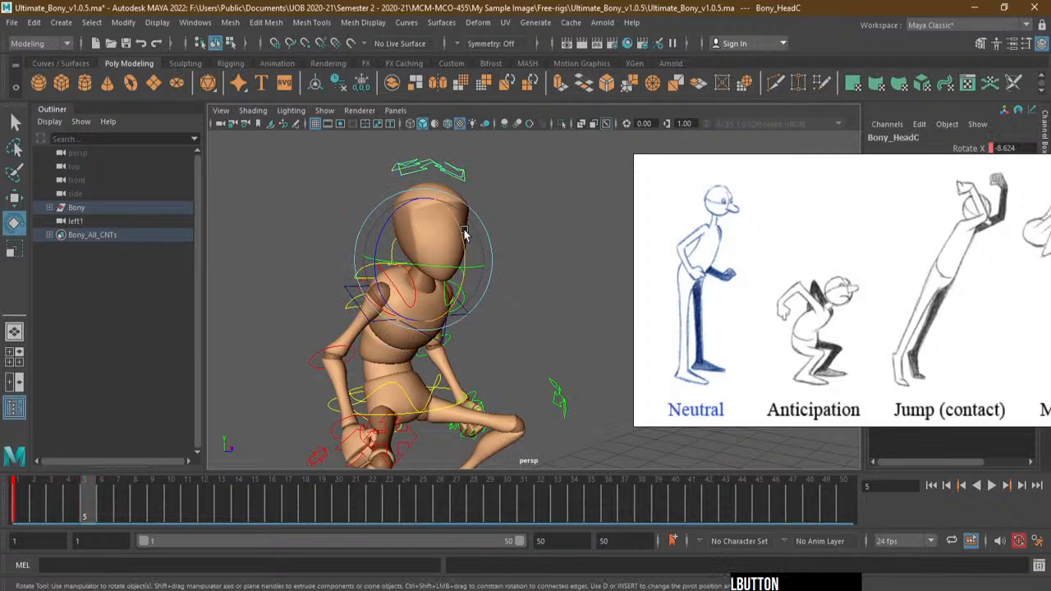
{"action": "left_click_drag", "start_coordinate": [462, 245], "coordinate": [483, 283]}
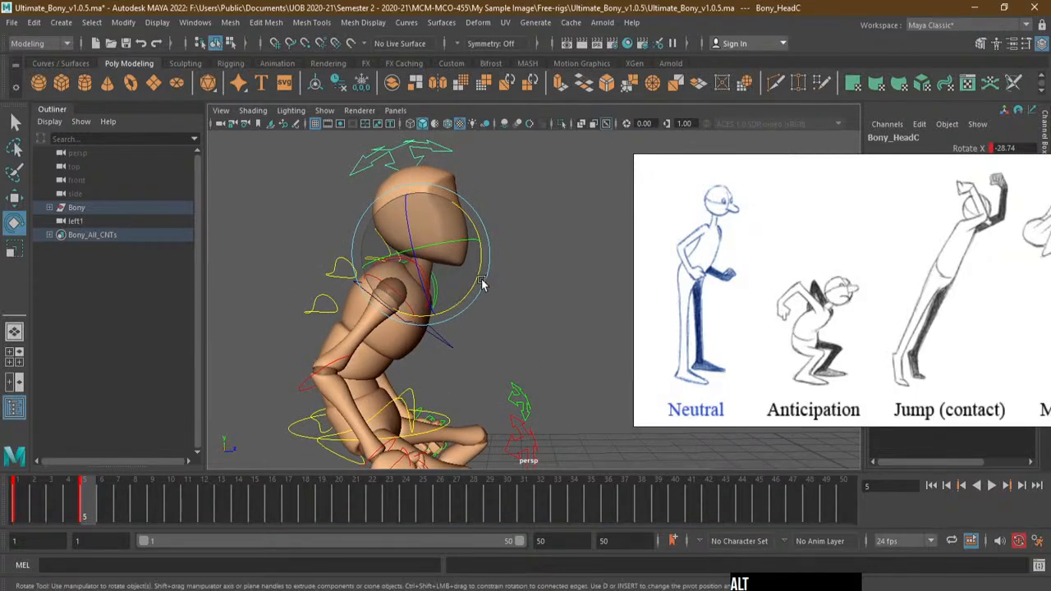
Select the IK control at the top of the spine and set the Move tool's axis orientation to Object
{"action": "left_click", "coordinate": [15, 197]}
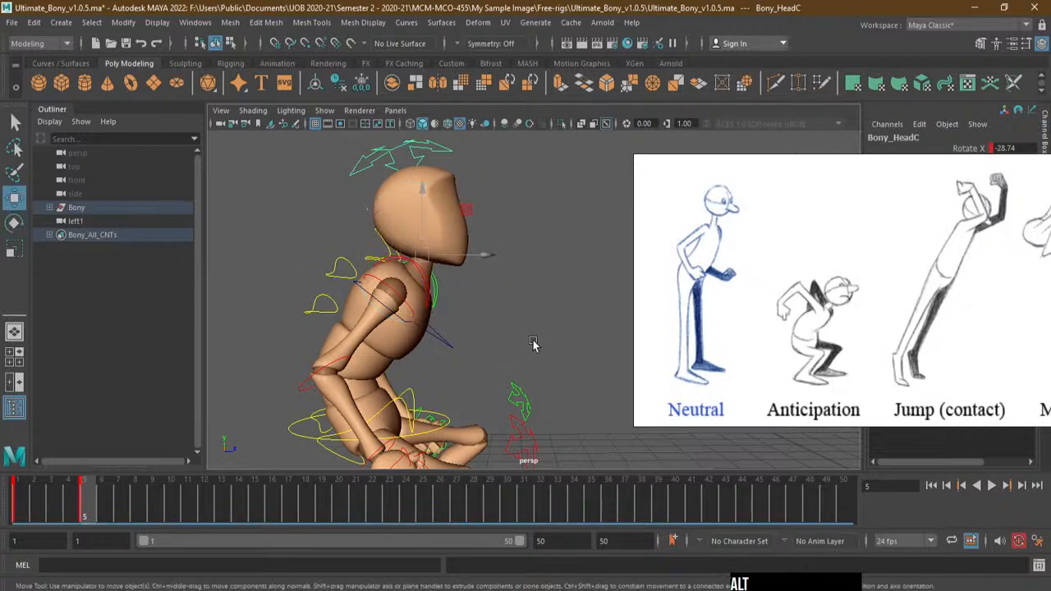
{"action": "left_click_drag", "start_coordinate": [534, 340], "coordinate": [488, 323], "text": "alt"}
{"action": "left_click", "coordinate": [413, 265]}
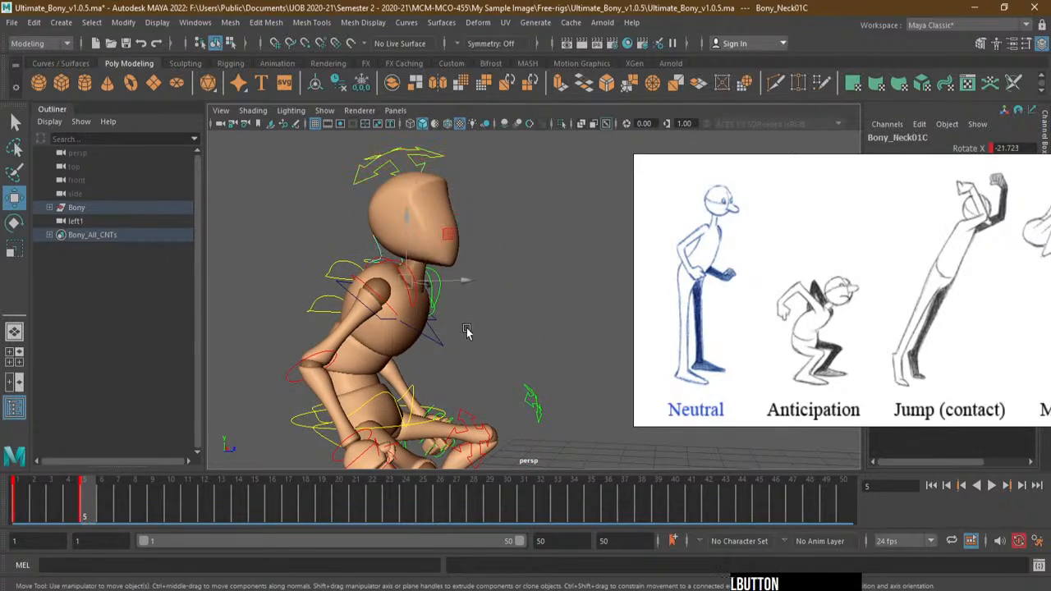
{"action": "left_click", "coordinate": [441, 349]}
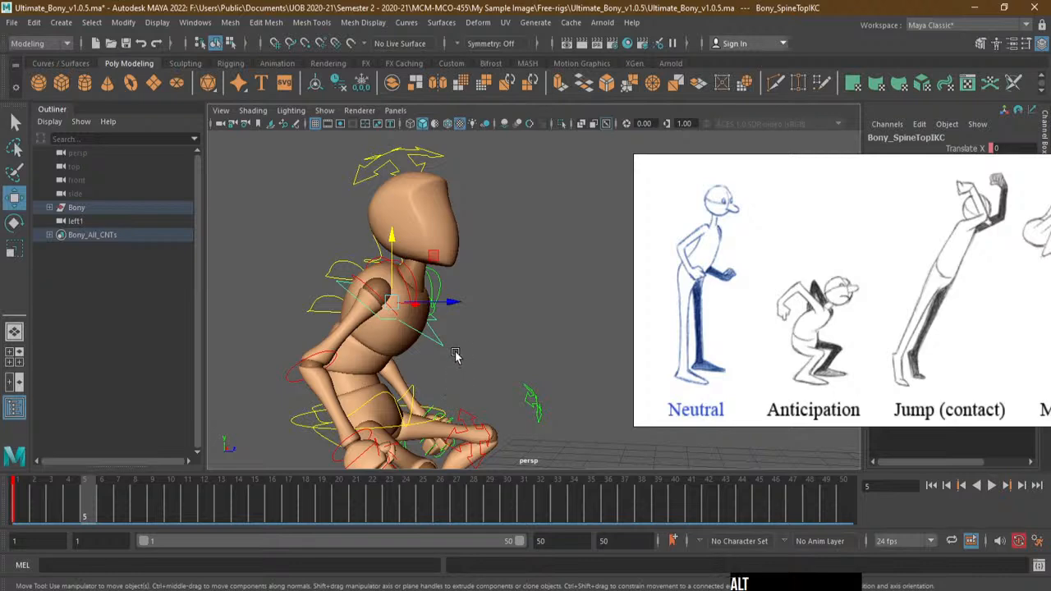
{"action": "left_click_drag", "start_coordinate": [456, 357], "coordinate": [501, 338], "text": "alt"}
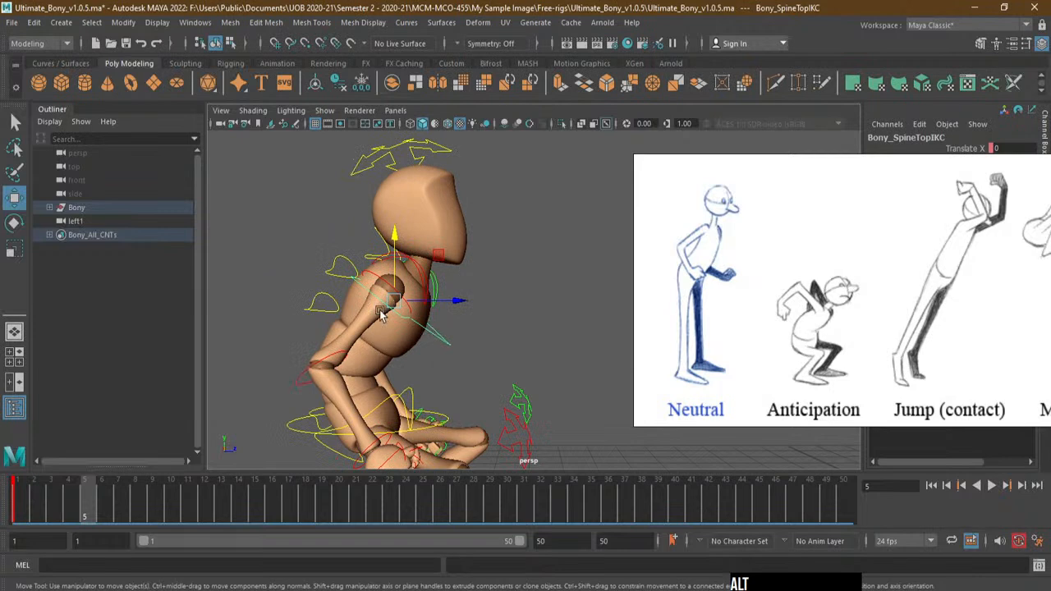
{"action": "double_click", "coordinate": [14, 199]}
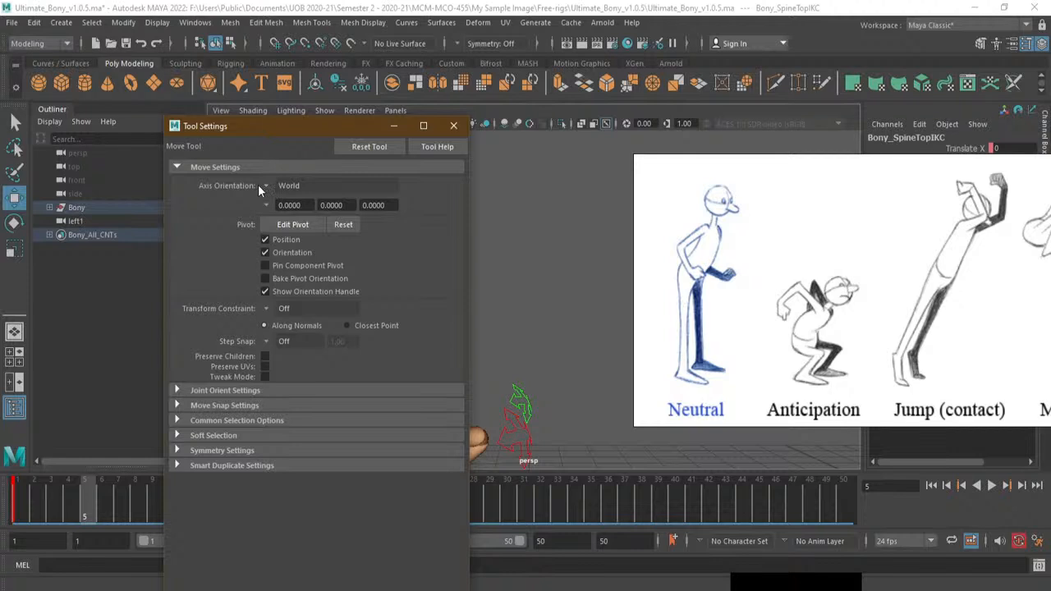
{"action": "left_click", "coordinate": [258, 187]}
{"action": "left_click", "coordinate": [263, 186]}
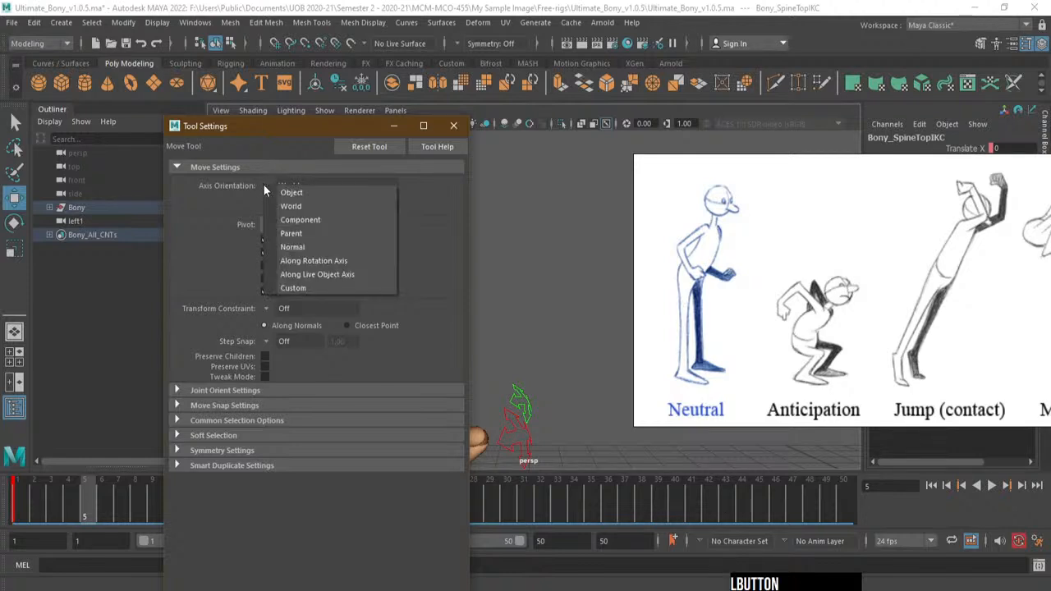
{"action": "left_click", "coordinate": [315, 193]}
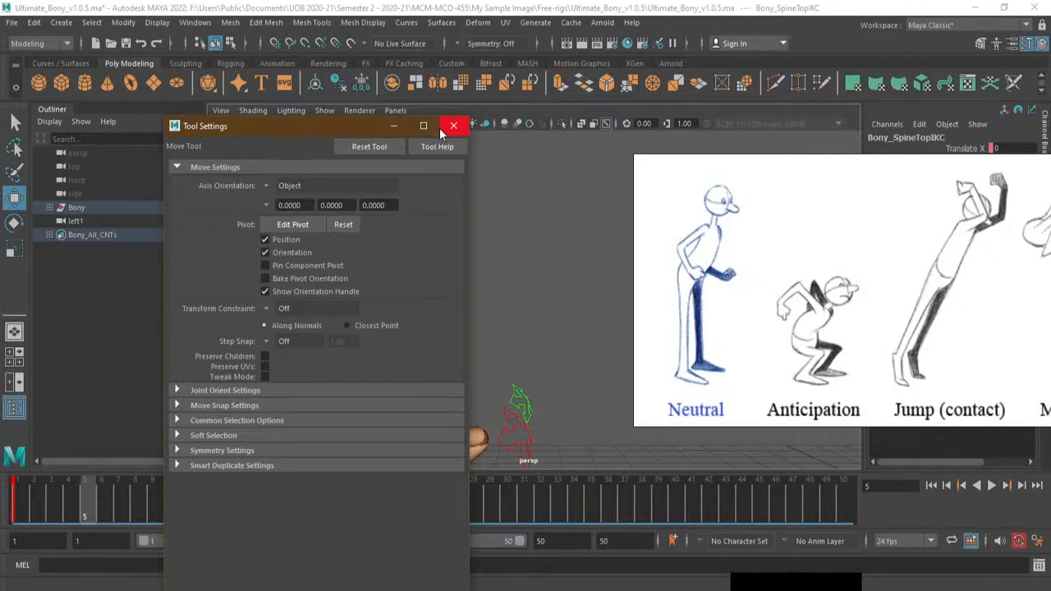
{"action": "left_click", "coordinate": [393, 128]}
Adjust the top spine IK control along its own Y axis, key it at frame 5, and return the Move tool's axis orientation to World
{"action": "left_click_drag", "start_coordinate": [493, 294], "coordinate": [432, 260], "text": "alt"}
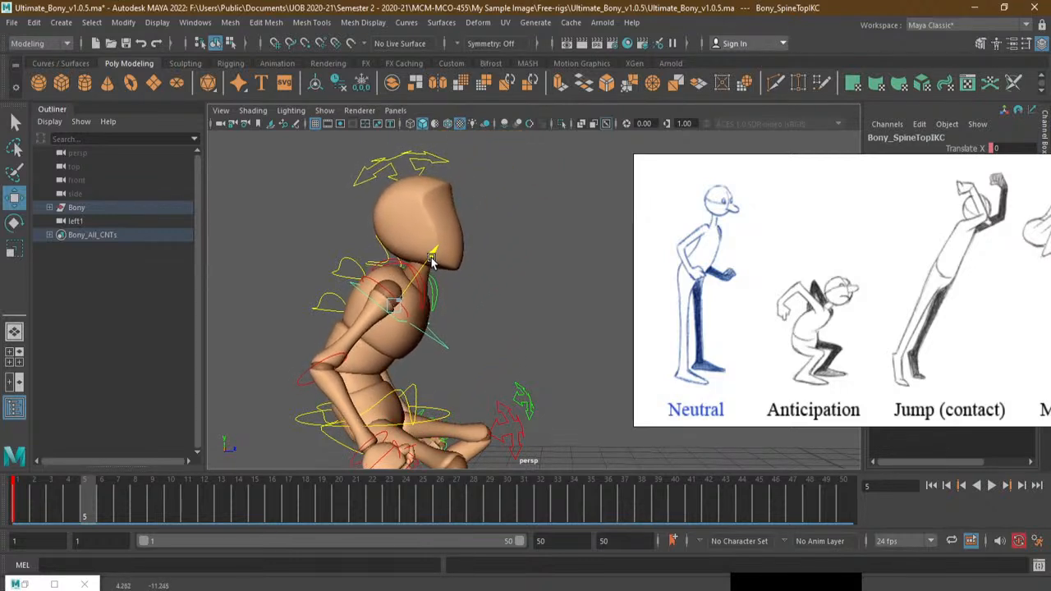
{"action": "key", "text": "s"}
{"action": "double_click", "coordinate": [14, 197]}
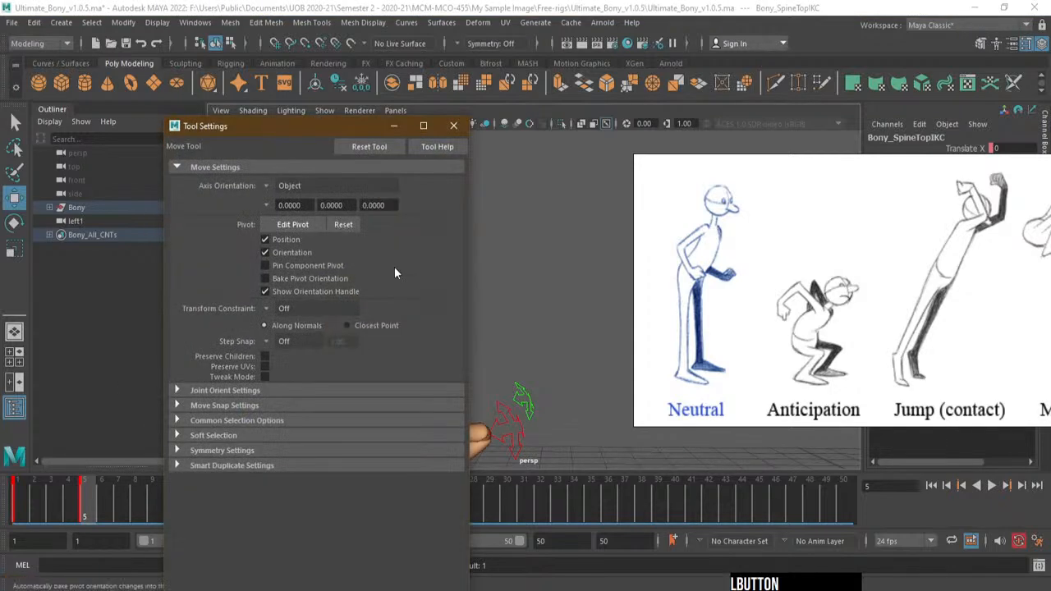
{"action": "left_click", "coordinate": [279, 190]}
{"action": "left_click", "coordinate": [324, 208]}
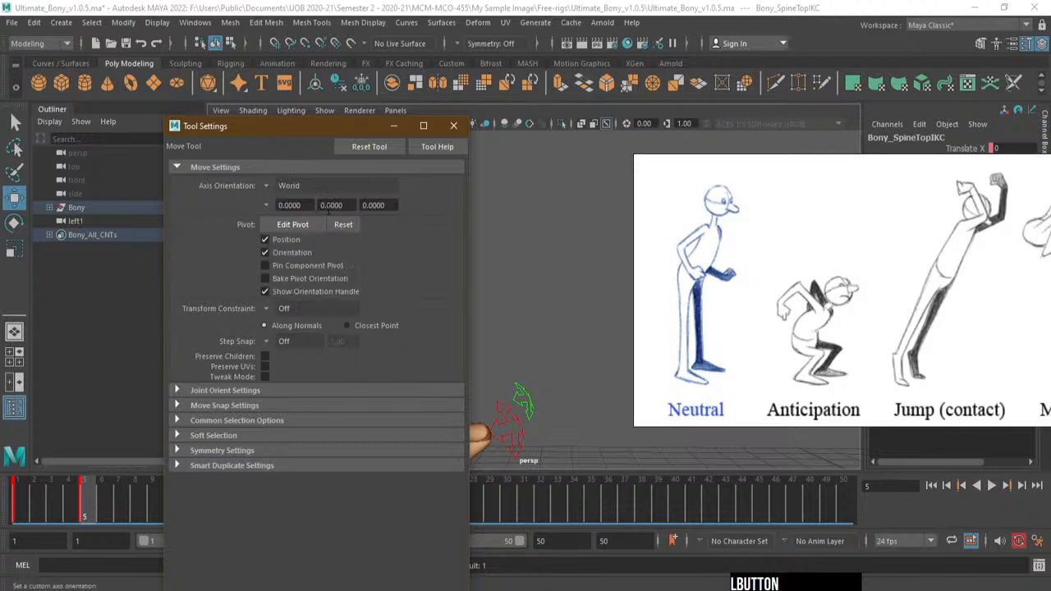
{"action": "left_click", "coordinate": [454, 126]}
Select the character's right shoulder FK control
{"action": "left_click_drag", "start_coordinate": [537, 364], "coordinate": [362, 366], "text": "alt"}
{"action": "scroll", "coordinate": [348, 353], "scroll_direction": "up", "scroll_amount": 5, "text": "alt"}
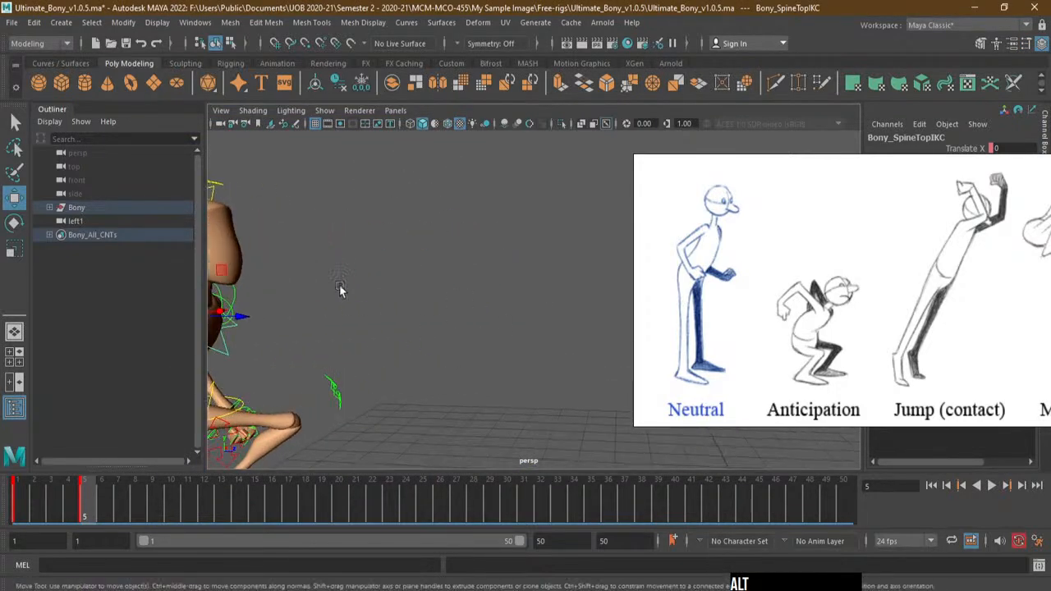
{"action": "middle_click_drag", "start_coordinate": [369, 290], "coordinate": [662, 296], "text": "alt"}
{"action": "left_click_drag", "start_coordinate": [655, 300], "coordinate": [399, 349], "text": "alt"}
{"action": "right_click_drag", "start_coordinate": [444, 319], "coordinate": [608, 254], "text": "alt"}
{"action": "left_click_drag", "start_coordinate": [353, 302], "coordinate": [604, 286], "text": "alt"}
{"action": "middle_click_drag", "start_coordinate": [603, 286], "coordinate": [570, 287], "text": "alt"}
{"action": "left_click", "coordinate": [293, 310]}
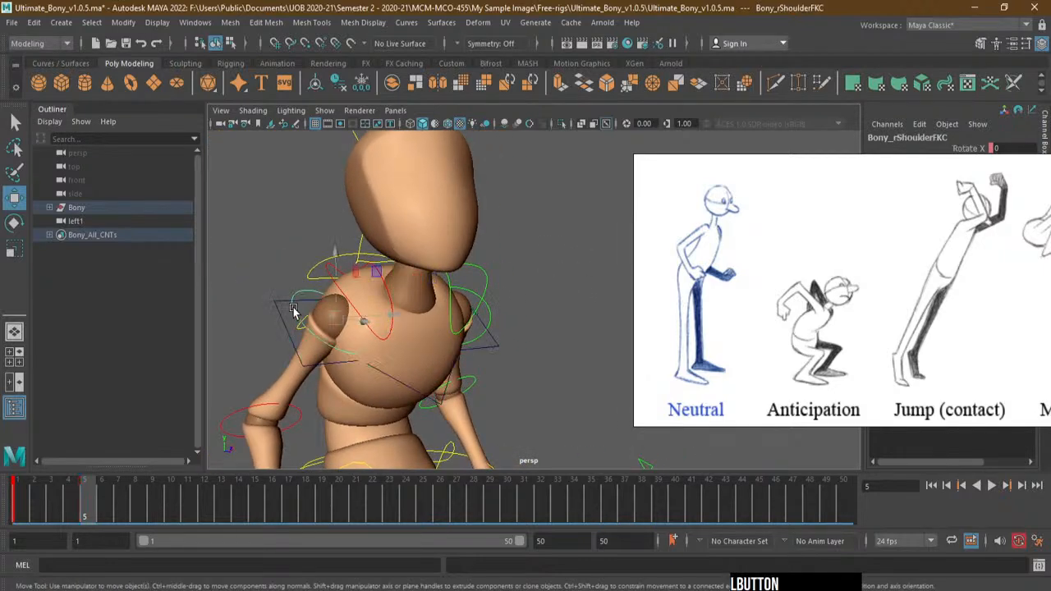
{"action": "left_click_drag", "start_coordinate": [541, 347], "coordinate": [489, 307], "text": "alt"}
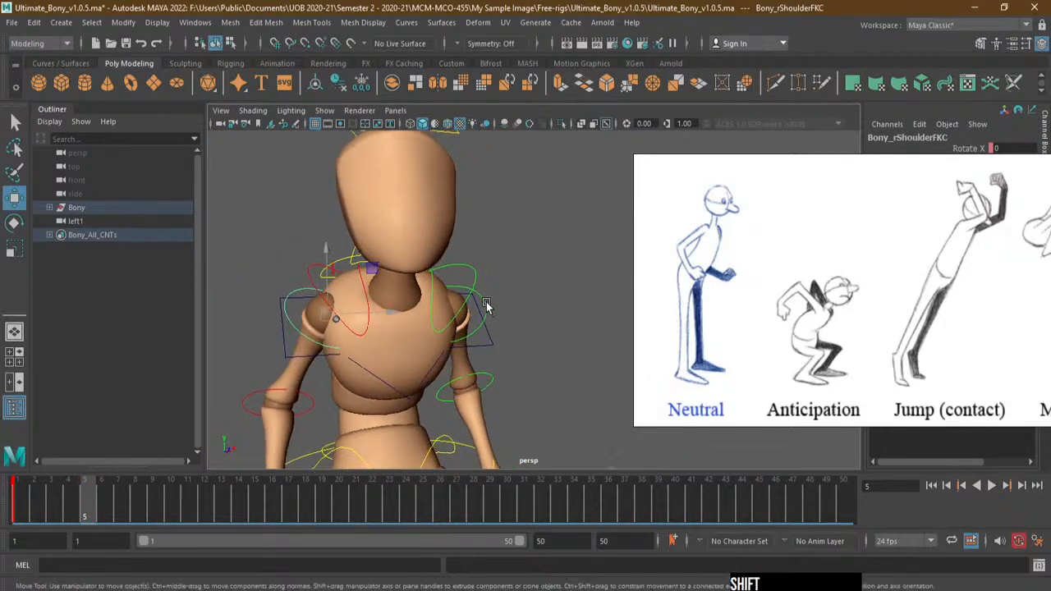
{"action": "left_click", "coordinate": [484, 304], "text": "shift"}
{"action": "left_click", "coordinate": [487, 306], "text": "shift"}
{"action": "key", "text": "e"}
{"action": "left_click_drag", "start_coordinate": [348, 320], "coordinate": [353, 330]}
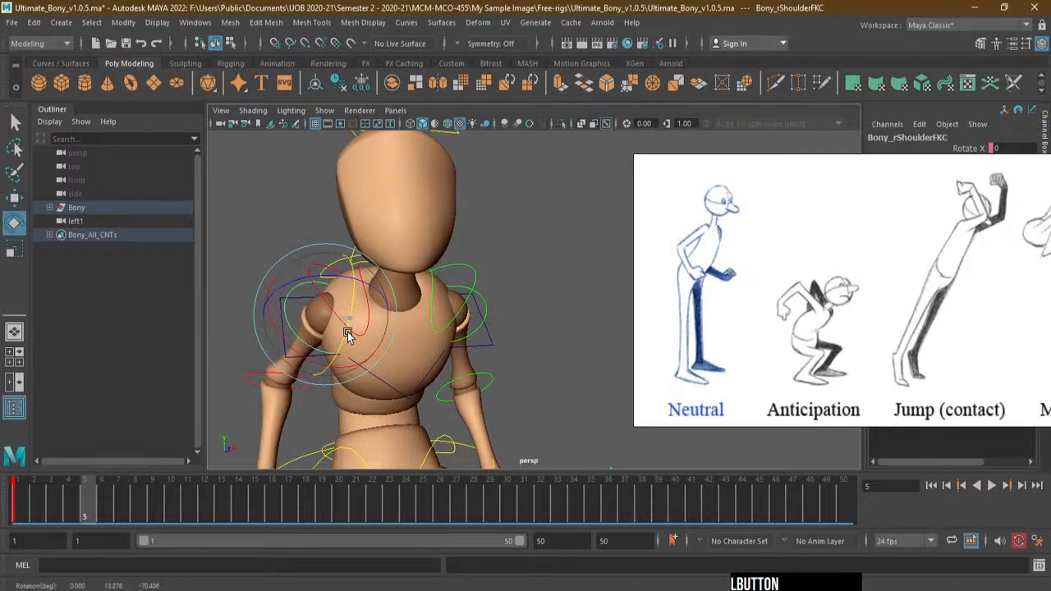
{"action": "key", "text": "ctrl+z"}
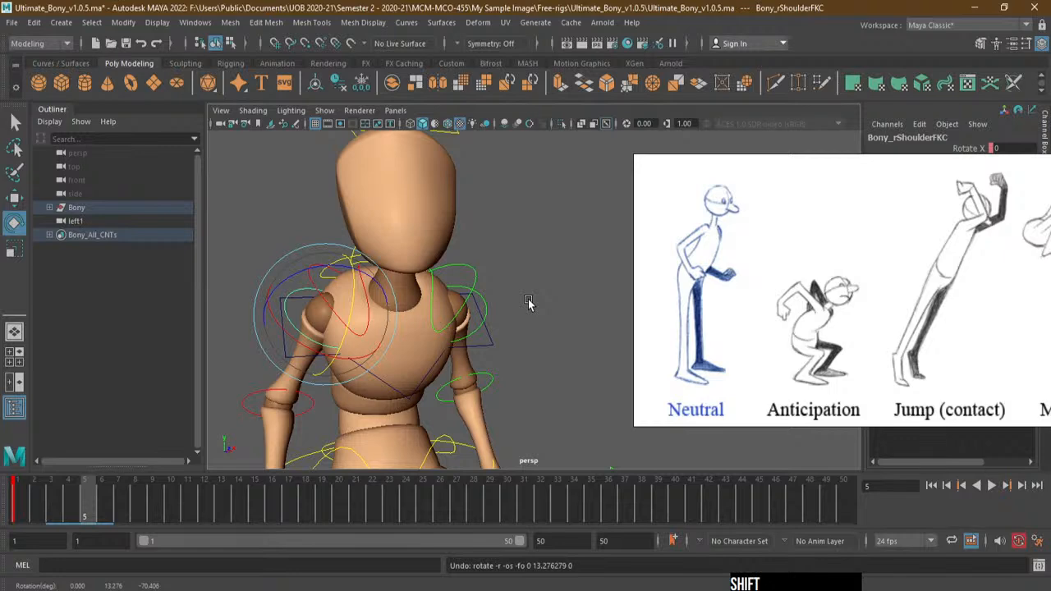
Rotate the right and left shoulder FK controls together to about 85.349 in X, swinging both arms behind the body, and key them at frame 5
{"action": "left_click", "coordinate": [487, 307], "text": "shift"}
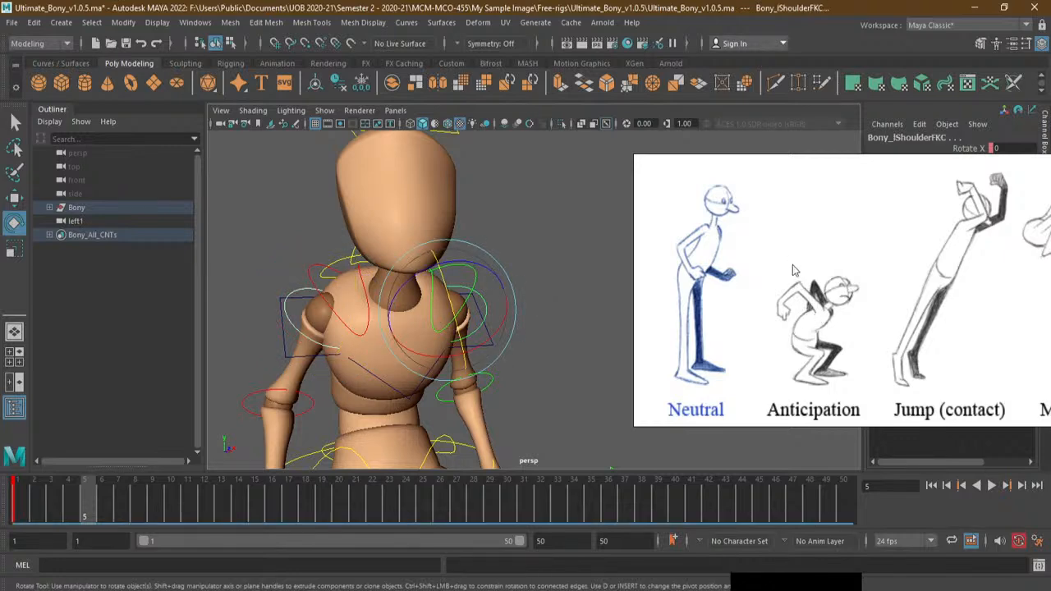
{"action": "left_click_drag", "start_coordinate": [507, 306], "coordinate": [524, 286], "text": "alt"}
{"action": "key", "text": "s"}
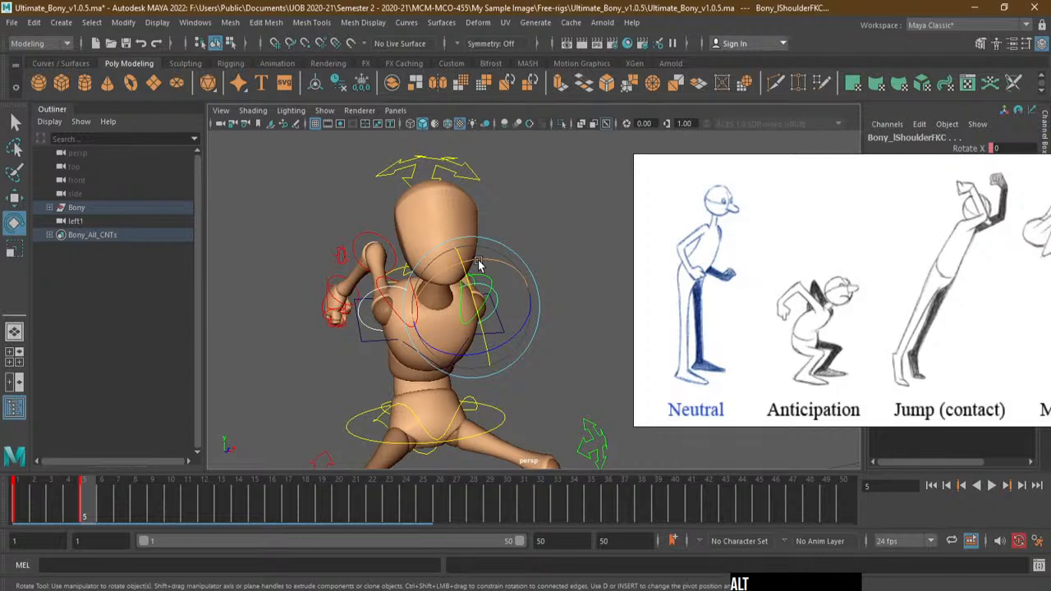
{"action": "left_click_drag", "start_coordinate": [478, 259], "coordinate": [473, 258]}
{"action": "left_click_drag", "start_coordinate": [503, 260], "coordinate": [464, 329], "text": "alt"}
{"action": "key", "text": "s"}
{"action": "left_click_drag", "start_coordinate": [394, 349], "coordinate": [427, 345], "text": "alt"}
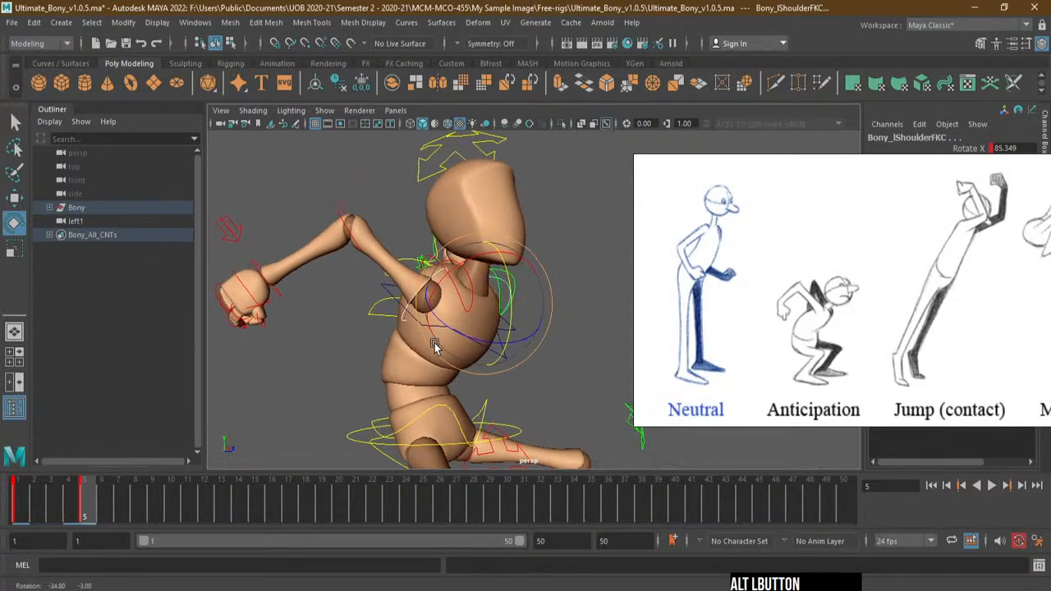
Rotate both elbow FK controls together so the forearms bend downward behind the body, and key them at frame 5
{"action": "left_click_drag", "start_coordinate": [370, 175], "coordinate": [311, 217]}
{"action": "left_click_drag", "start_coordinate": [587, 250], "coordinate": [527, 248], "text": "alt"}
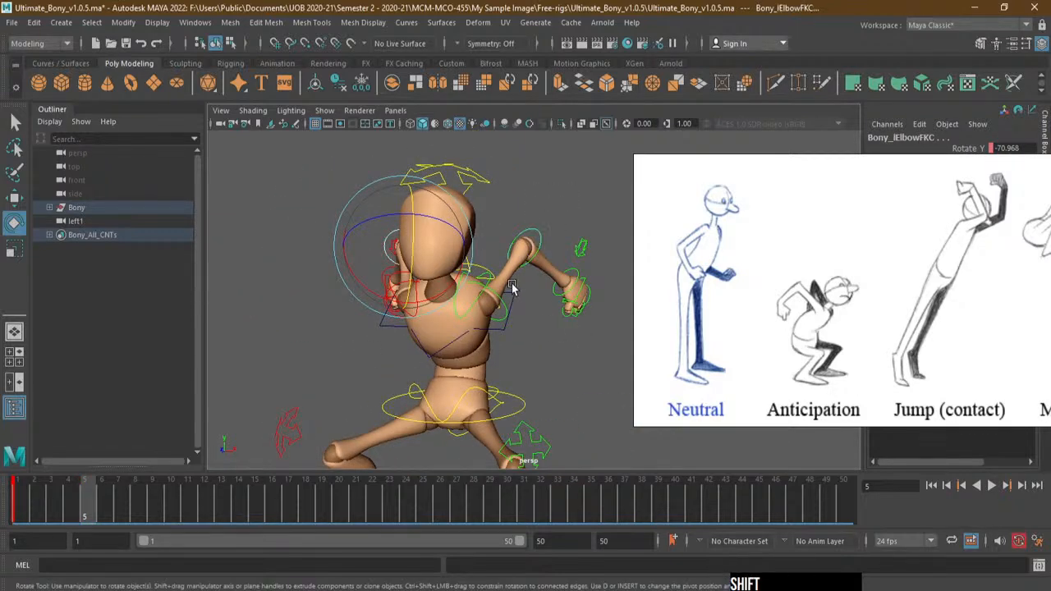
{"action": "left_click_drag", "start_coordinate": [512, 283], "coordinate": [552, 285], "text": "alt"}
{"action": "left_click_drag", "start_coordinate": [383, 248], "coordinate": [466, 294]}
{"action": "key", "text": "s"}
Rotate both wrist FK controls to about -1.328, -29.054 and 7.832 in X, Y and Z, and clear the selection
{"action": "left_click", "coordinate": [297, 326]}
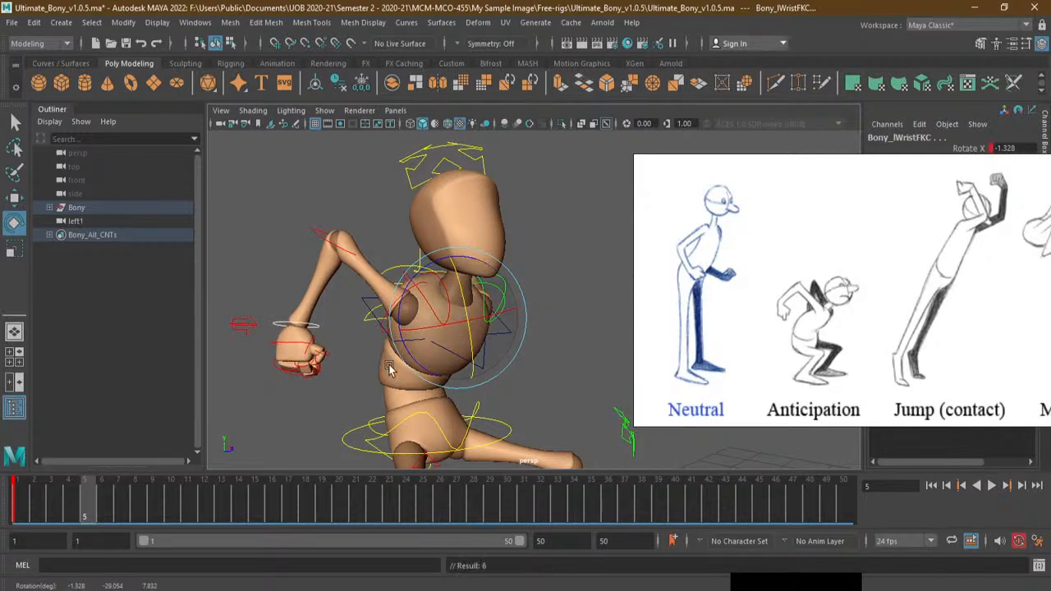
{"action": "left_click", "coordinate": [462, 380]}
{"action": "scroll", "coordinate": [461, 380], "scroll_direction": "down", "scroll_amount": 5, "text": "alt"}
{"action": "mouse_move", "coordinate": [462, 380]}
{"action": "left_mouse_down", "text": "alt"}
{"action": "mouse_move", "coordinate": [444, 383]}
{"action": "mouse_move", "coordinate": [484, 386]}
{"action": "mouse_move", "coordinate": [472, 390]}
{"action": "left_mouse_up", "text": "alt"}
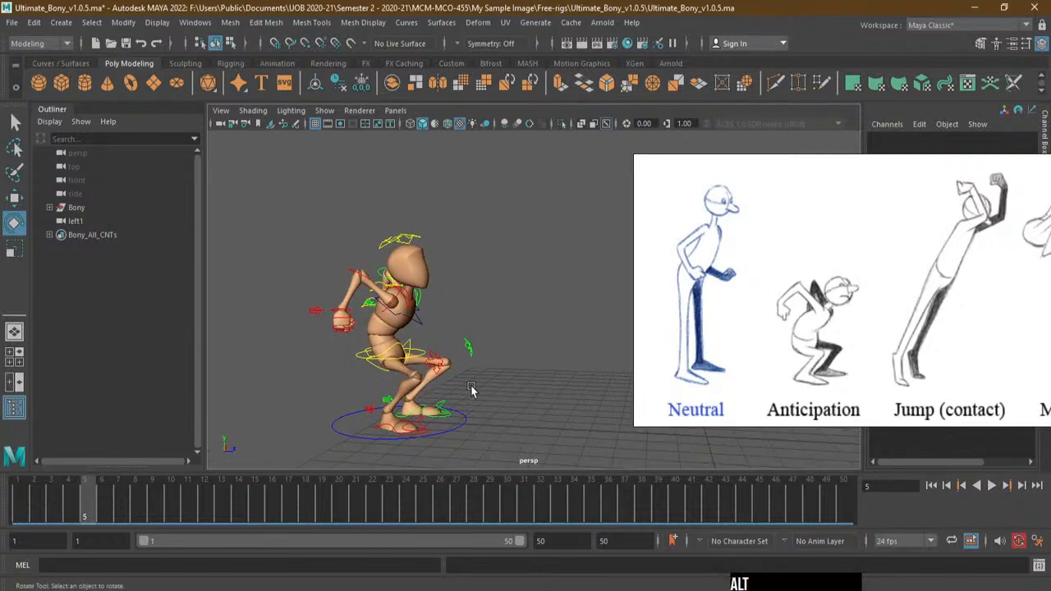
Select all of the character's rig controls and key the whole crouch pose at frame 5
{"action": "left_click", "coordinate": [14, 124]}
{"action": "left_click_drag", "start_coordinate": [284, 184], "coordinate": [533, 466]}
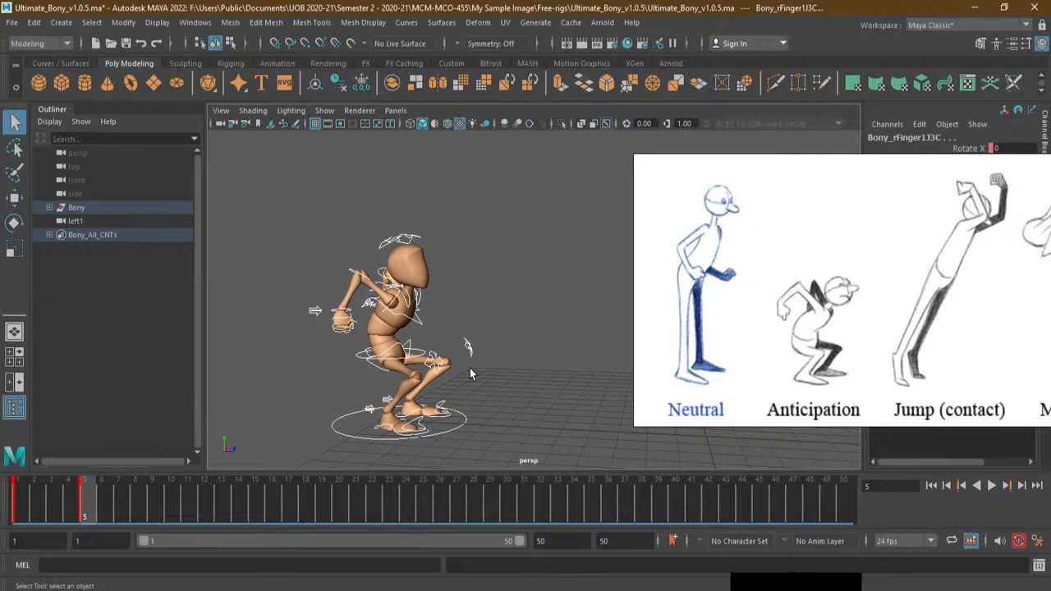
{"action": "key", "text": "s"}
Scrub back to frame 1 and open the Graph Editor for all the selected controls
{"action": "mouse_move", "coordinate": [84, 498]}
{"action": "left_mouse_down"}
{"action": "mouse_move", "coordinate": [18, 505]}
{"action": "mouse_move", "coordinate": [100, 512]}
{"action": "left_mouse_up"}
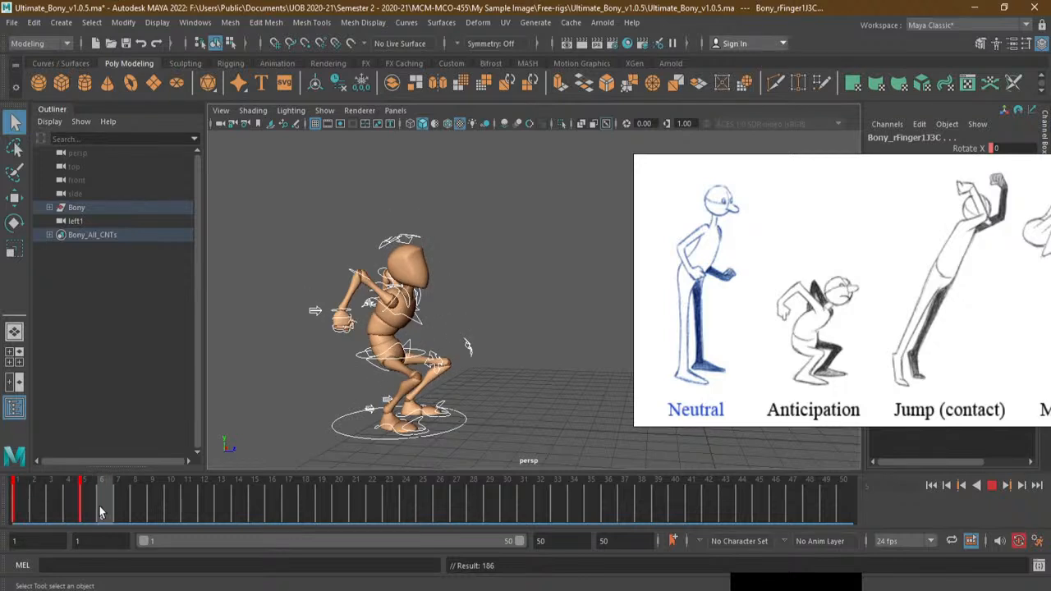
{"action": "left_click_drag", "start_coordinate": [94, 505], "coordinate": [17, 516]}
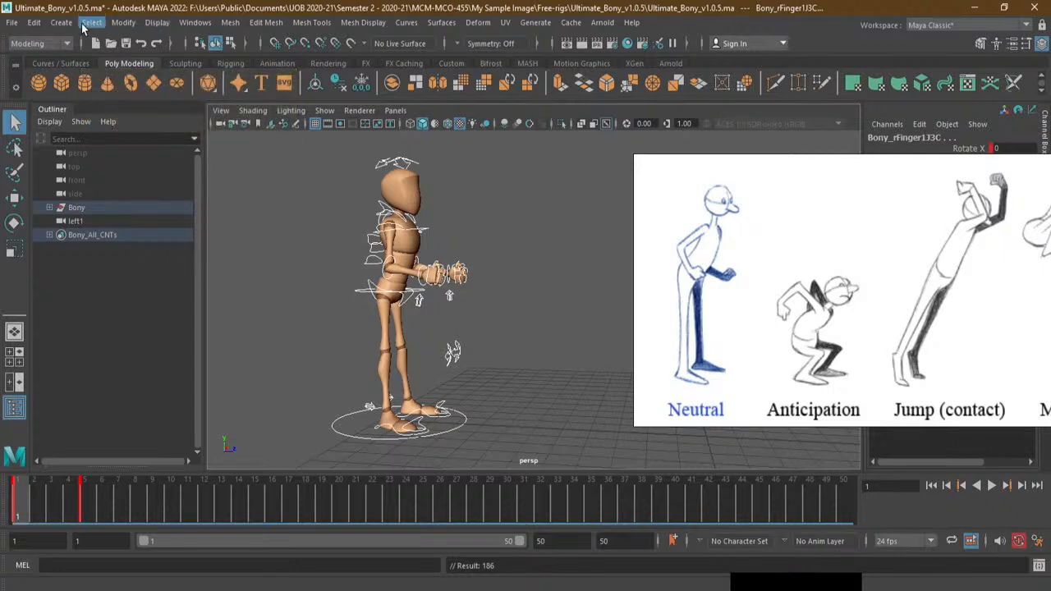
{"action": "left_click", "coordinate": [200, 25]}
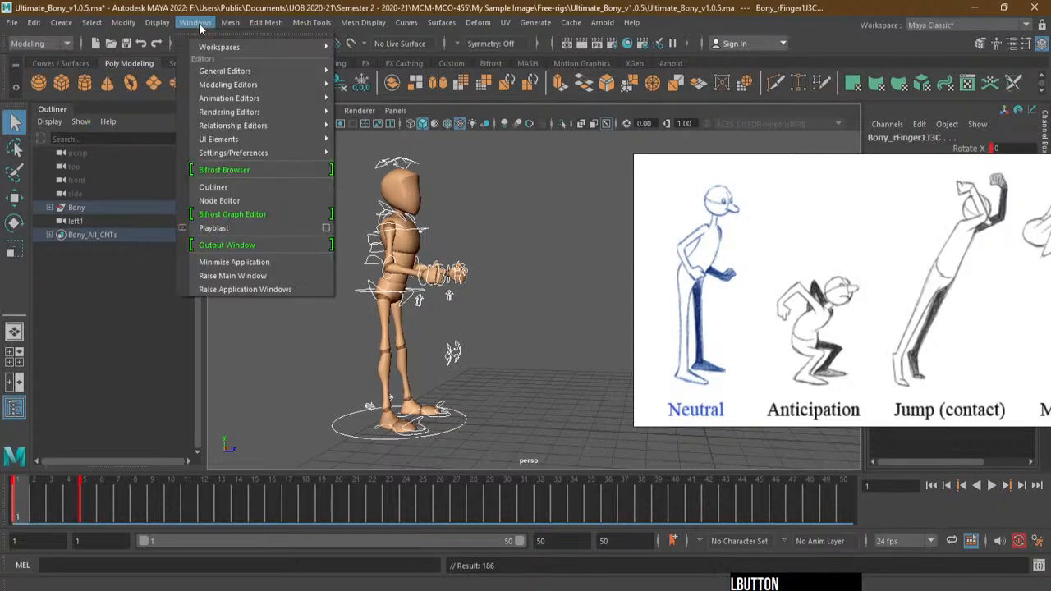
{"action": "mouse_move", "coordinate": [271, 102]}
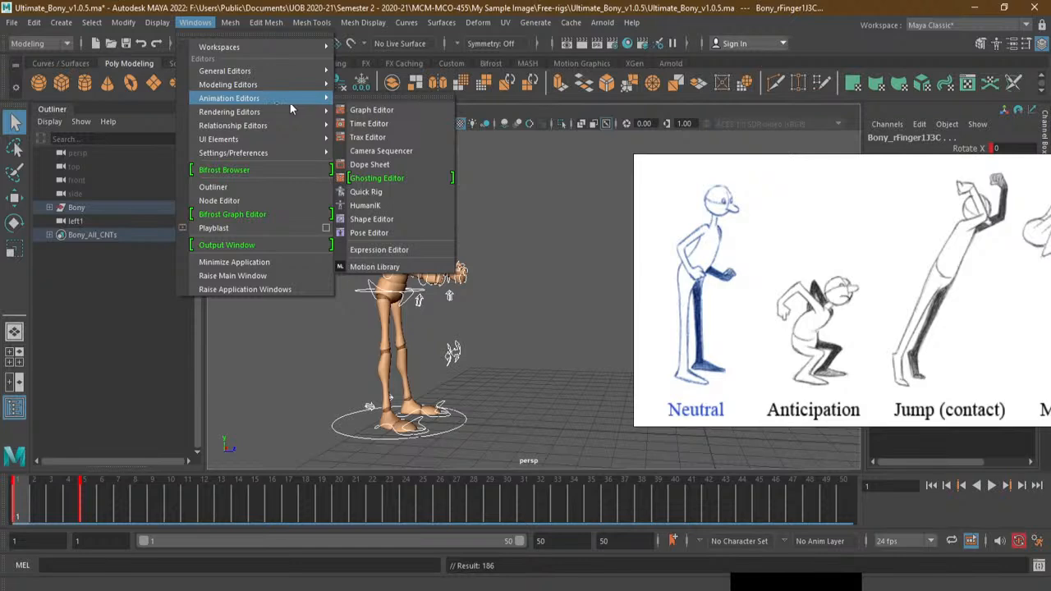
{"action": "left_click", "coordinate": [412, 109]}
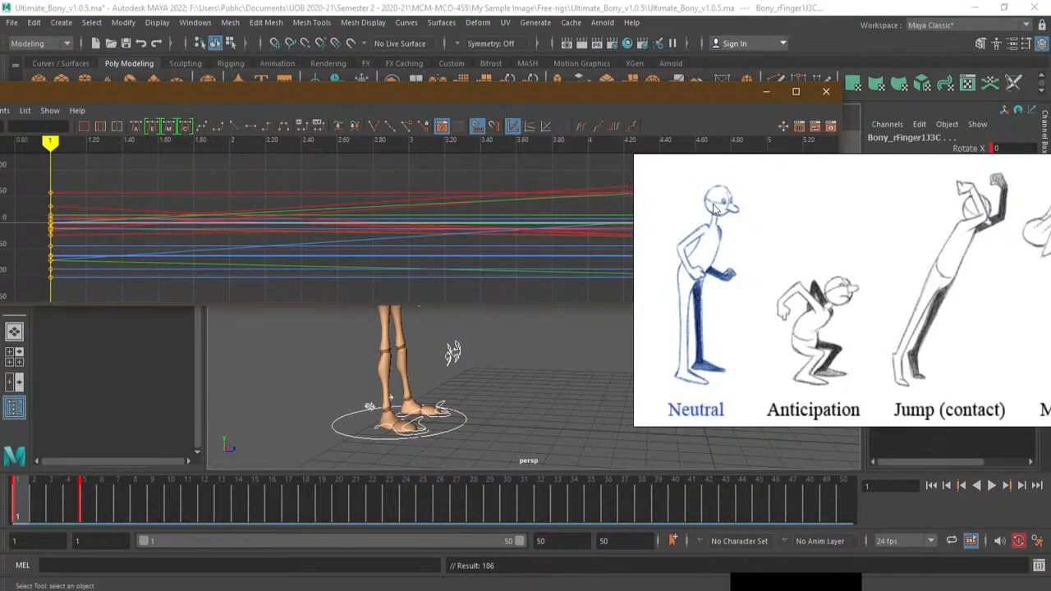
{"action": "left_click_drag", "start_coordinate": [495, 101], "coordinate": [630, 88]}
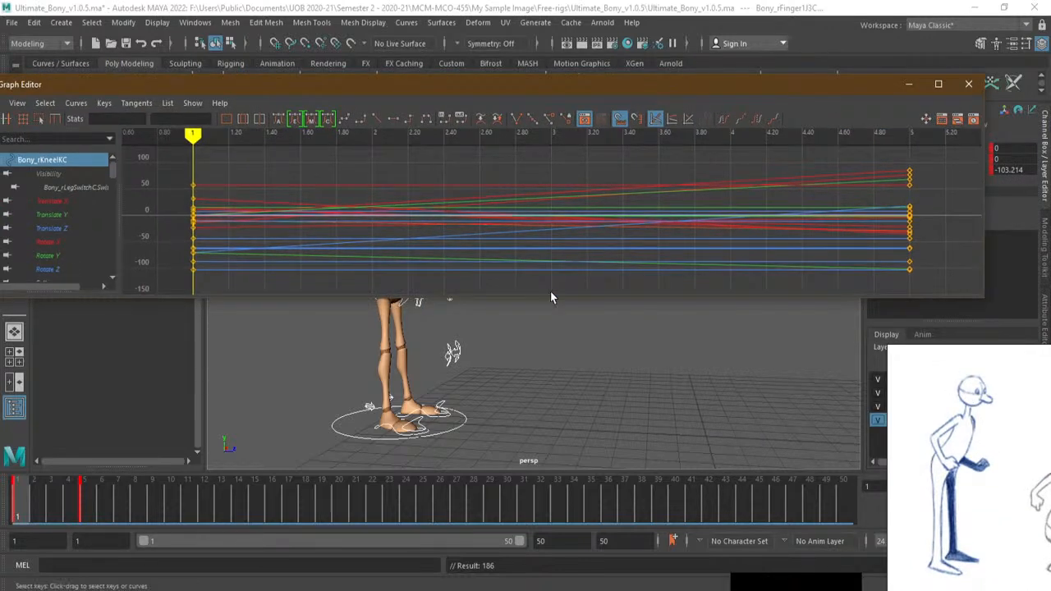
Apply stepped tangents to all the animation curves and scrub between frames 1 and 5 to check the pose change
{"action": "right_click_drag", "start_coordinate": [526, 370], "coordinate": [505, 427], "text": "alt"}
{"action": "middle_click_drag", "start_coordinate": [505, 428], "coordinate": [492, 392], "text": "alt"}
{"action": "right_click_drag", "start_coordinate": [492, 392], "coordinate": [420, 388], "text": "alt"}
{"action": "middle_click_drag", "start_coordinate": [472, 360], "coordinate": [472, 380], "text": "alt"}
{"action": "left_click_drag", "start_coordinate": [298, 312], "coordinate": [509, 480]}
{"action": "left_click_drag", "start_coordinate": [308, 85], "coordinate": [341, 69]}
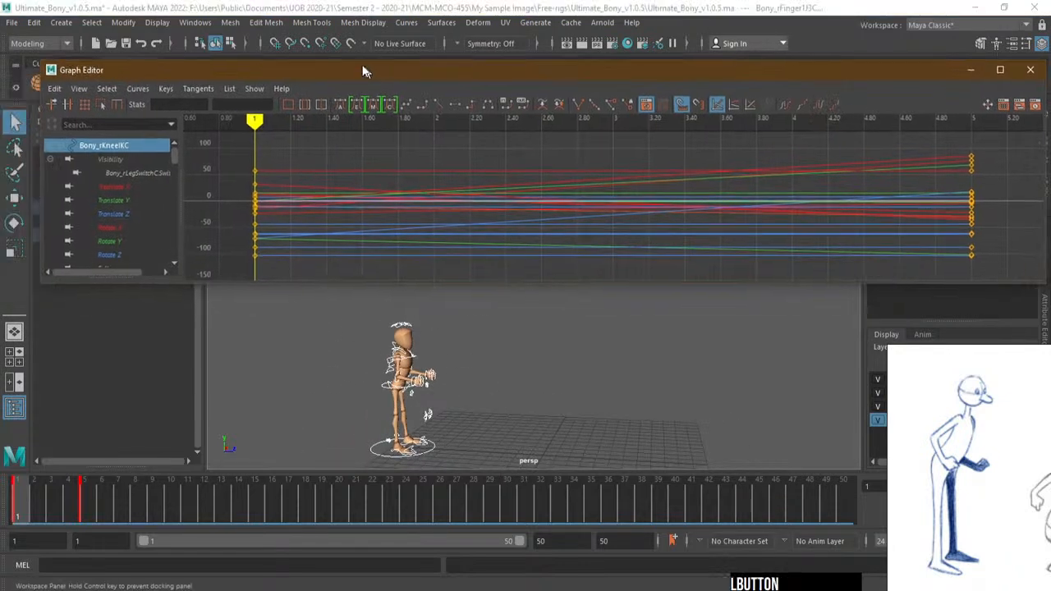
{"action": "left_click", "coordinate": [352, 141]}
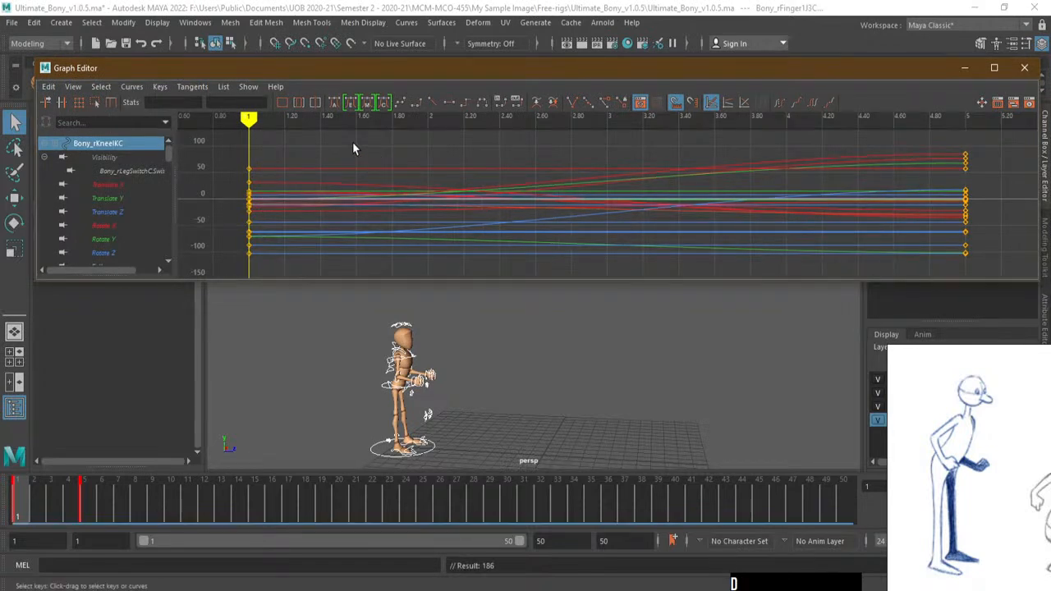
{"action": "left_click", "coordinate": [467, 104]}
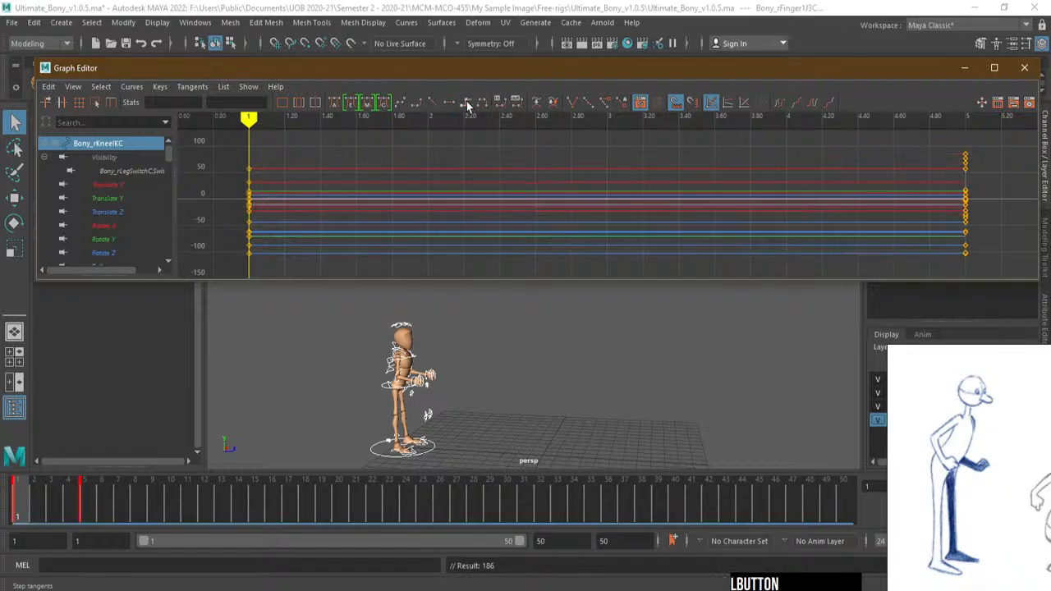
{"action": "left_click_drag", "start_coordinate": [32, 507], "coordinate": [89, 511]}
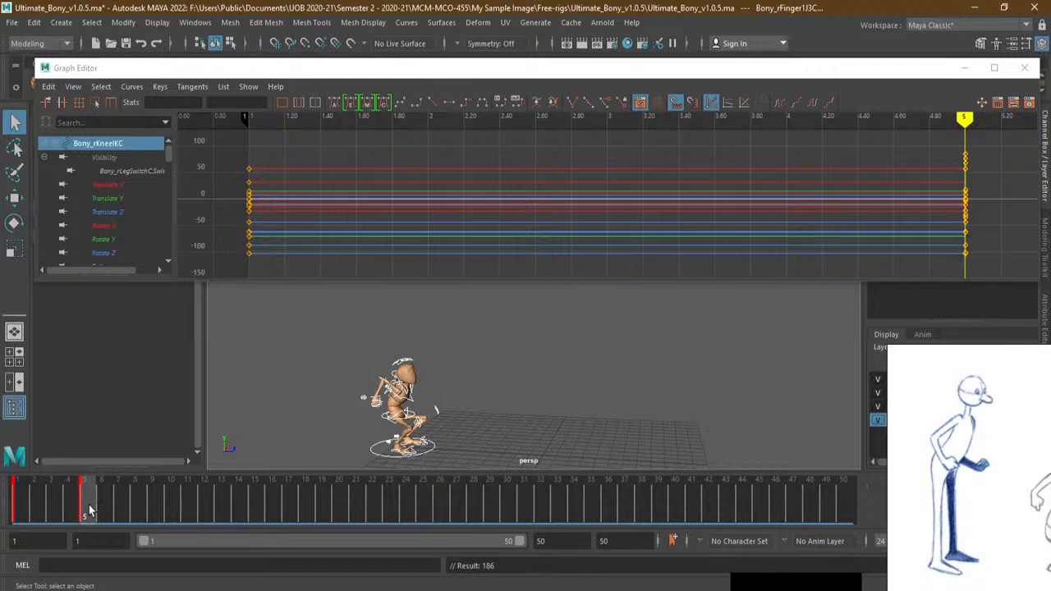
{"action": "key", "text": "alt+shift+v"}
Select all keys at frames 1 and 5, apply stepped and flat tangents to them, and close the Graph Editor
{"action": "left_click_drag", "start_coordinate": [230, 148], "coordinate": [998, 276]}
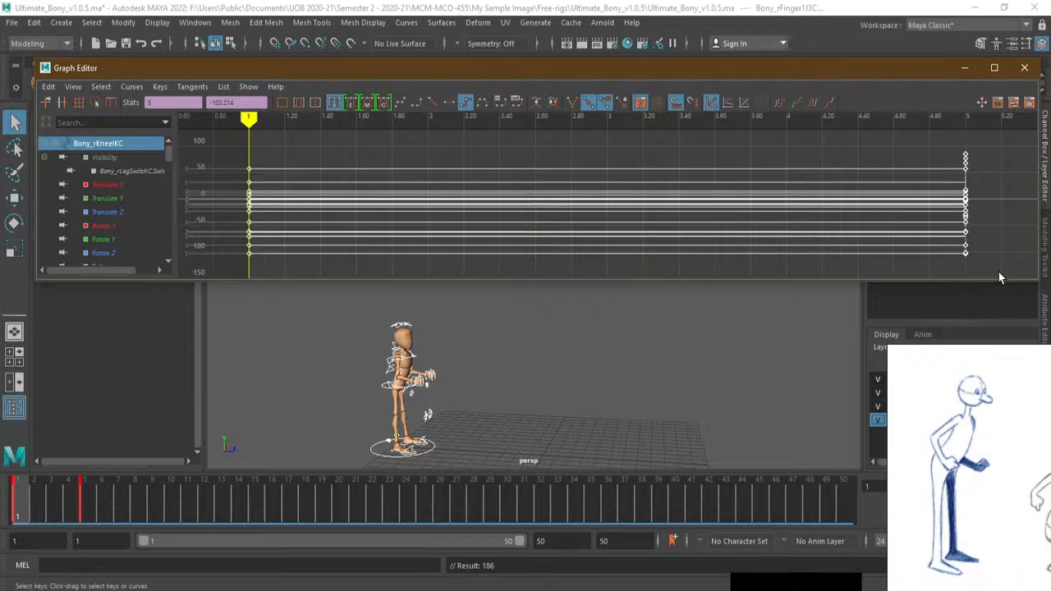
{"action": "left_click", "coordinate": [465, 105]}
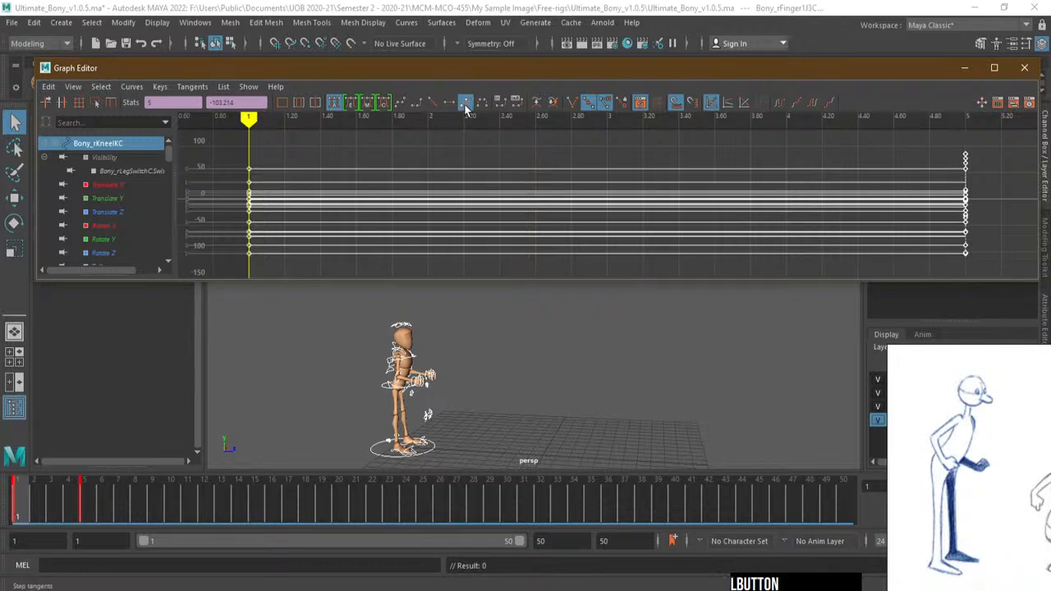
{"action": "left_click", "coordinate": [453, 106]}
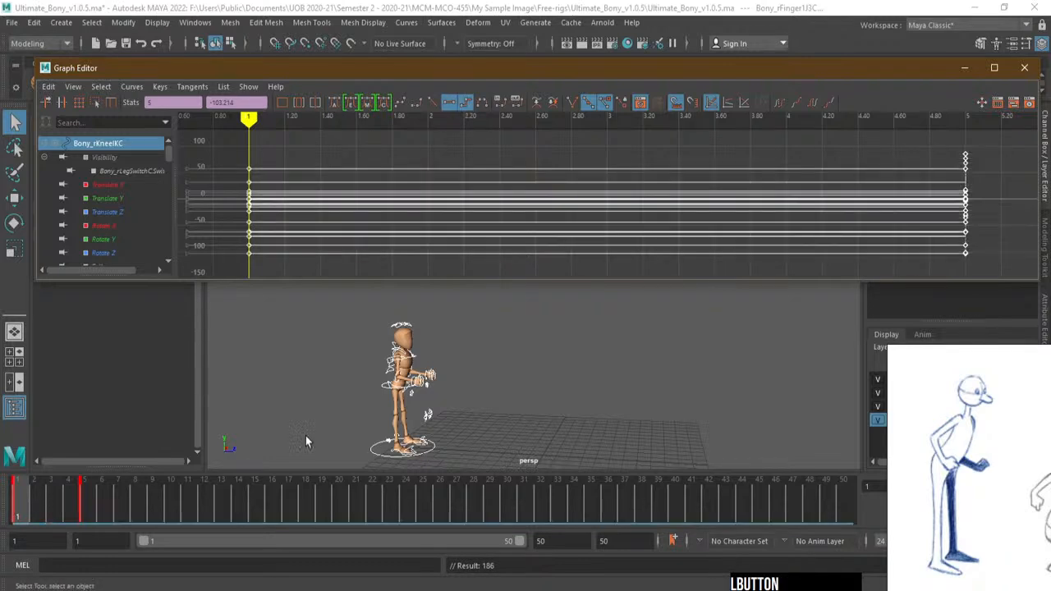
{"action": "mouse_move", "coordinate": [23, 511]}
{"action": "left_mouse_down"}
{"action": "mouse_move", "coordinate": [90, 515]}
{"action": "mouse_move", "coordinate": [15, 513]}
{"action": "left_mouse_up"}
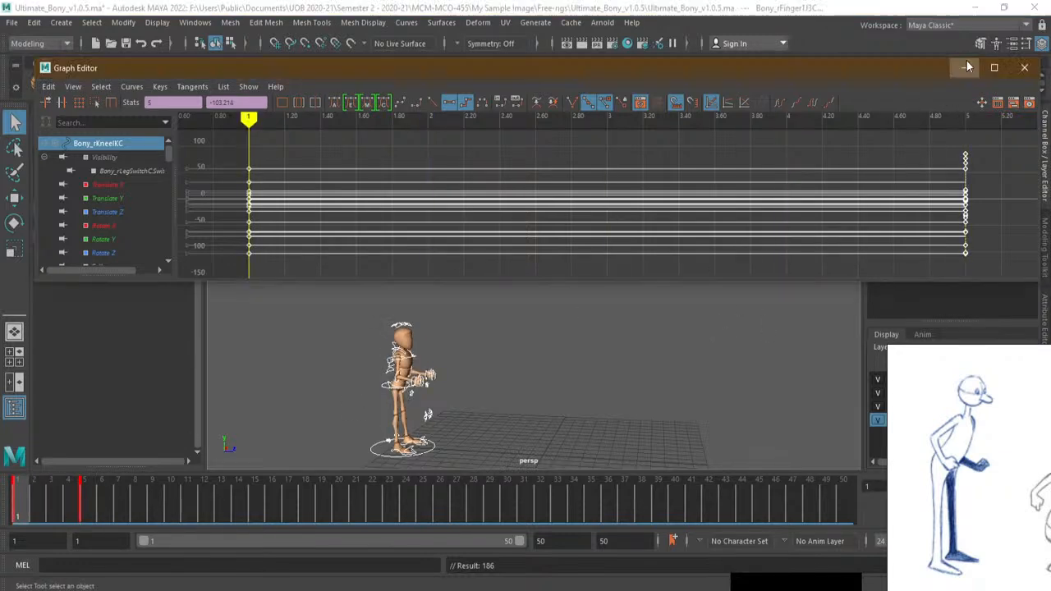
{"action": "left_click", "coordinate": [1024, 67]}
Scrub to frame 5, deselect the controls, and place the reference pose sheet beside the character to compare the crouch
{"action": "left_click_drag", "start_coordinate": [584, 293], "coordinate": [582, 300], "text": "alt"}
{"action": "middle_click_drag", "start_coordinate": [455, 347], "coordinate": [511, 250], "text": "alt"}
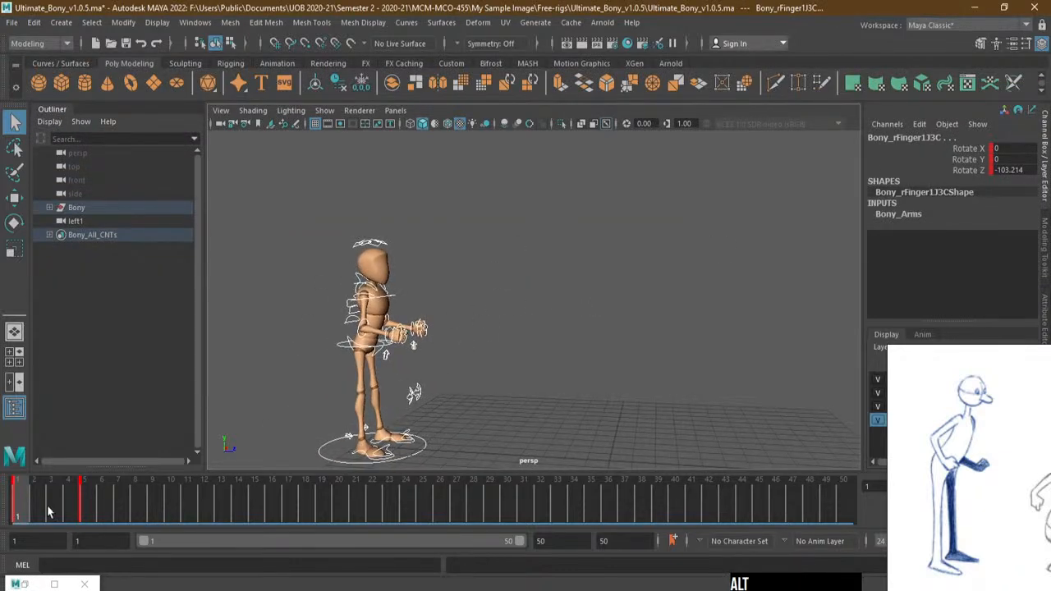
{"action": "left_click_drag", "start_coordinate": [25, 511], "coordinate": [88, 525]}
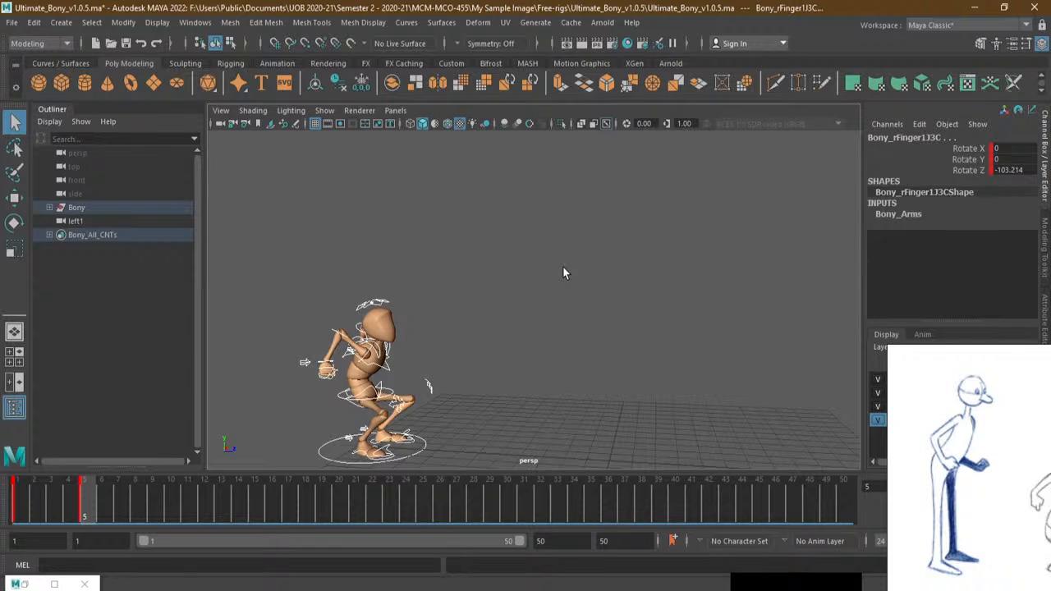
{"action": "right_click_drag", "start_coordinate": [563, 267], "coordinate": [581, 338], "text": "alt"}
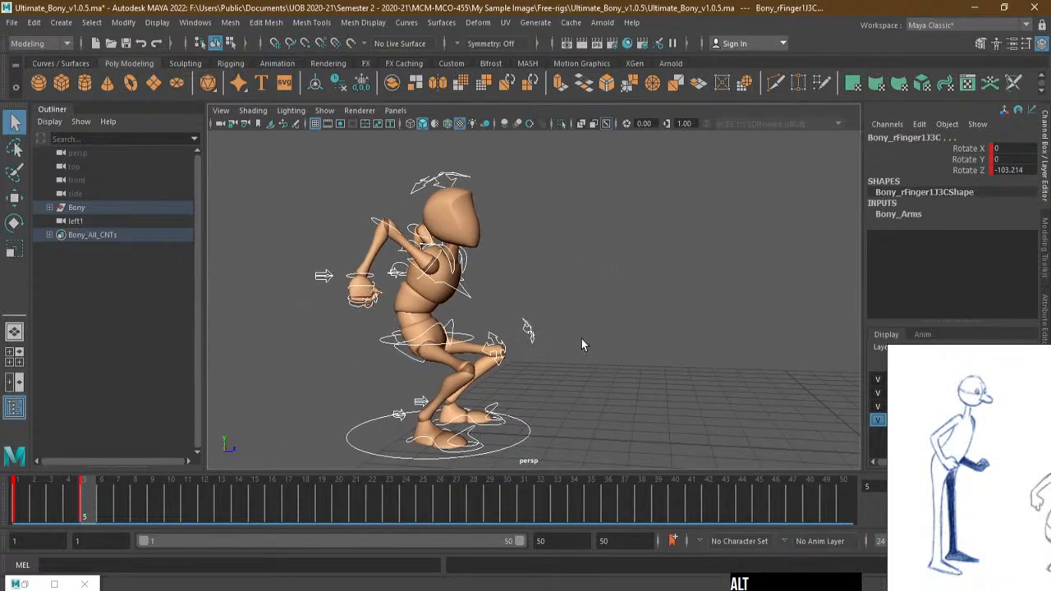
{"action": "left_click", "coordinate": [582, 340]}
{"action": "left_click_drag", "start_coordinate": [563, 320], "coordinate": [649, 291], "text": "alt"}
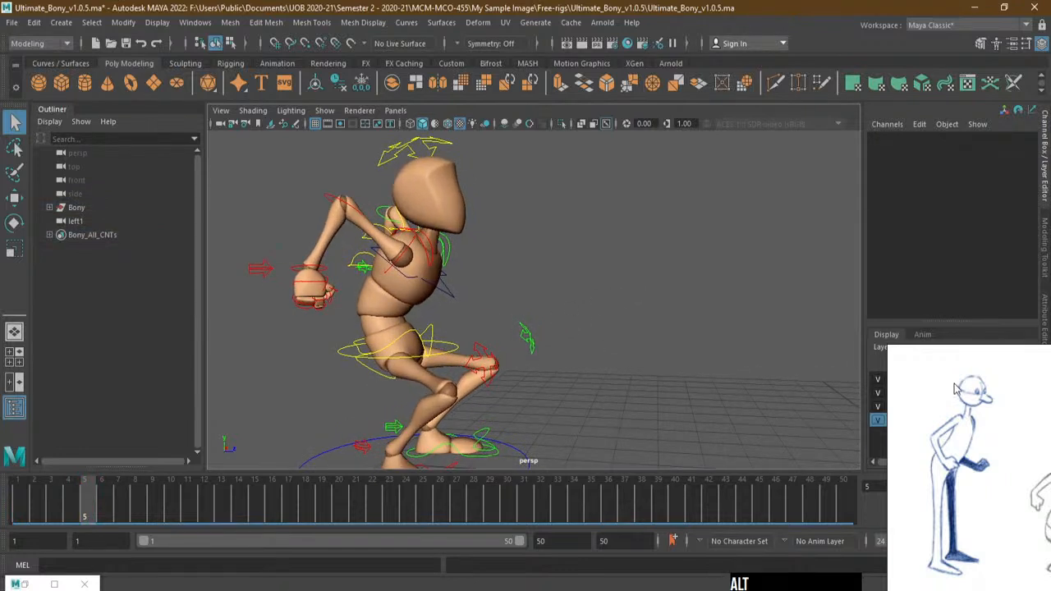
{"action": "right_click_drag", "start_coordinate": [983, 424], "coordinate": [672, 236]}
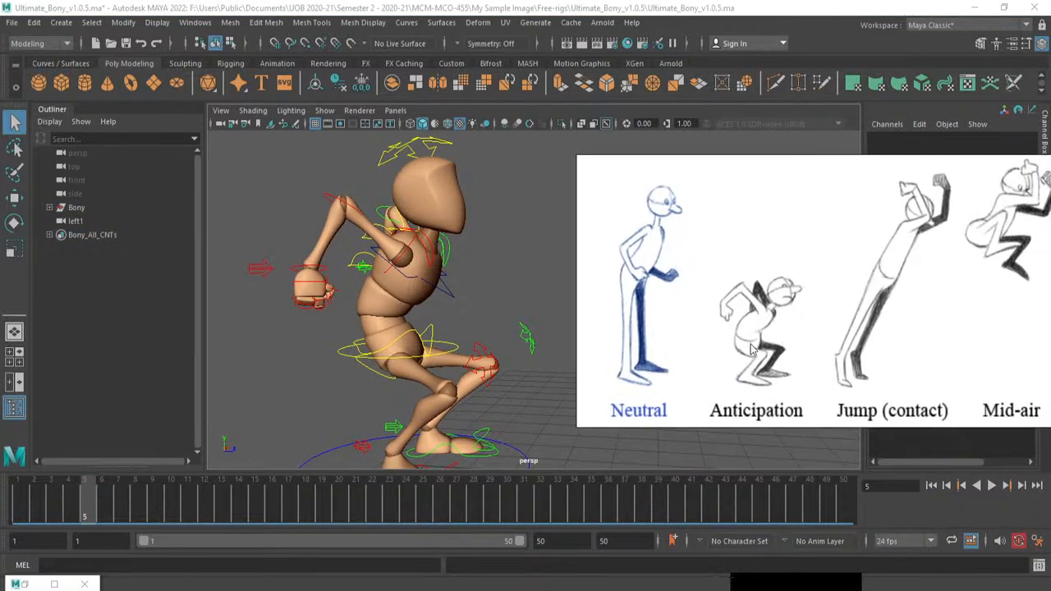
At frame 7, lower the root control so the body crouches deeper, and set a key
{"action": "left_click", "coordinate": [347, 356]}
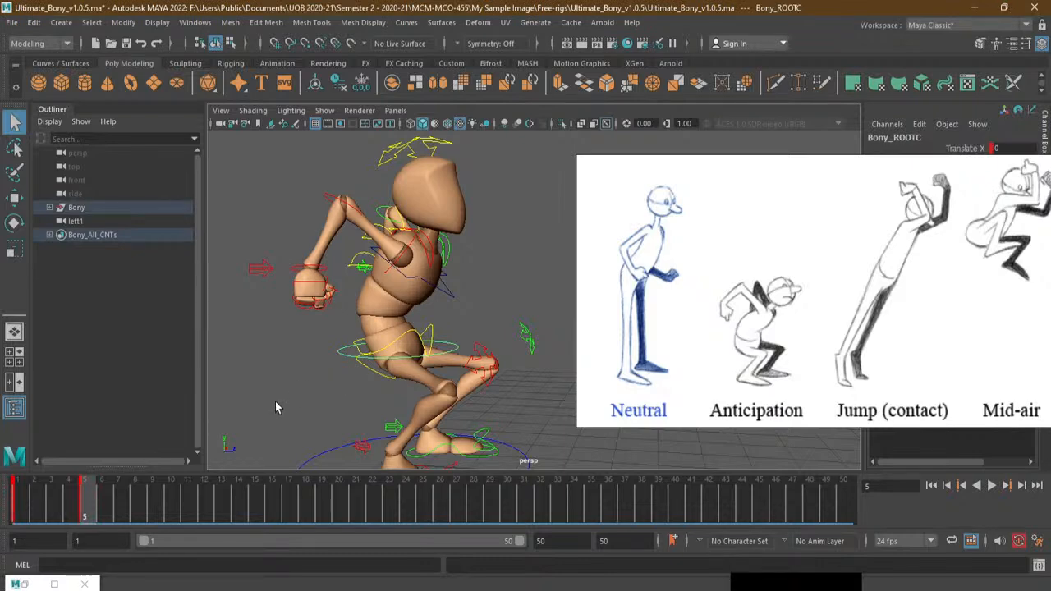
{"action": "left_click_drag", "start_coordinate": [97, 522], "coordinate": [136, 522]}
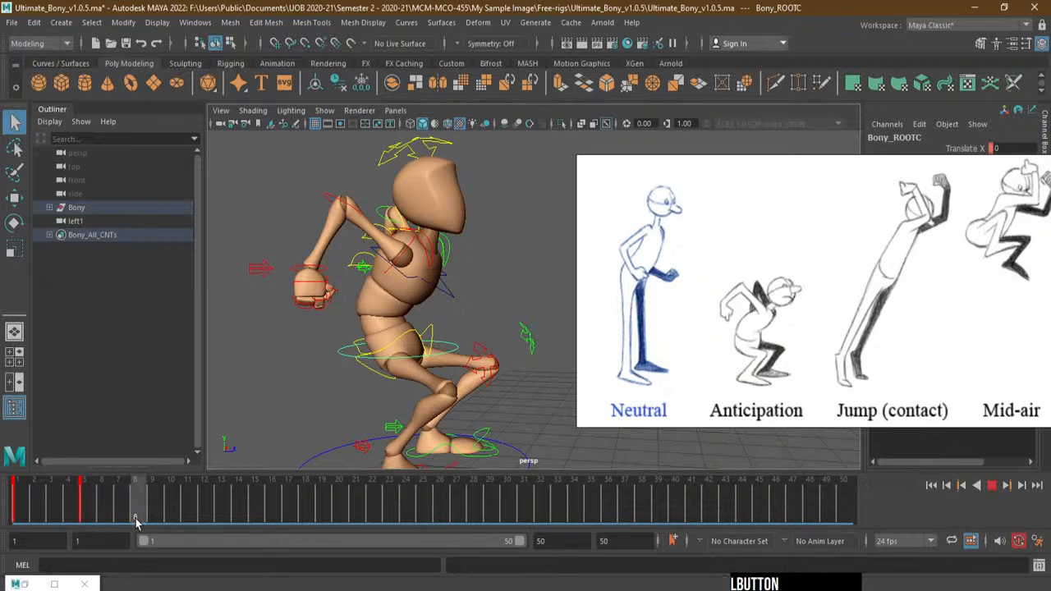
{"action": "left_click", "coordinate": [127, 524]}
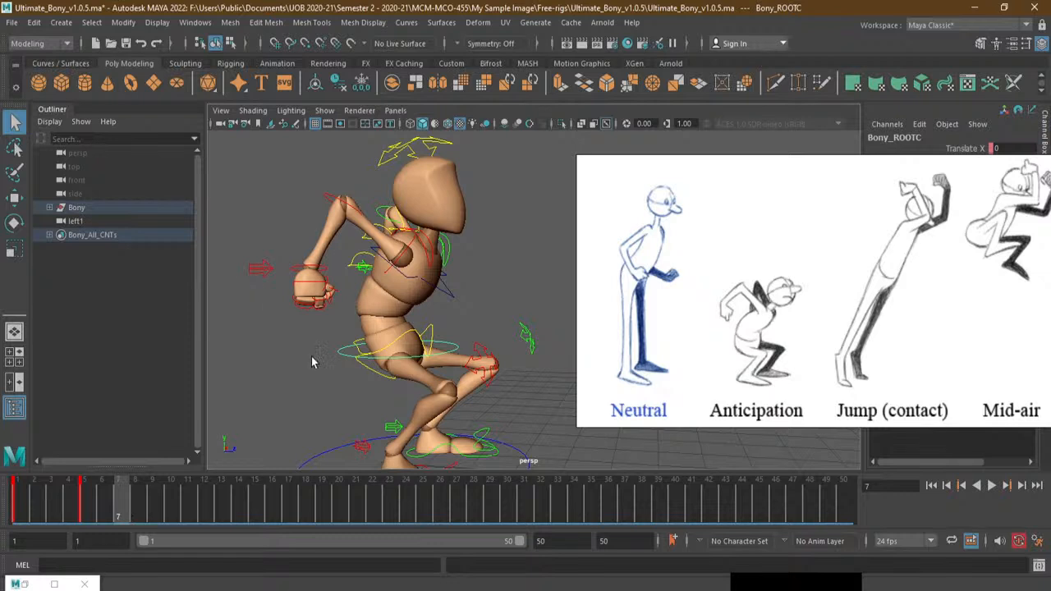
{"action": "left_click", "coordinate": [342, 356]}
{"action": "key", "text": "w"}
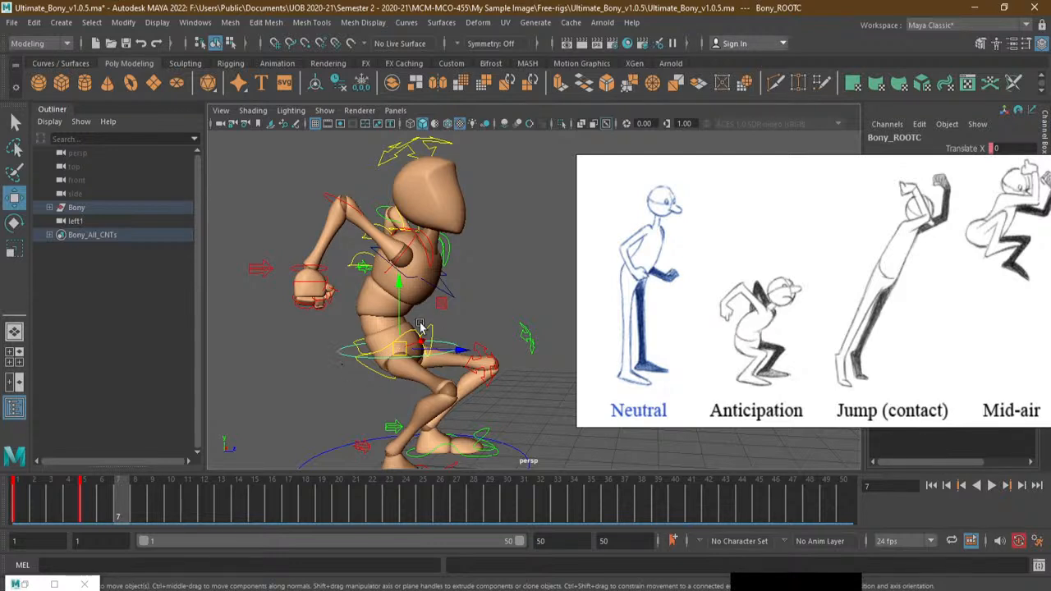
{"action": "mouse_move", "coordinate": [398, 309]}
{"action": "left_mouse_down"}
{"action": "mouse_move", "coordinate": [401, 345]}
{"action": "mouse_move", "coordinate": [403, 327]}
{"action": "left_mouse_up"}
{"action": "key", "text": "s"}
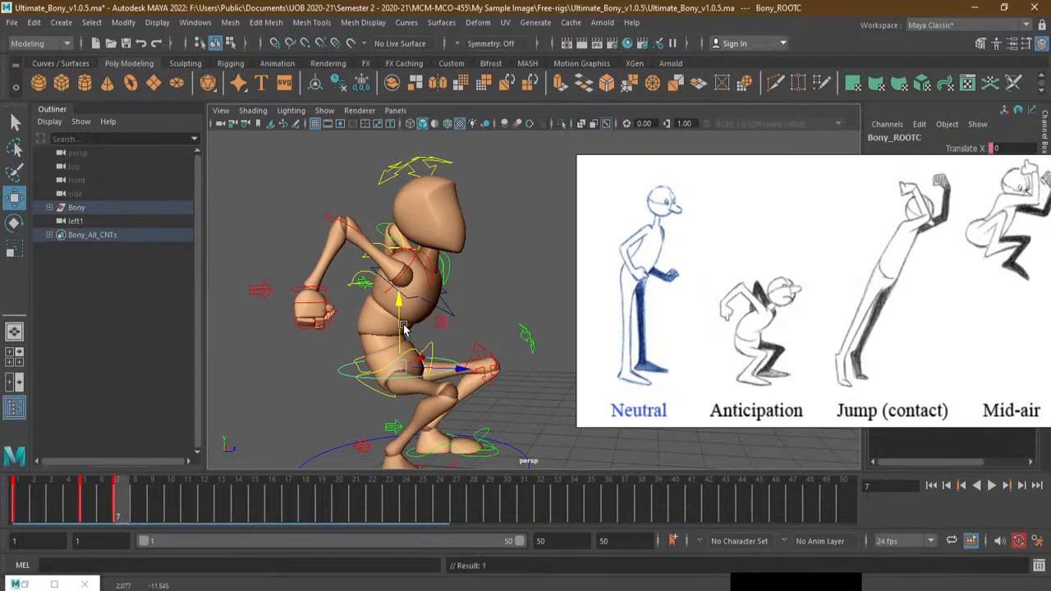
Rotate the lowest spine control to about -22.7 in Rotate X at frame 7 and set a key
{"action": "left_click_drag", "start_coordinate": [386, 322], "coordinate": [417, 306], "text": "alt"}
{"action": "middle_click_drag", "start_coordinate": [416, 306], "coordinate": [415, 309], "text": "alt"}
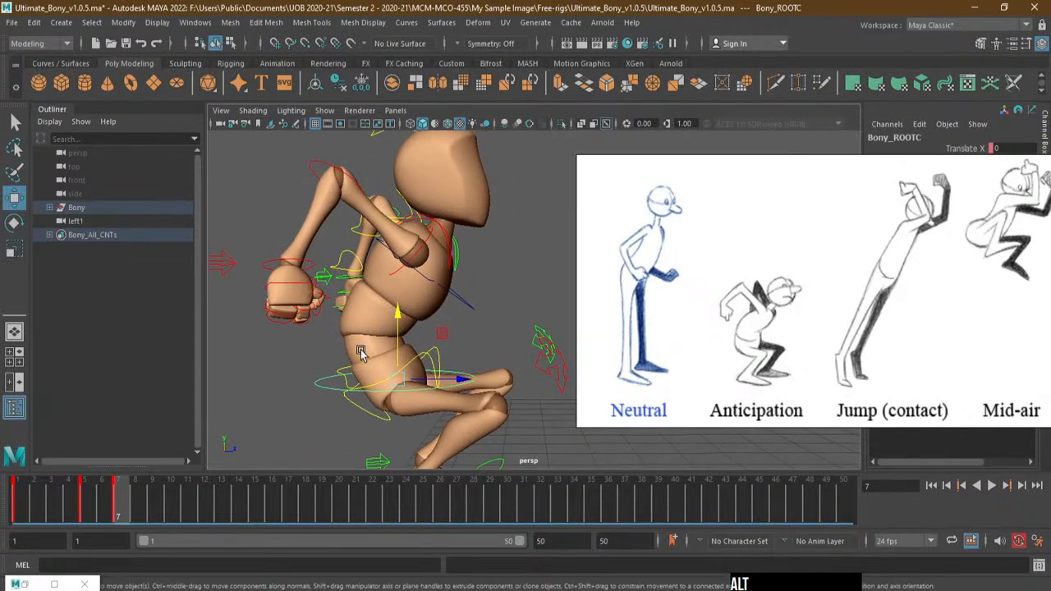
{"action": "left_click", "coordinate": [347, 383]}
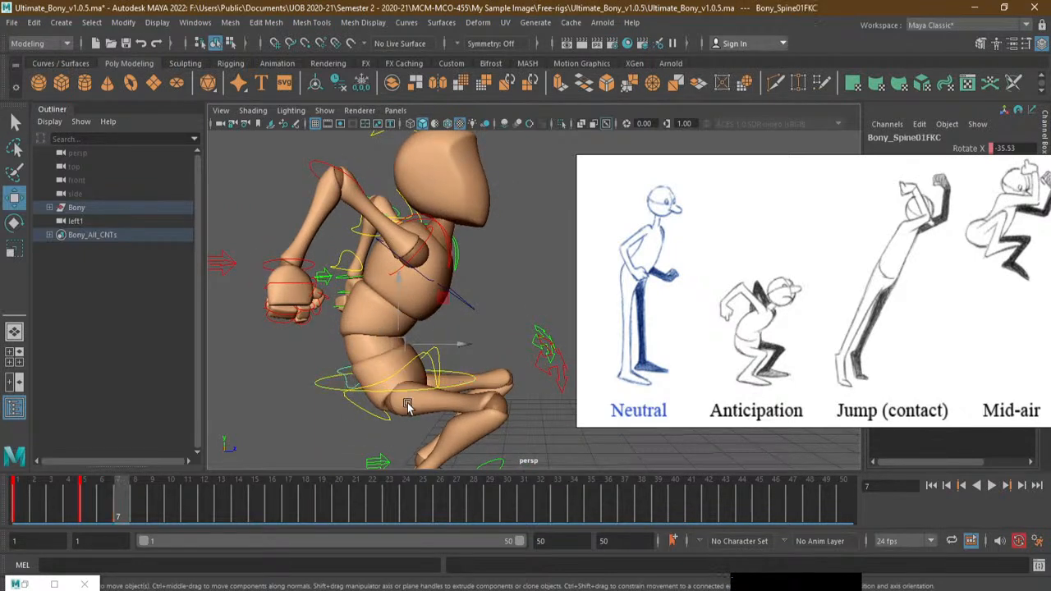
{"action": "key", "text": "e"}
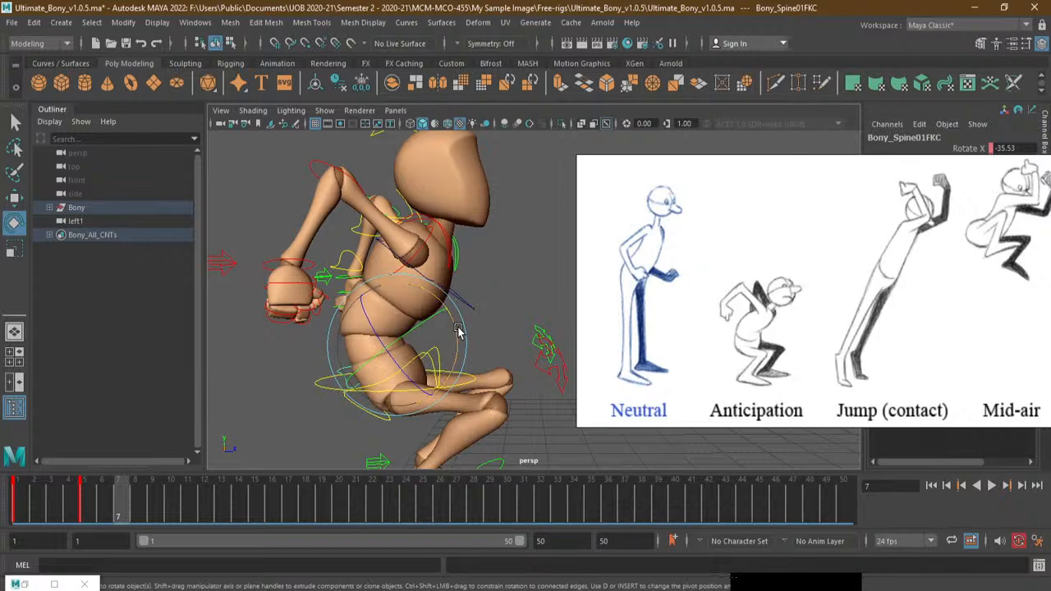
{"action": "left_click_drag", "start_coordinate": [450, 361], "coordinate": [320, 427], "text": "alt"}
{"action": "key", "text": "s"}
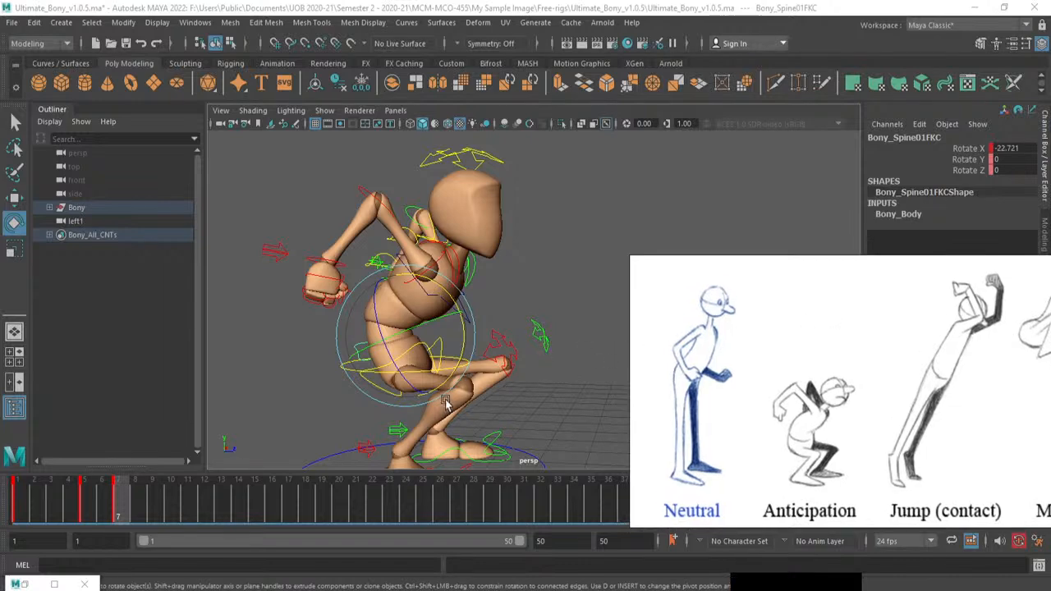
In the Graph Editor, select all keys on the spine control's Rotate X curve through frame 7 and apply stepped tangents
{"action": "left_click", "coordinate": [25, 585]}
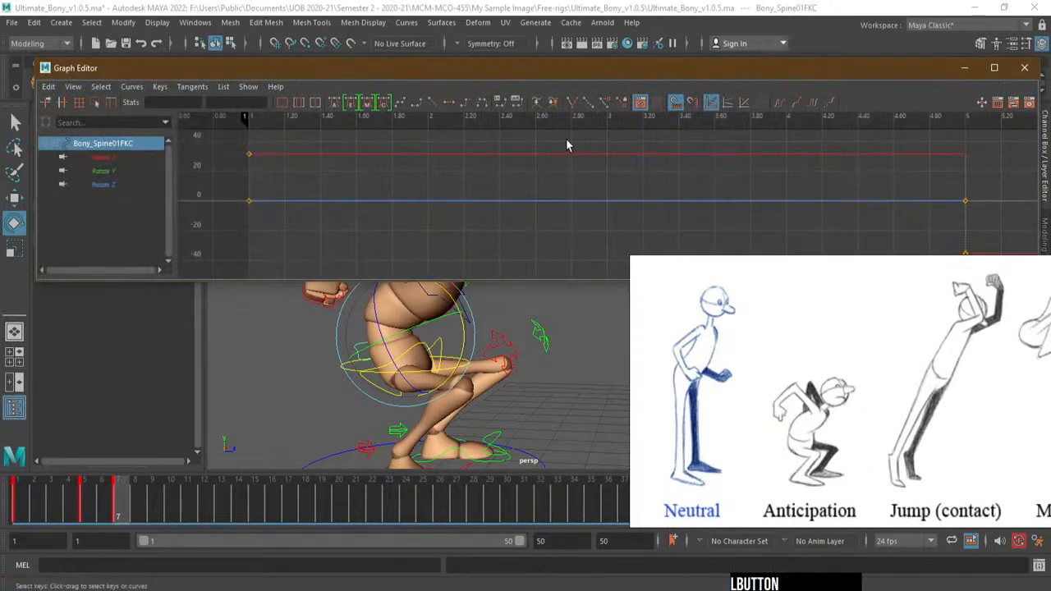
{"action": "right_click_drag", "start_coordinate": [403, 364], "coordinate": [482, 359], "text": "alt"}
{"action": "middle_click_drag", "start_coordinate": [483, 360], "coordinate": [362, 386], "text": "alt"}
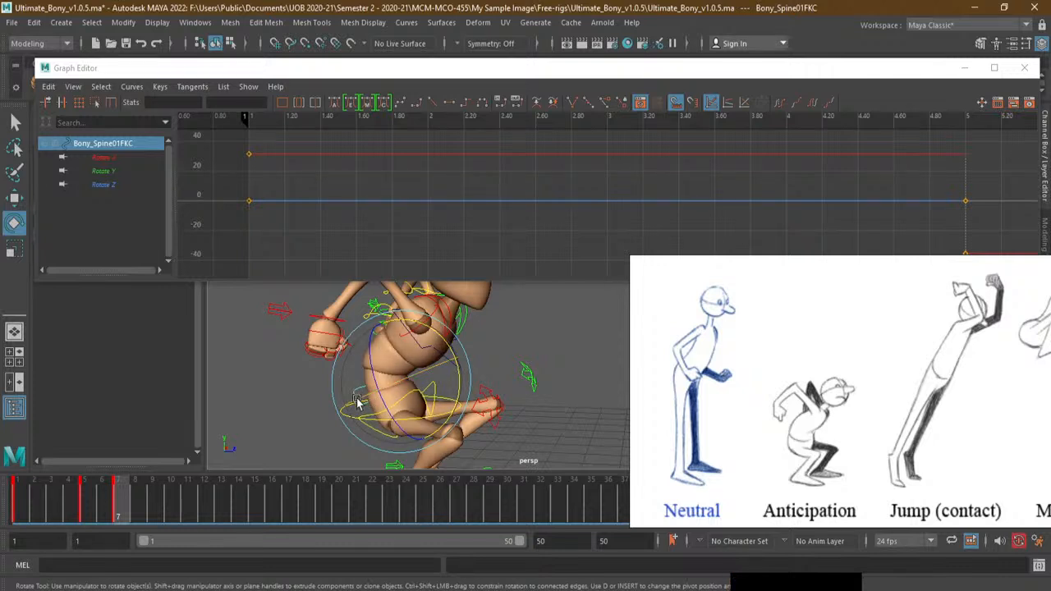
{"action": "left_click", "coordinate": [132, 157]}
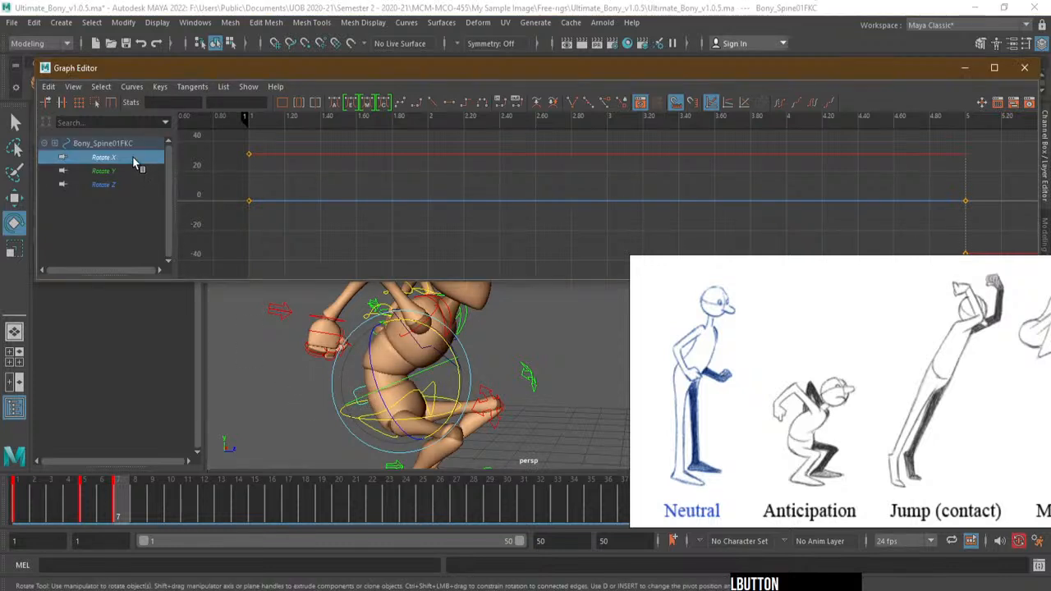
{"action": "right_click_drag", "start_coordinate": [653, 175], "coordinate": [630, 179], "text": "alt"}
{"action": "mouse_move", "coordinate": [715, 192]}
{"action": "middle_mouse_down", "text": "alt"}
{"action": "mouse_move", "coordinate": [565, 183]}
{"action": "mouse_move", "coordinate": [504, 195]}
{"action": "mouse_move", "coordinate": [535, 184]}
{"action": "middle_mouse_up", "text": "alt"}
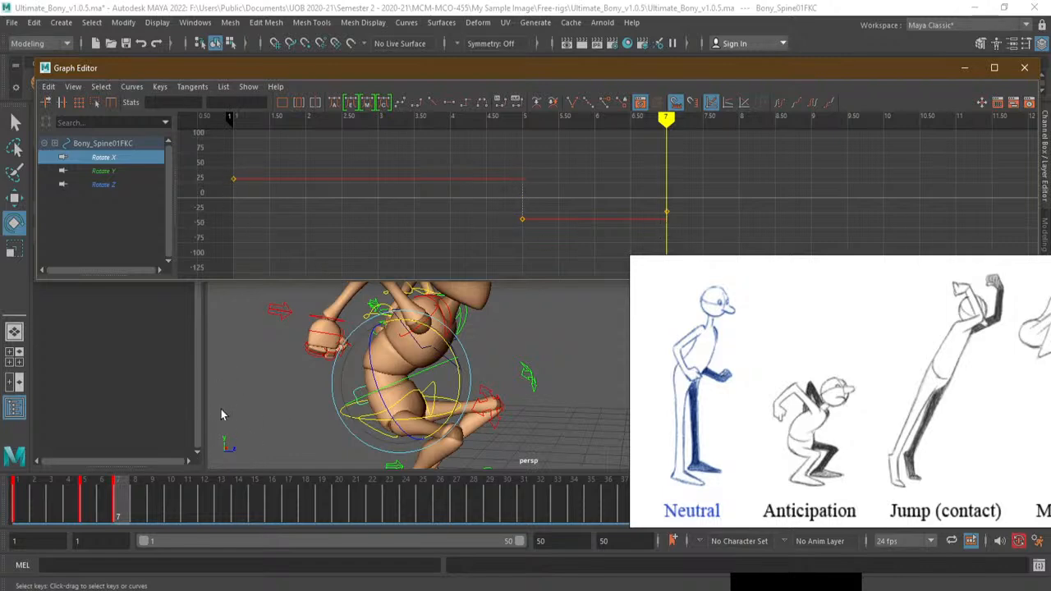
{"action": "left_click", "coordinate": [125, 503]}
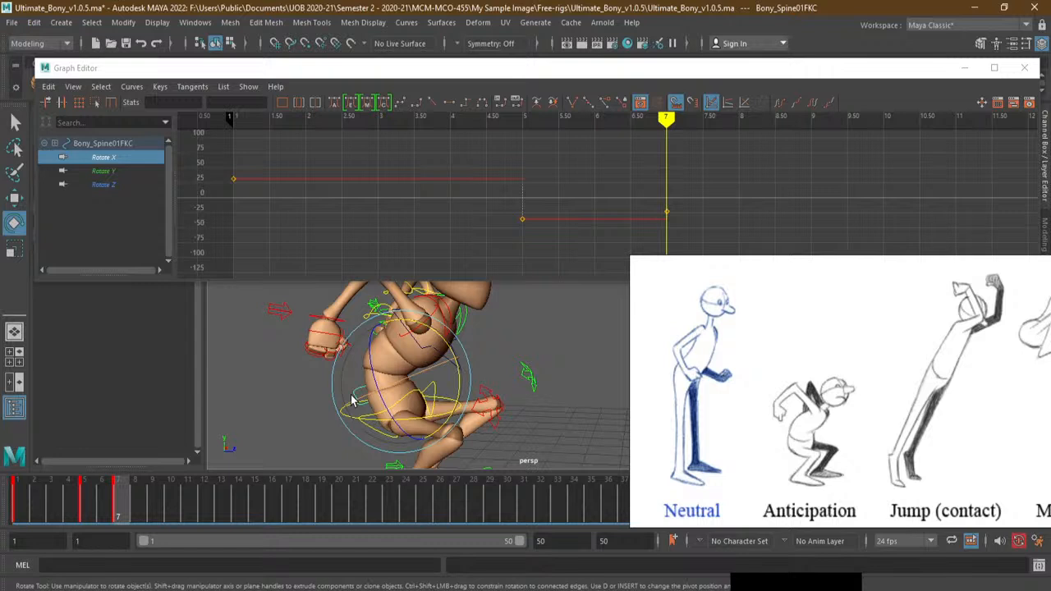
{"action": "left_click_drag", "start_coordinate": [226, 146], "coordinate": [676, 245]}
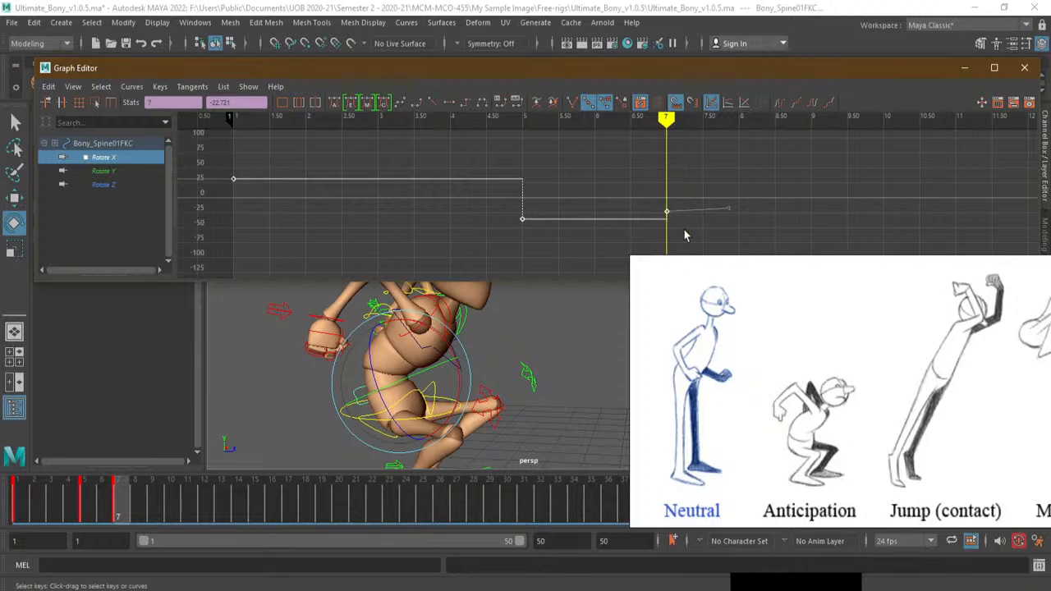
{"action": "left_click", "coordinate": [464, 103]}
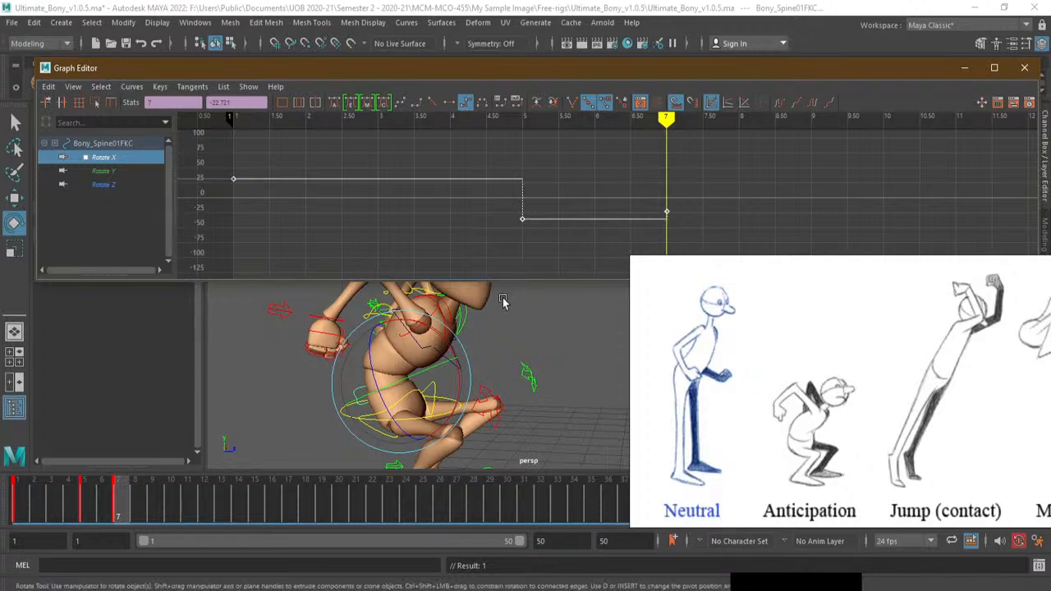
Examine the root control's rotation and translation curves one by one in the Graph Editor, ending with Translate Y isolated
{"action": "left_click", "coordinate": [338, 420]}
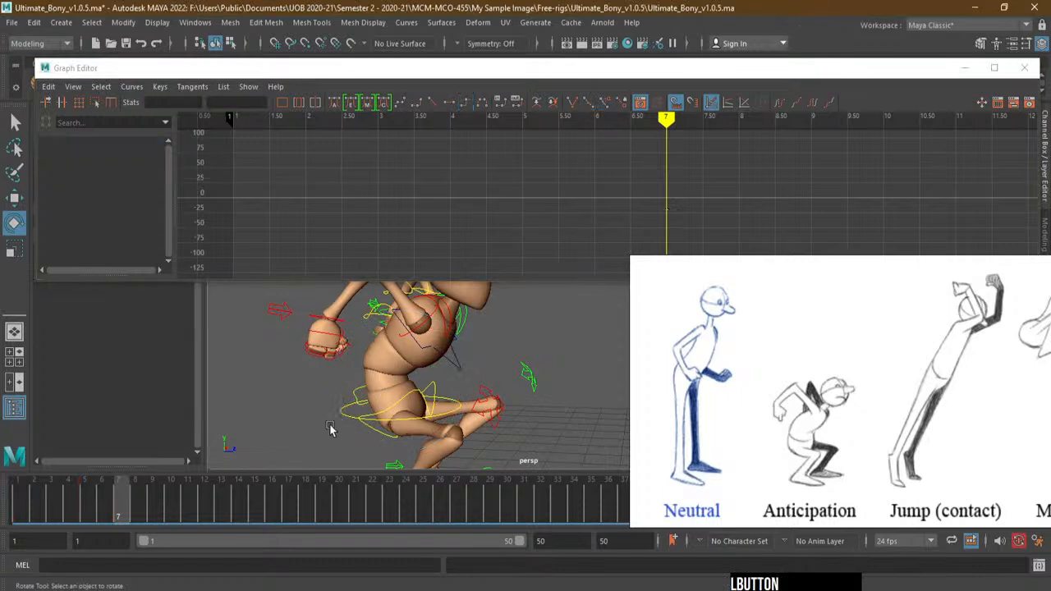
{"action": "left_click", "coordinate": [344, 418]}
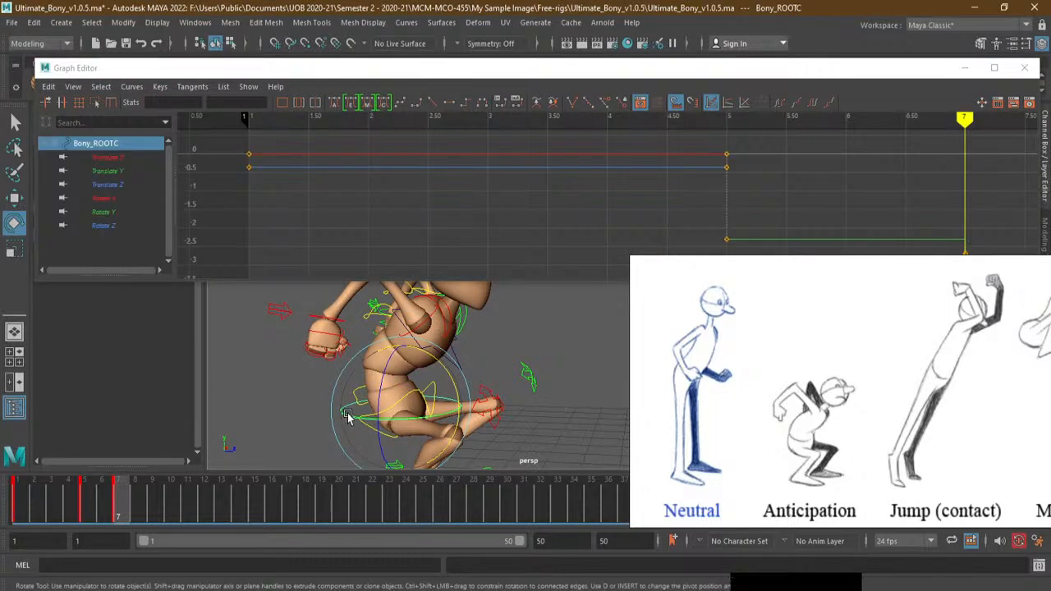
{"action": "mouse_move", "coordinate": [596, 204]}
{"action": "right_mouse_down", "text": "alt"}
{"action": "mouse_move", "coordinate": [565, 199]}
{"action": "mouse_move", "coordinate": [584, 200]}
{"action": "right_mouse_up", "text": "alt"}
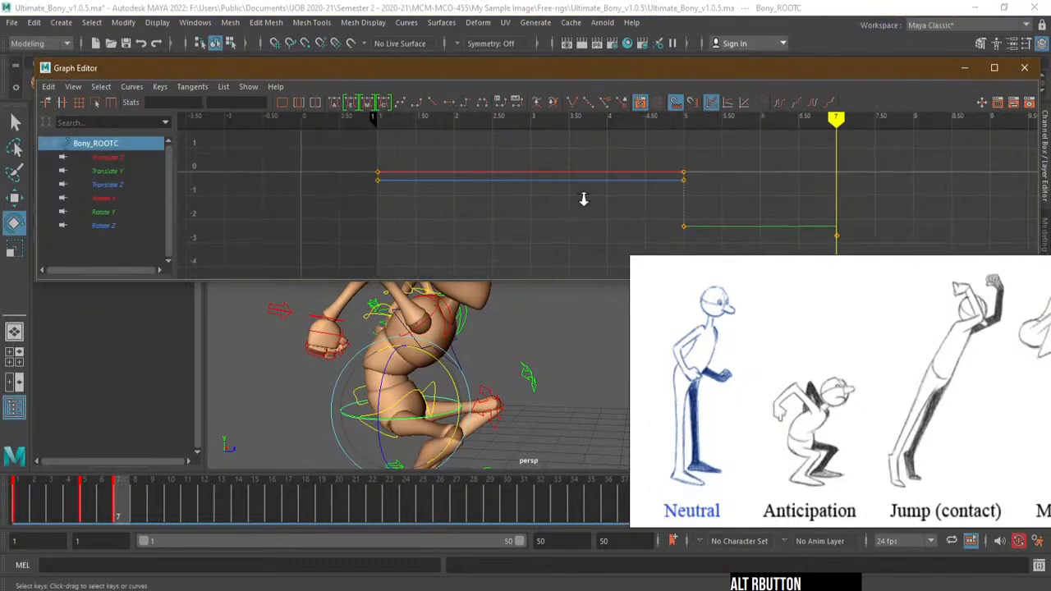
{"action": "middle_click_drag", "start_coordinate": [584, 199], "coordinate": [452, 188], "text": "alt"}
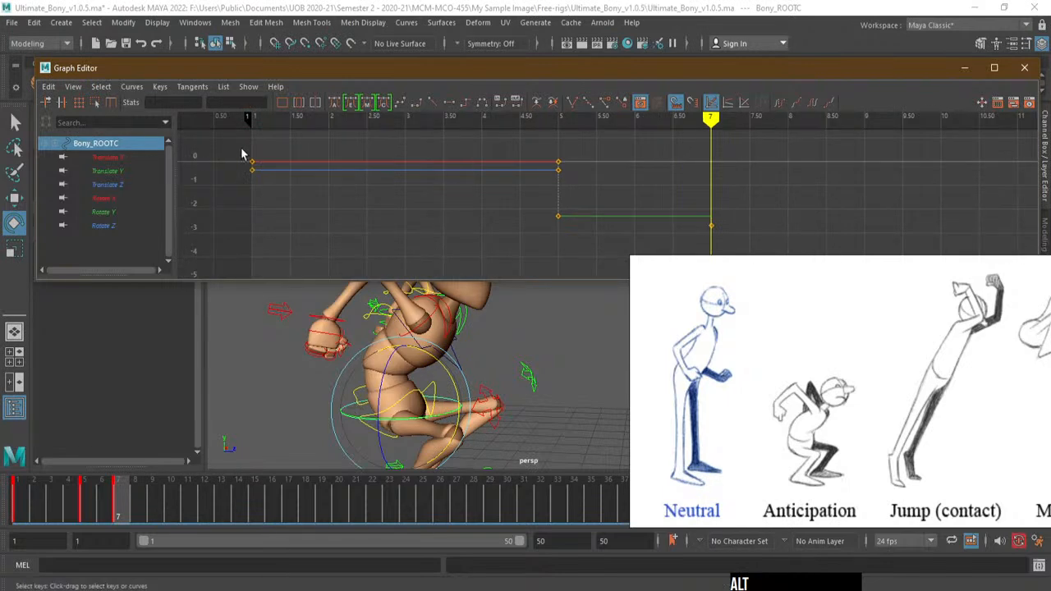
{"action": "left_click", "coordinate": [130, 199]}
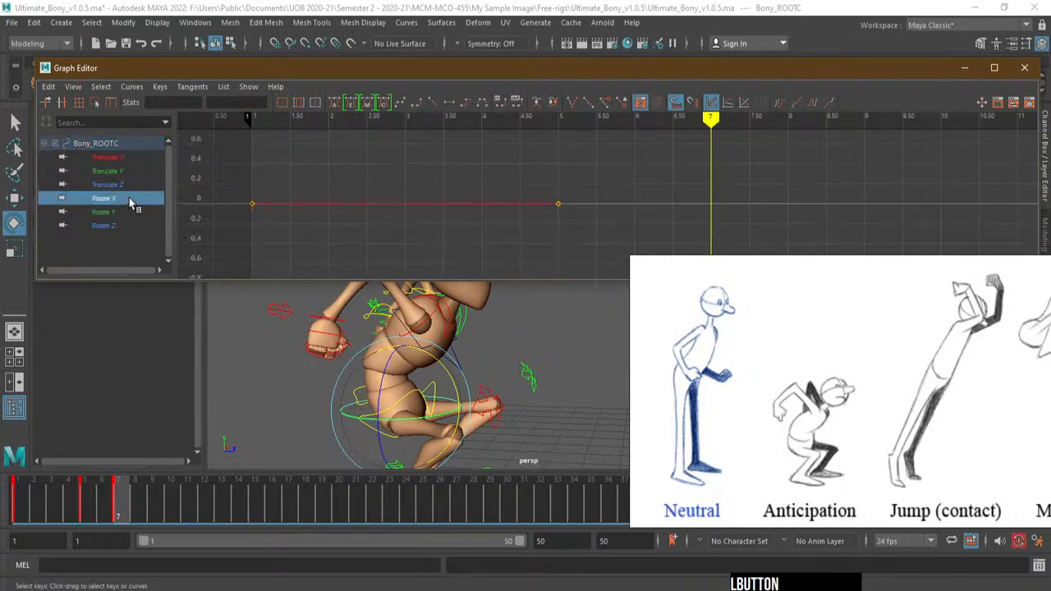
{"action": "left_click", "coordinate": [129, 211]}
{"action": "left_click", "coordinate": [130, 225]}
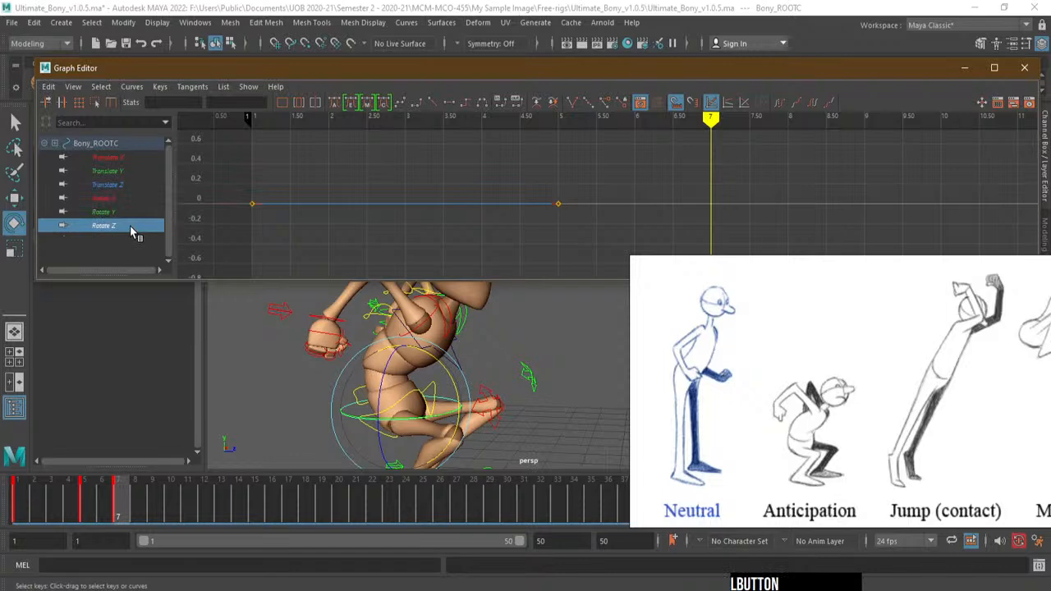
{"action": "left_click", "coordinate": [129, 184]}
{"action": "left_click", "coordinate": [130, 170]}
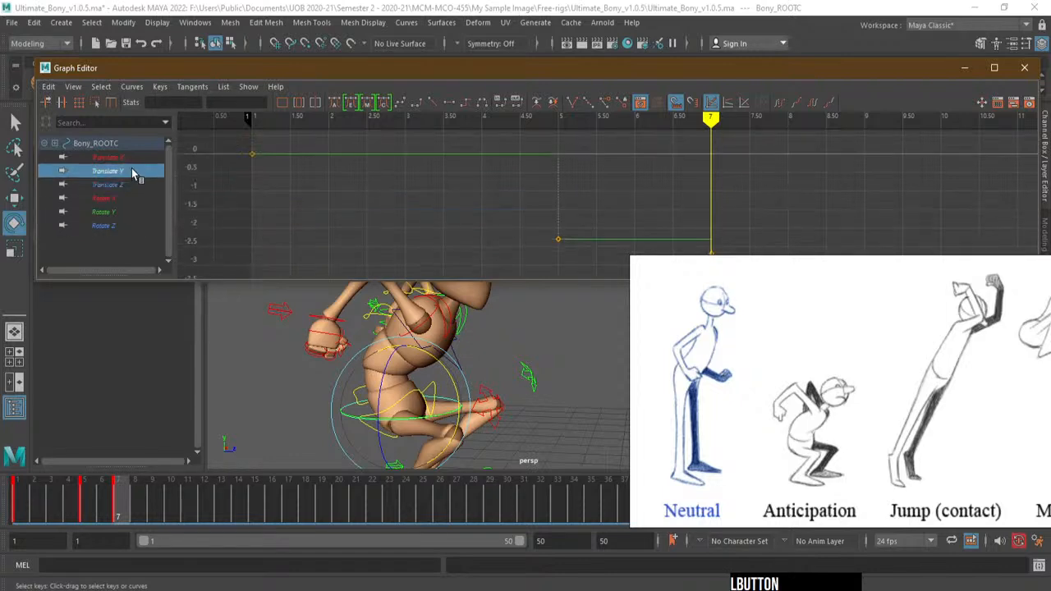
{"action": "left_click", "coordinate": [139, 158]}
{"action": "left_click", "coordinate": [143, 171]}
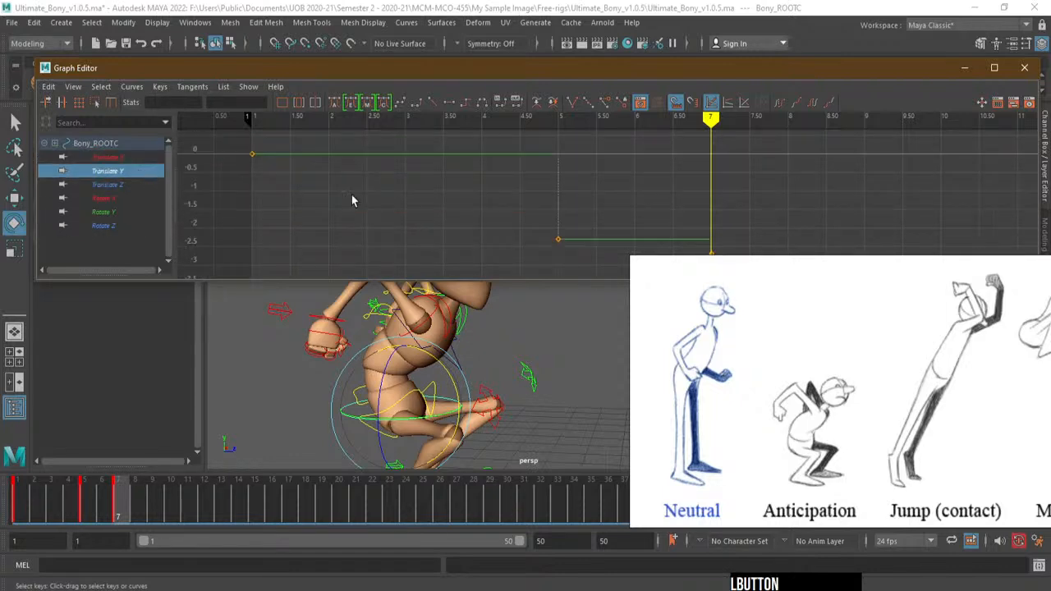